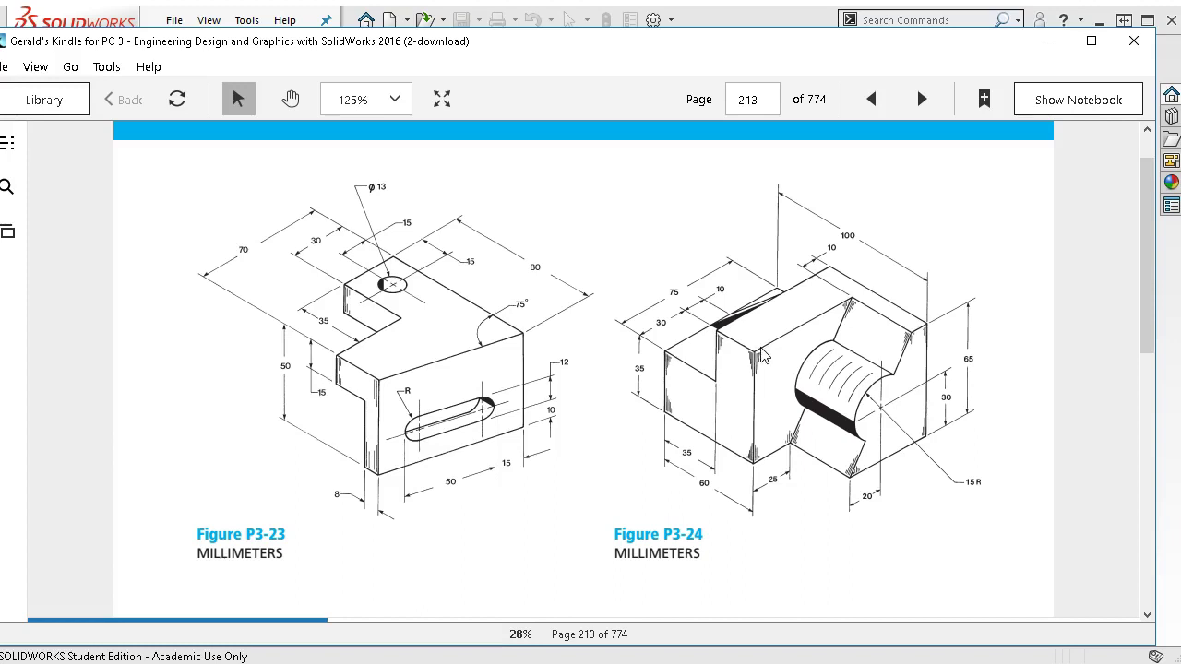
# Scroll the Kindle book to Figure P3-23 on page 213 and move its window right.
pyautogui.scroll(-1, 762, 349)
pyautogui.scroll(-5, 762, 355)
pyautogui.scroll(-1, 762, 356)
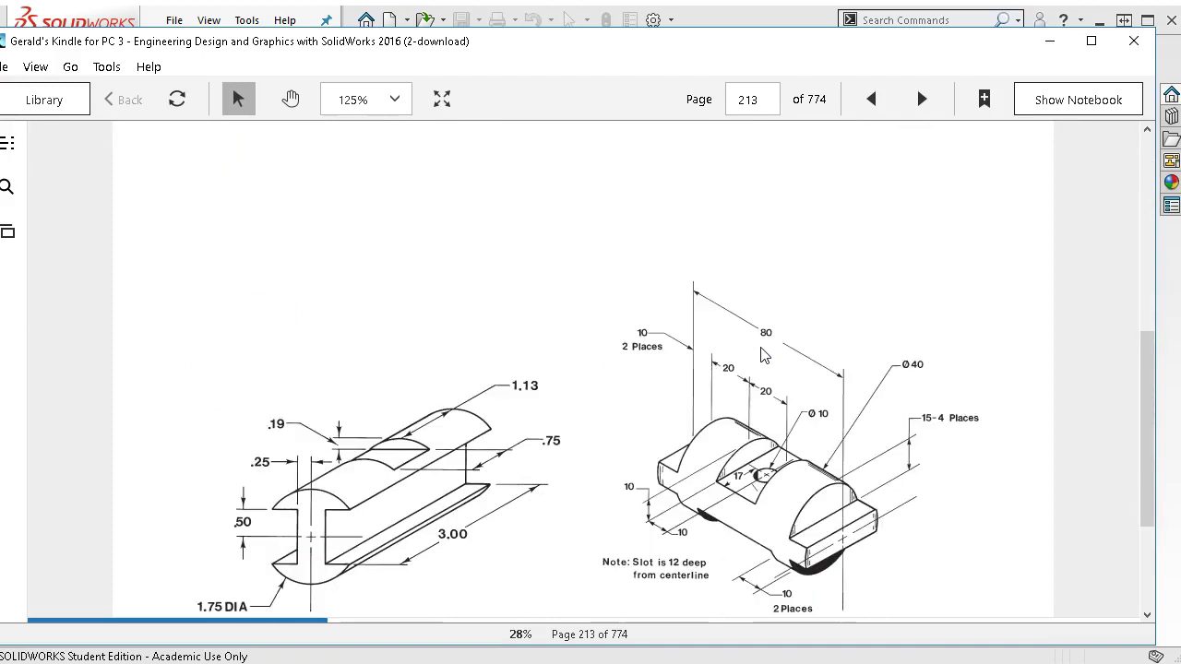
pyautogui.scroll(9, 762, 356)
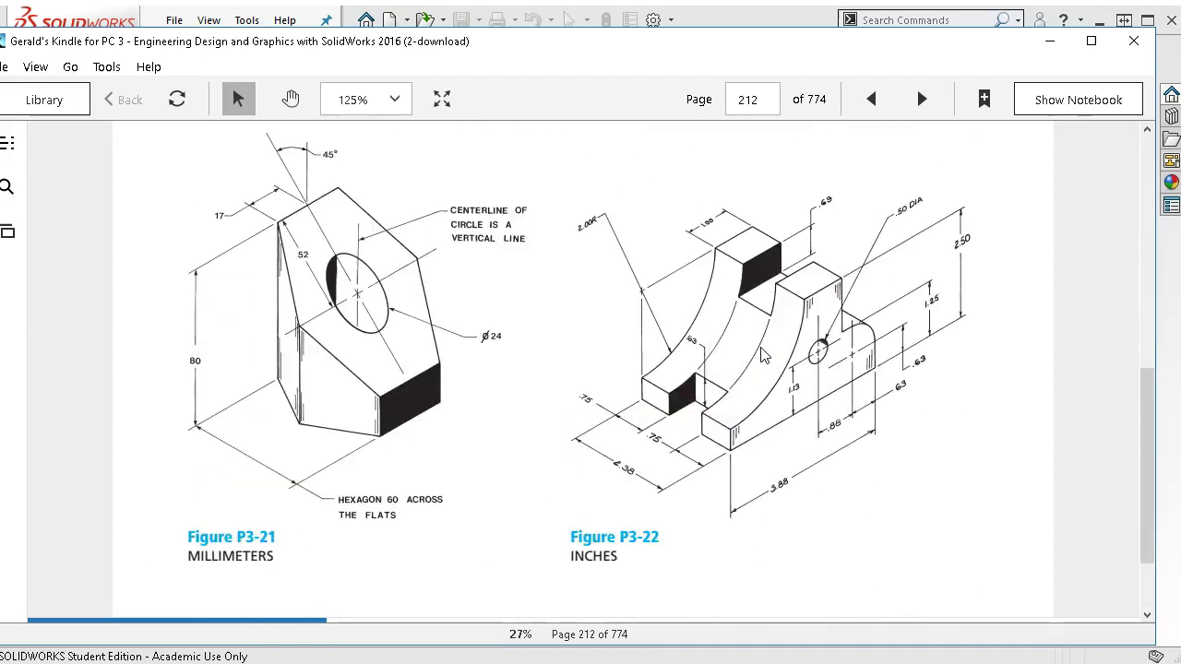
pyautogui.scroll(-8, 762, 356)
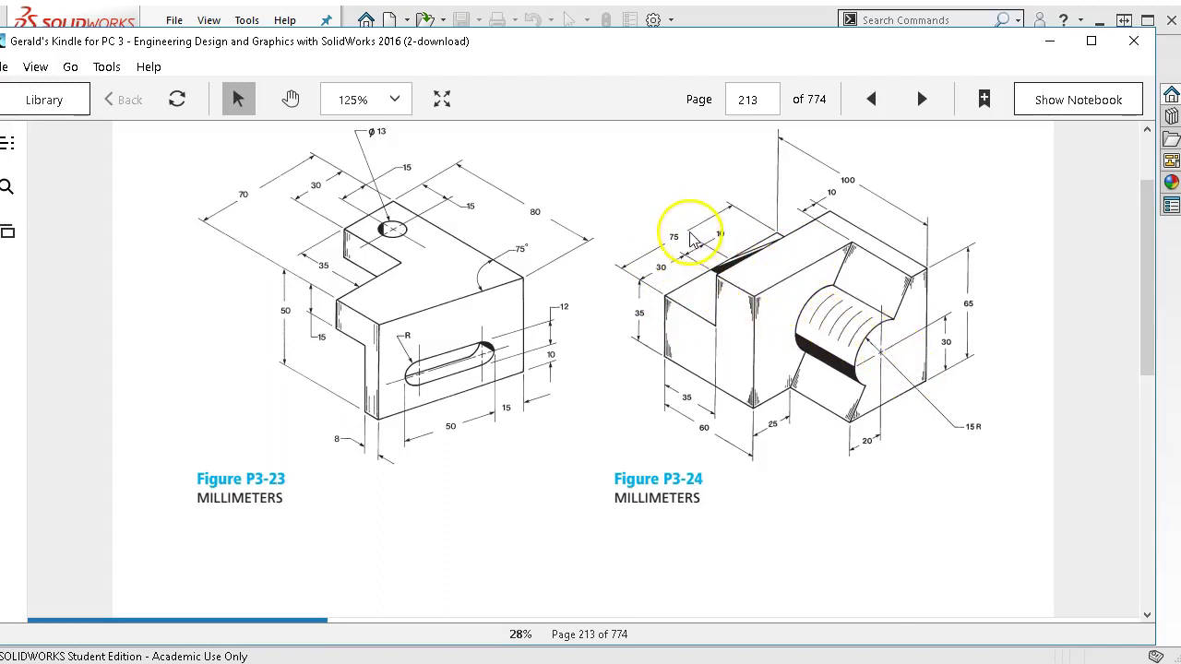
pyautogui.moveTo(551, 54); pyautogui.dragTo(1180, 226)
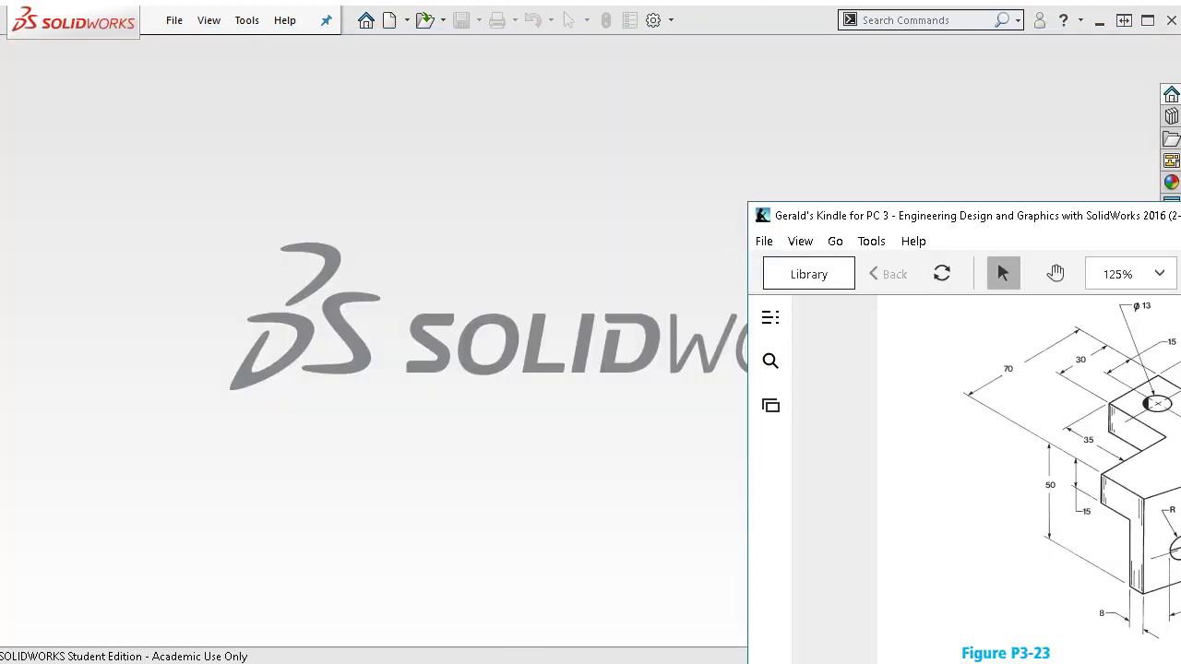
# Create a new SOLIDWORKS part from the Part mm template.
pyautogui.click(650, 229)
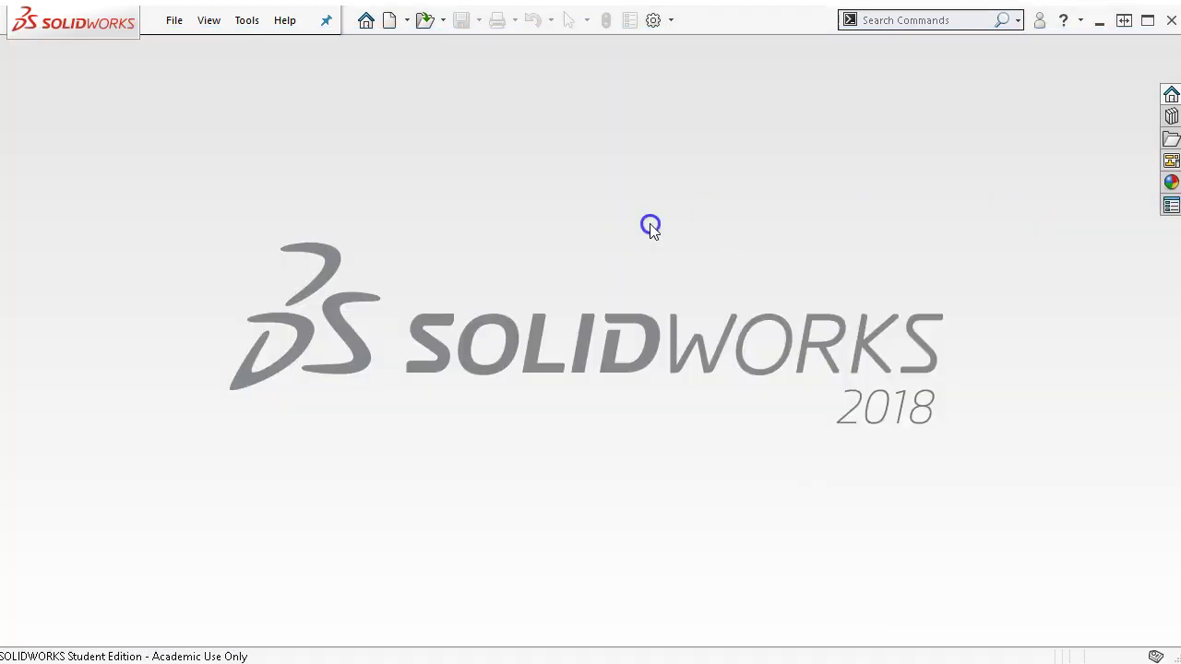
pyautogui.click(175, 21)
pyautogui.click(189, 46)
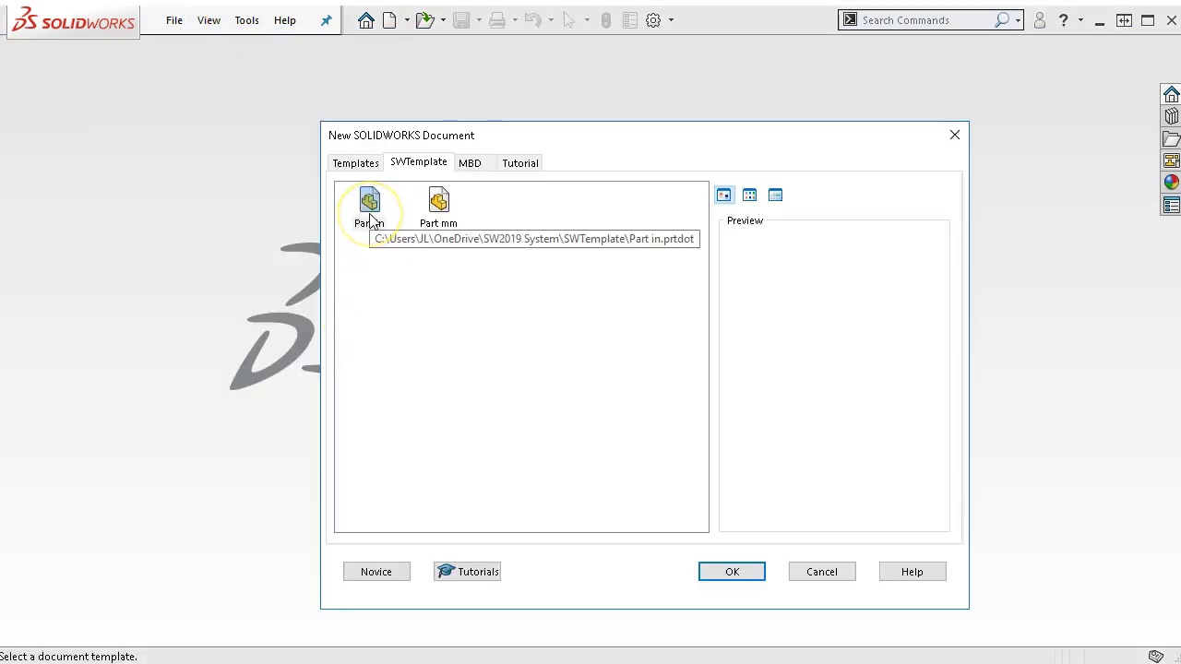
pyautogui.doubleClick(436, 208)
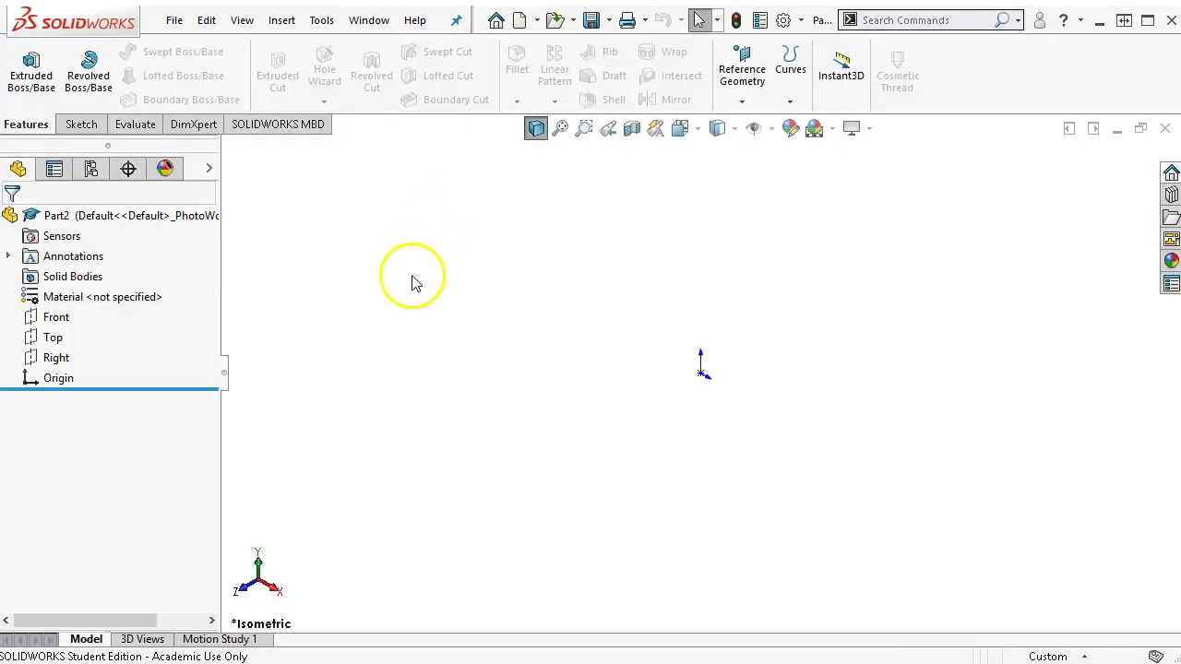
# Sketch on the Front plane, drawing the right edge, top edge and step drop.
pyautogui.click(62, 316)
pyautogui.click(74, 290)
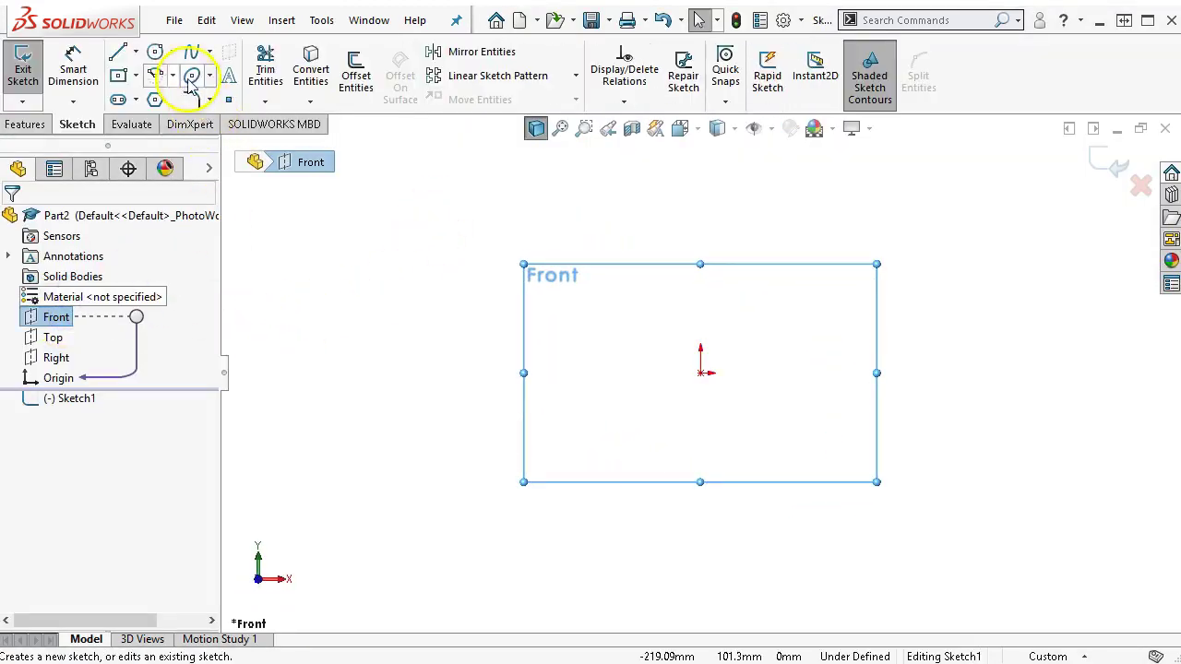
pyautogui.click(118, 51)
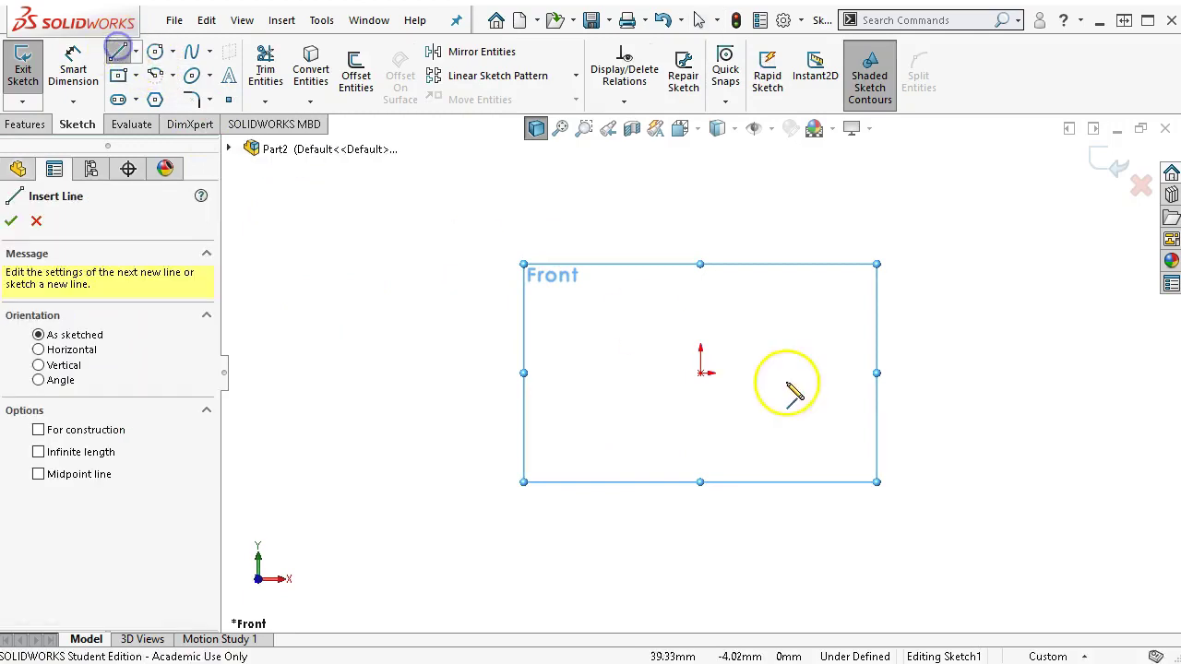
pyautogui.click(701, 371)
pyautogui.click(702, 191)
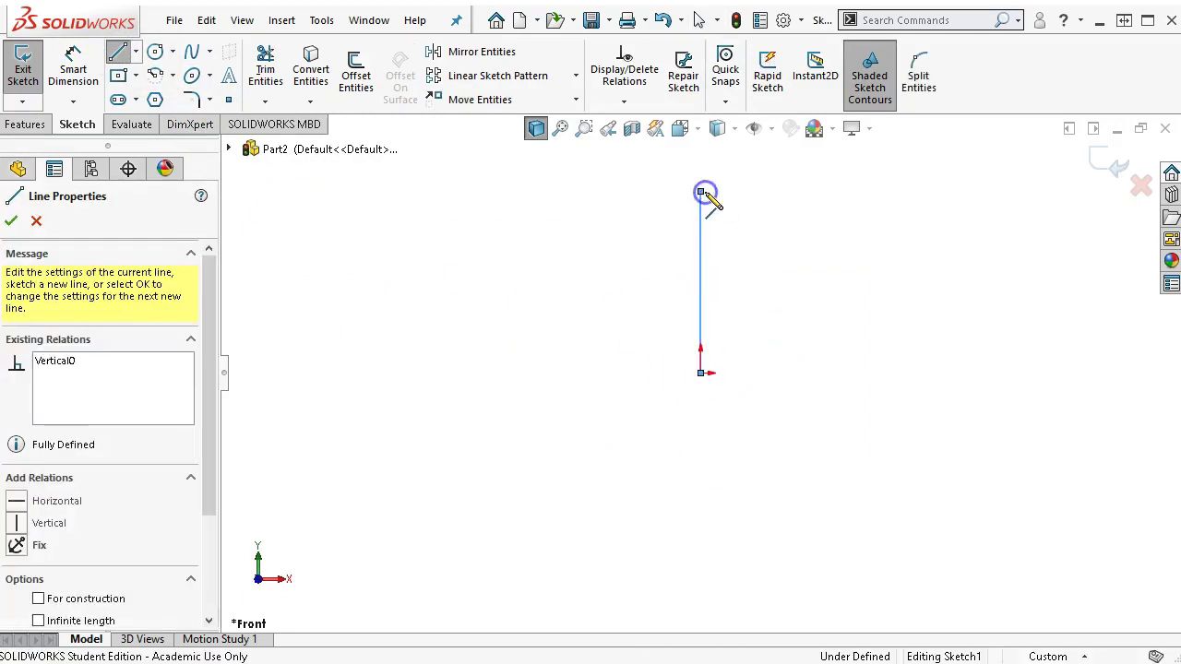
pyautogui.click(612, 192)
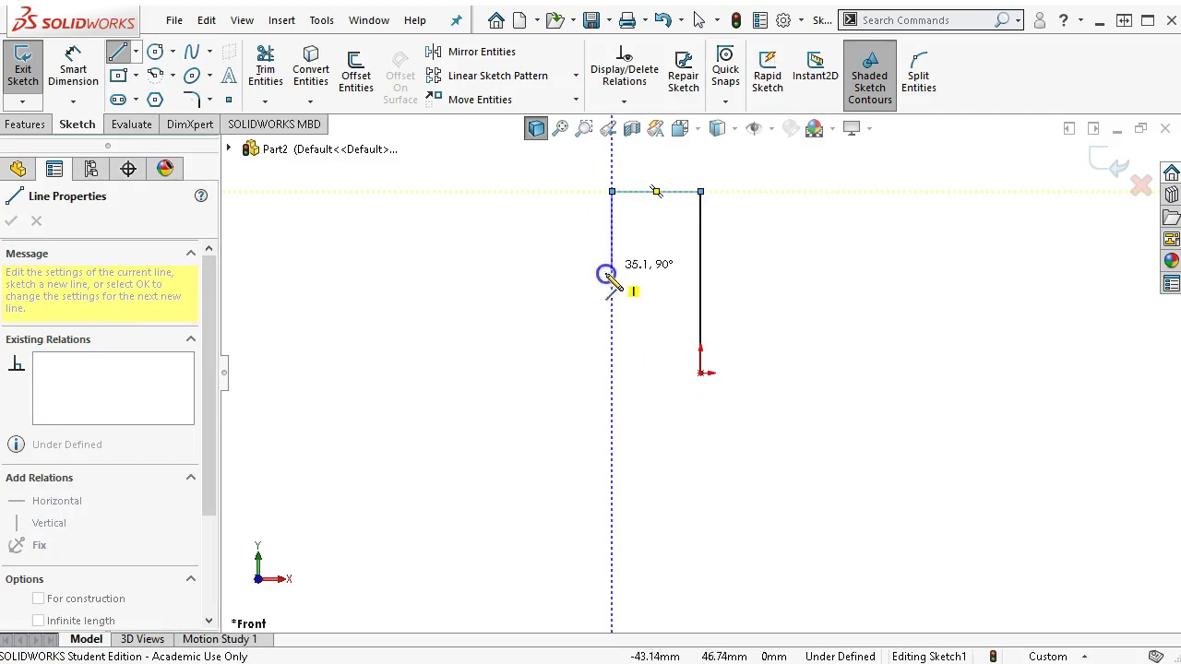
pyautogui.click(605, 281)
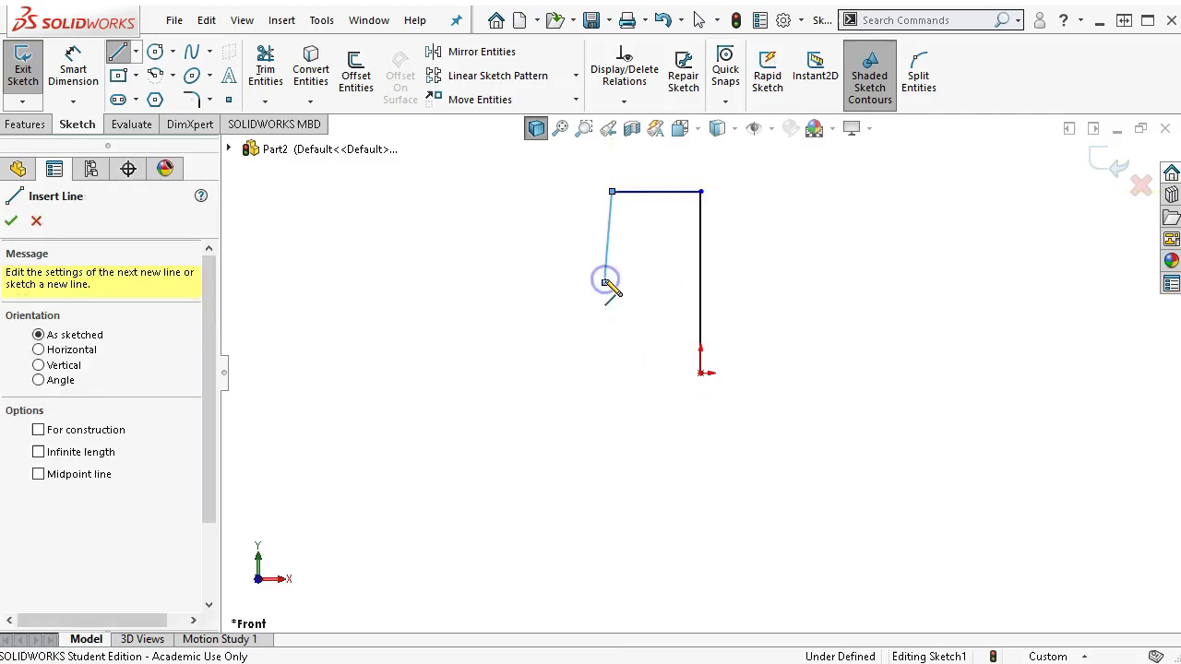
# Draw the left, bottom and step edges to close the L-shaped profile.
pyautogui.click(477, 282)
pyautogui.click(477, 372)
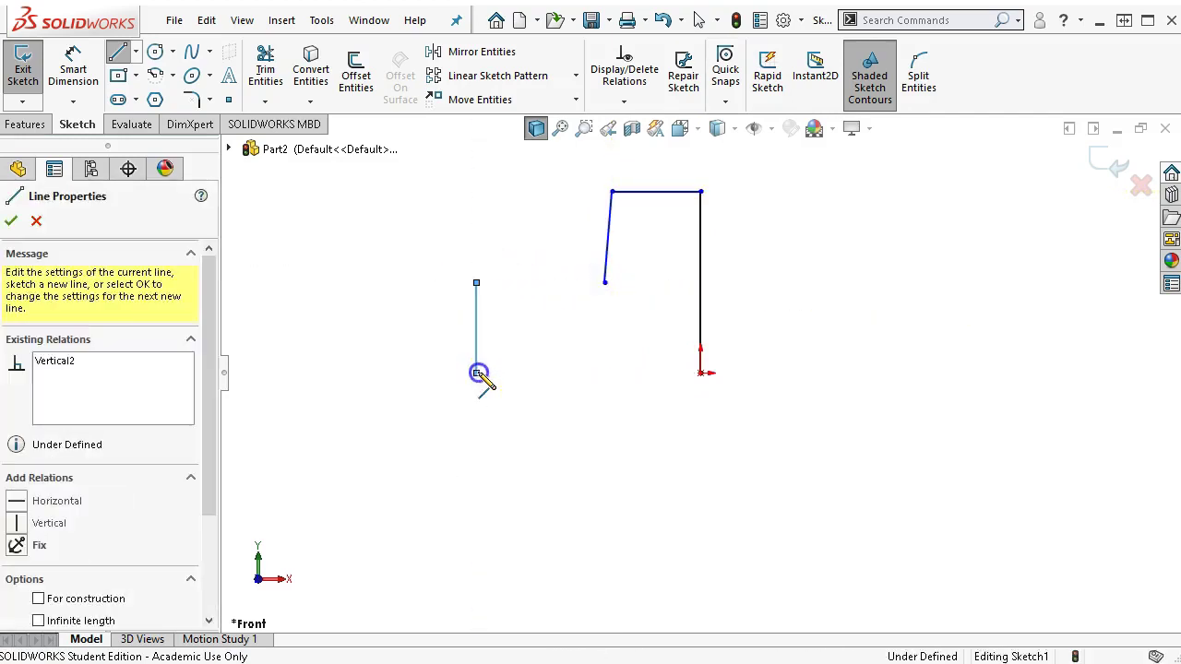
pyautogui.click(701, 373)
pyautogui.click(604, 281)
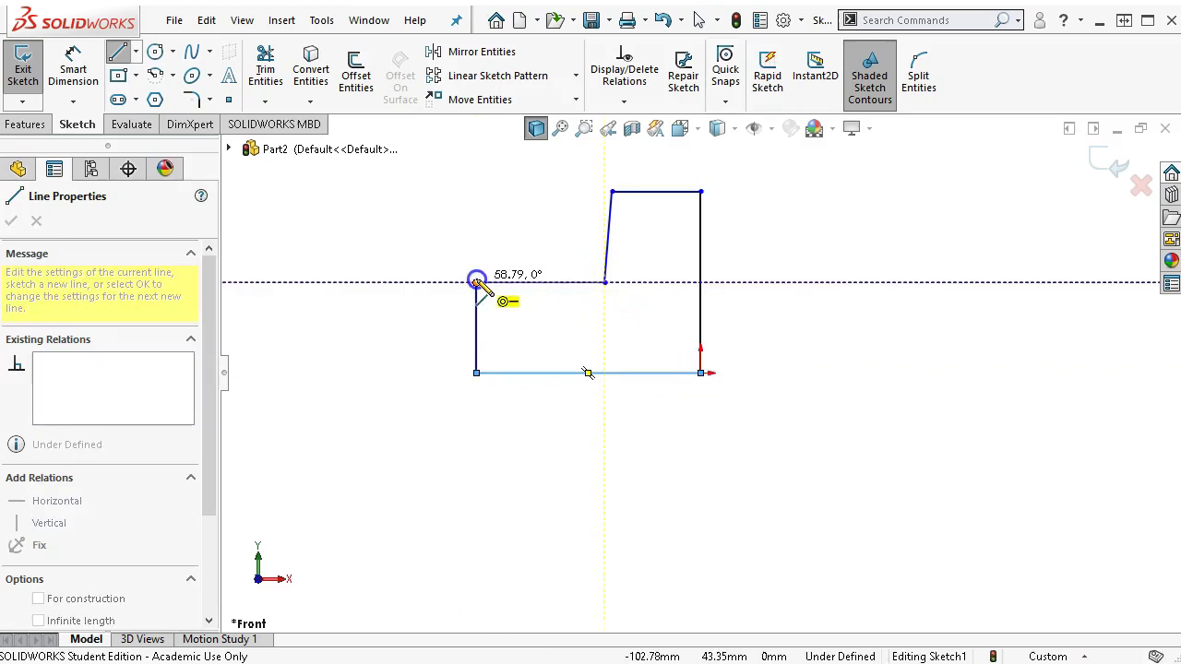
pyautogui.click(477, 282)
pyautogui.rightClick(738, 276)
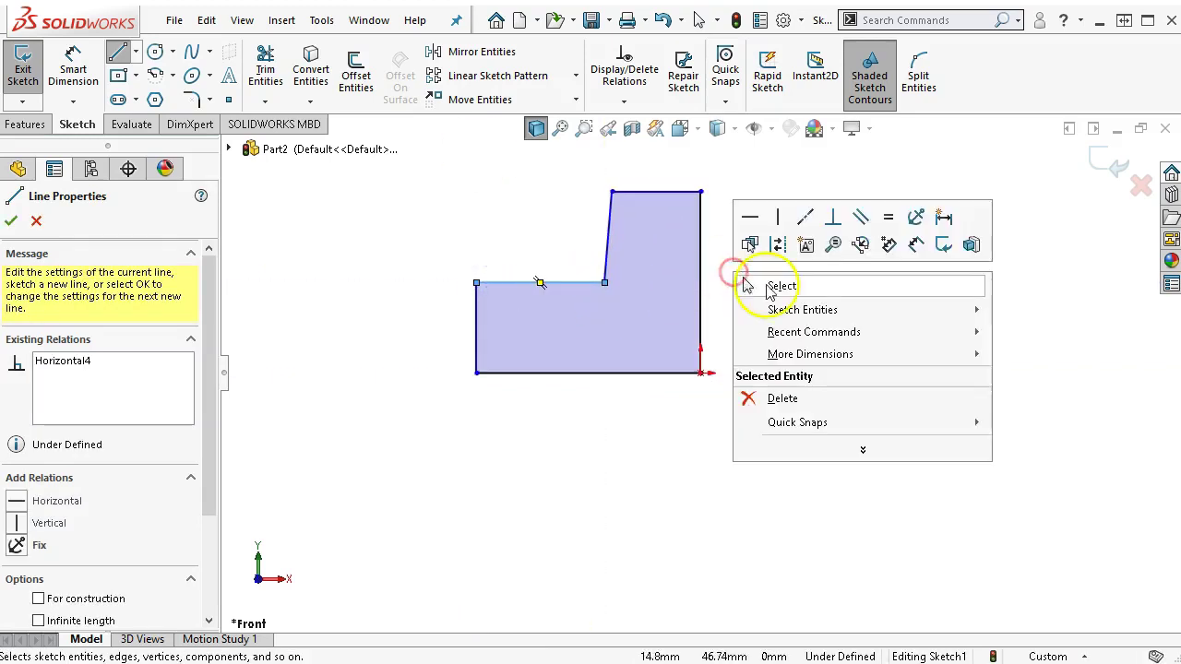
pyautogui.click(780, 286)
# Make the slanted step edge vertical.
pyautogui.click(608, 245)
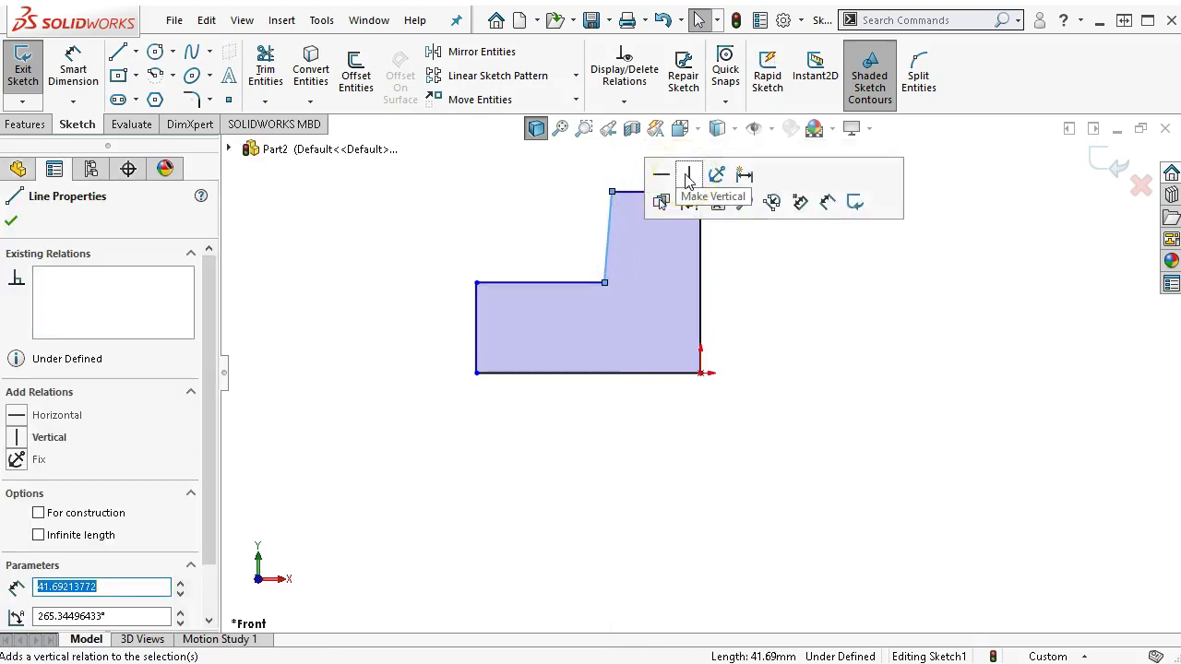
pyautogui.click(756, 306)
pyautogui.rightClick(756, 308)
pyautogui.moveTo(649, 231); pyautogui.dragTo(668, 285)
pyautogui.scroll(-2, 668, 277)
pyautogui.rightClick(833, 263)
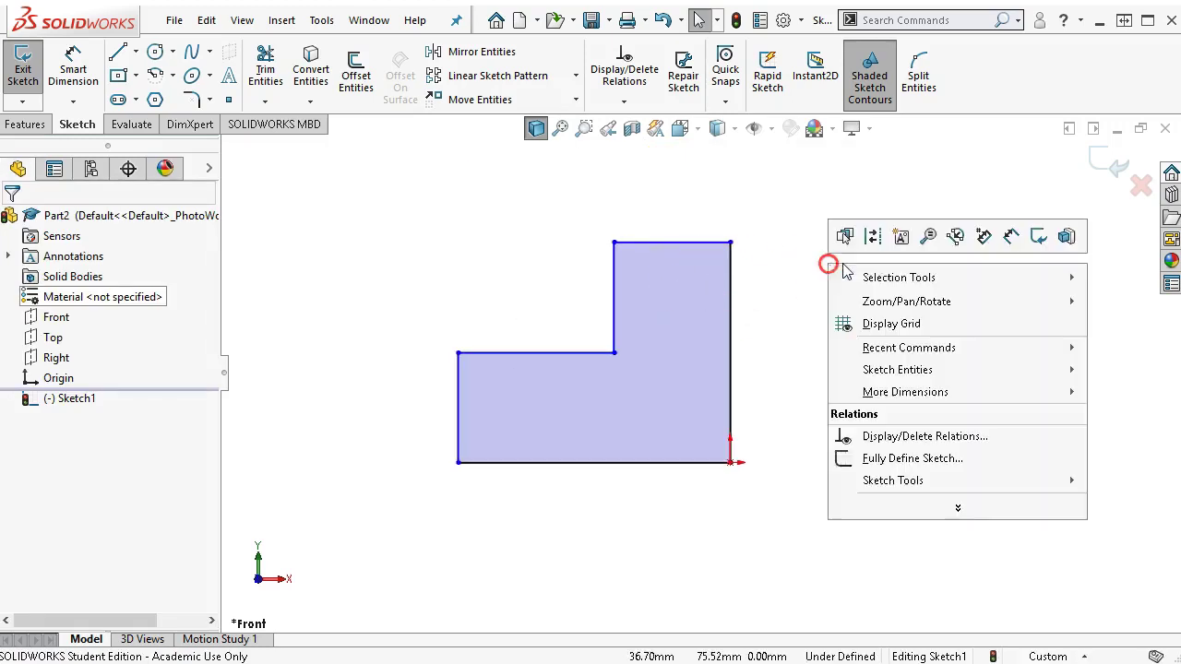
# Dimension the base width to 60 mm and the step's horizontal edge to 35 mm.
pyautogui.click(1009, 238)
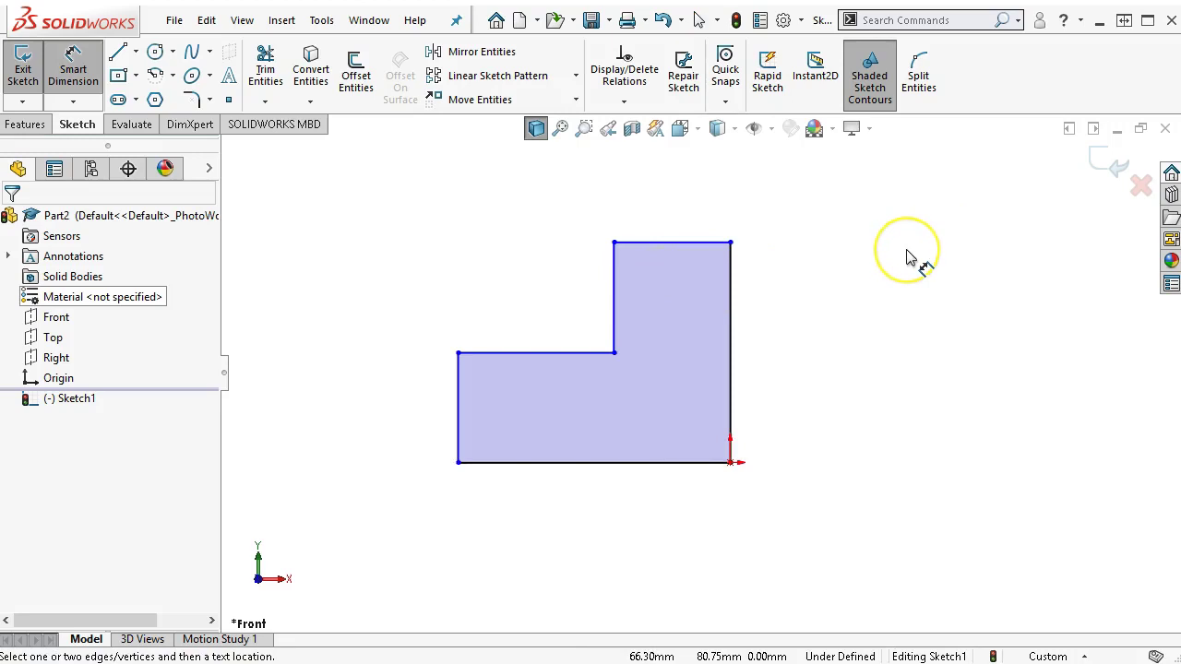
pyautogui.click(679, 462)
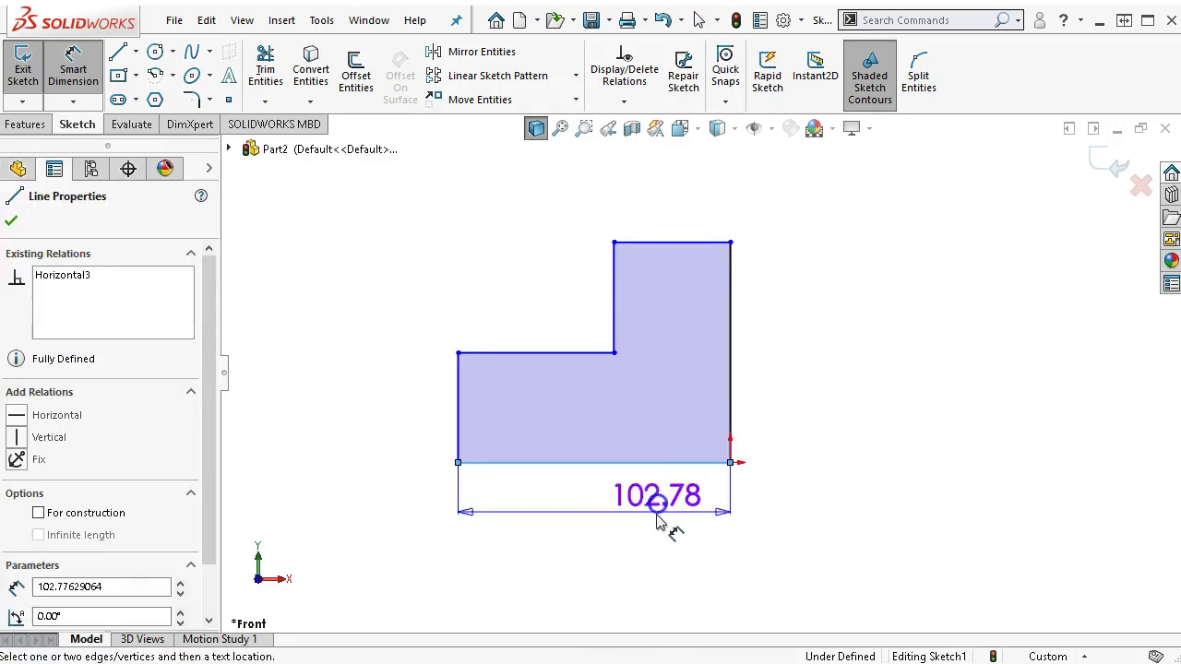
pyautogui.click(648, 539)
pyautogui.write('60')
pyautogui.press('Return')
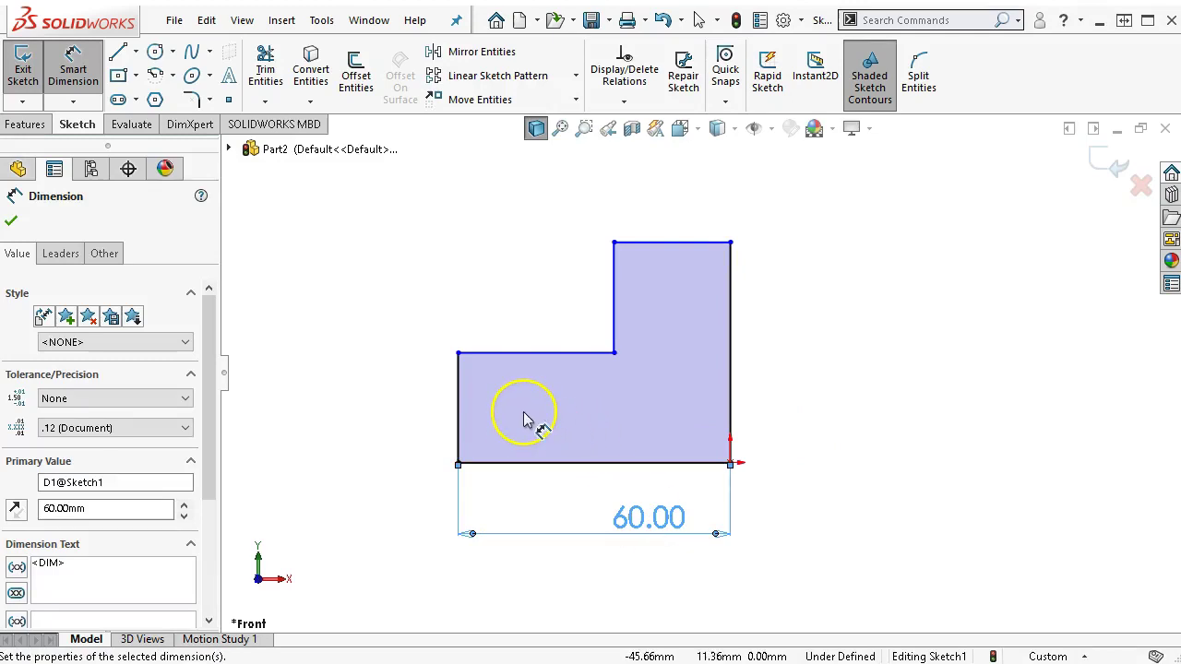
pyautogui.click(547, 355)
pyautogui.click(545, 334)
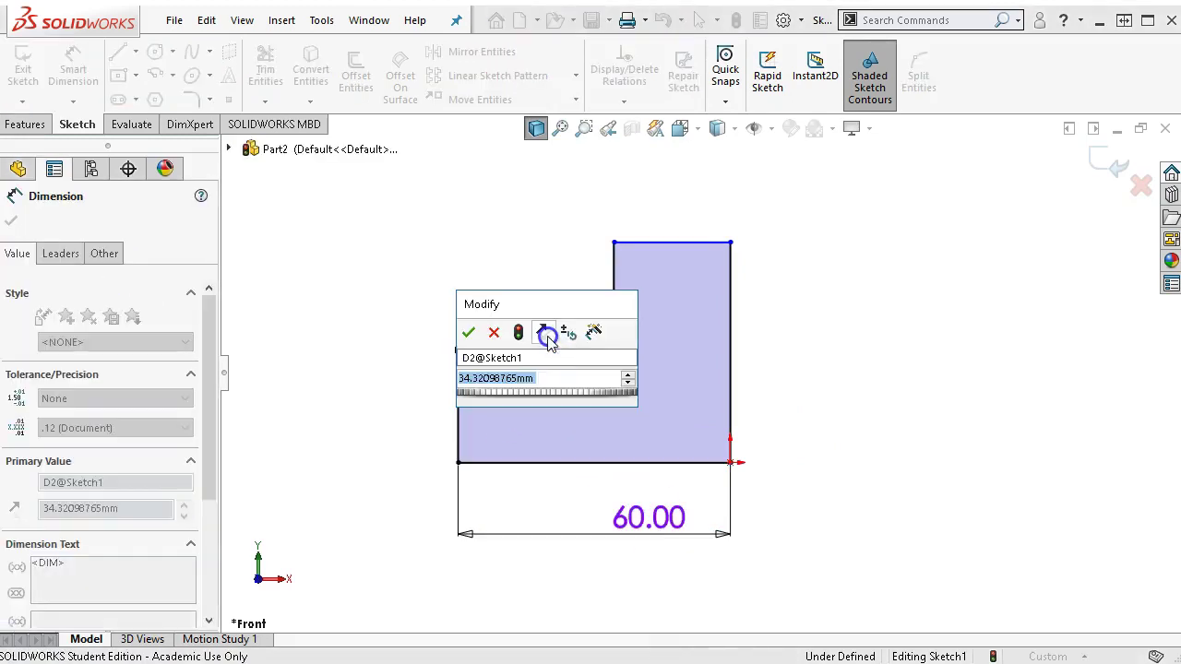
pyautogui.write('35')
pyautogui.press('Return')
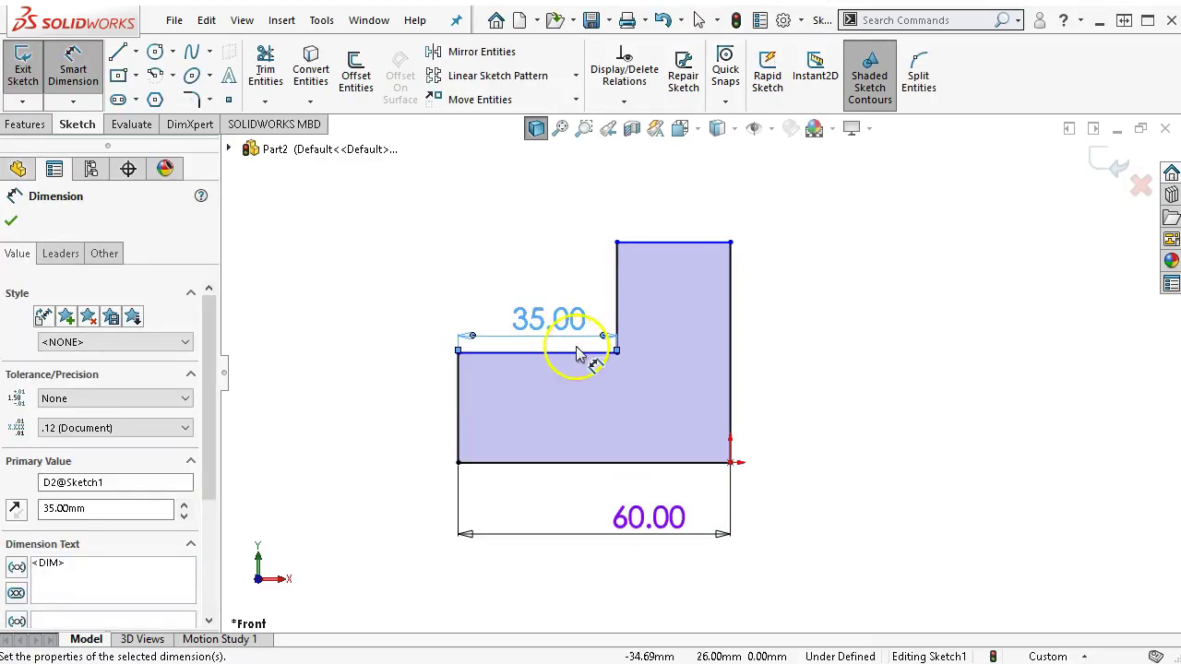
# Dimension the left vertical edge to a 35 mm step height.
pyautogui.click(459, 406)
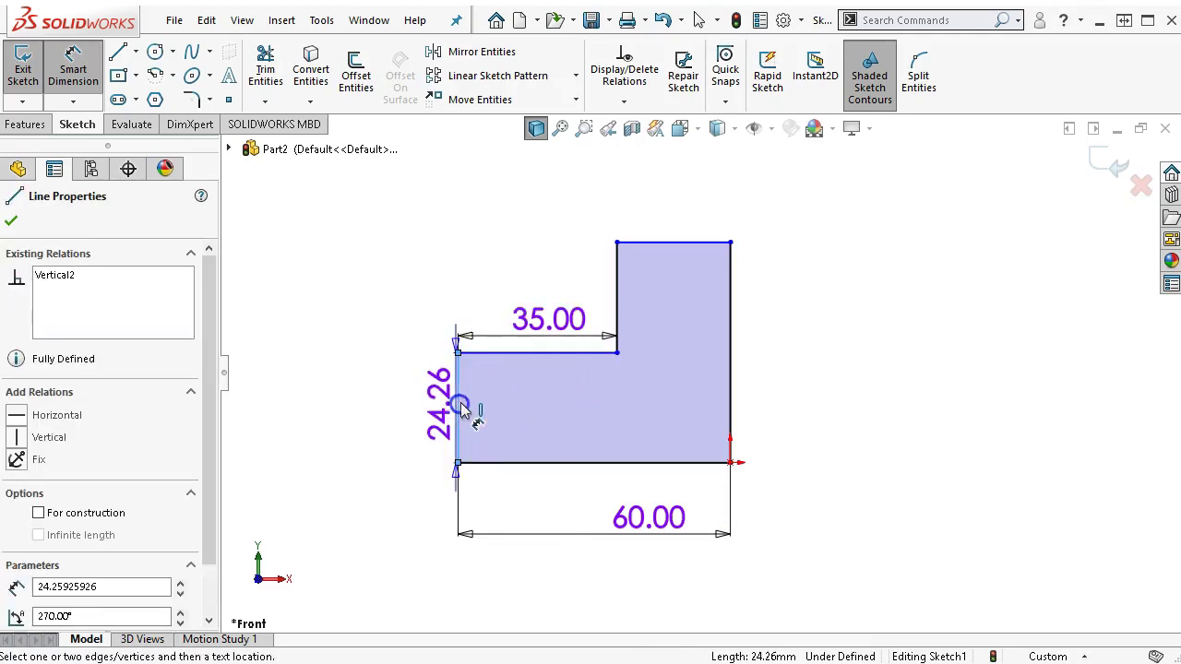
pyautogui.click(456, 406)
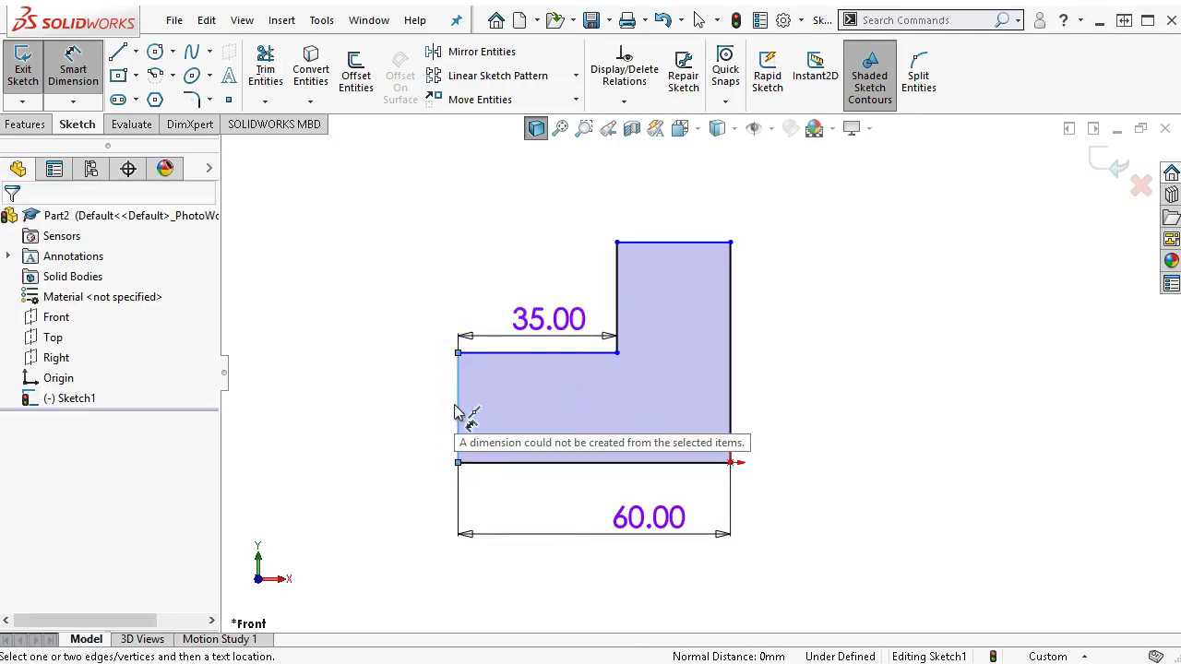
pyautogui.press('Escape')
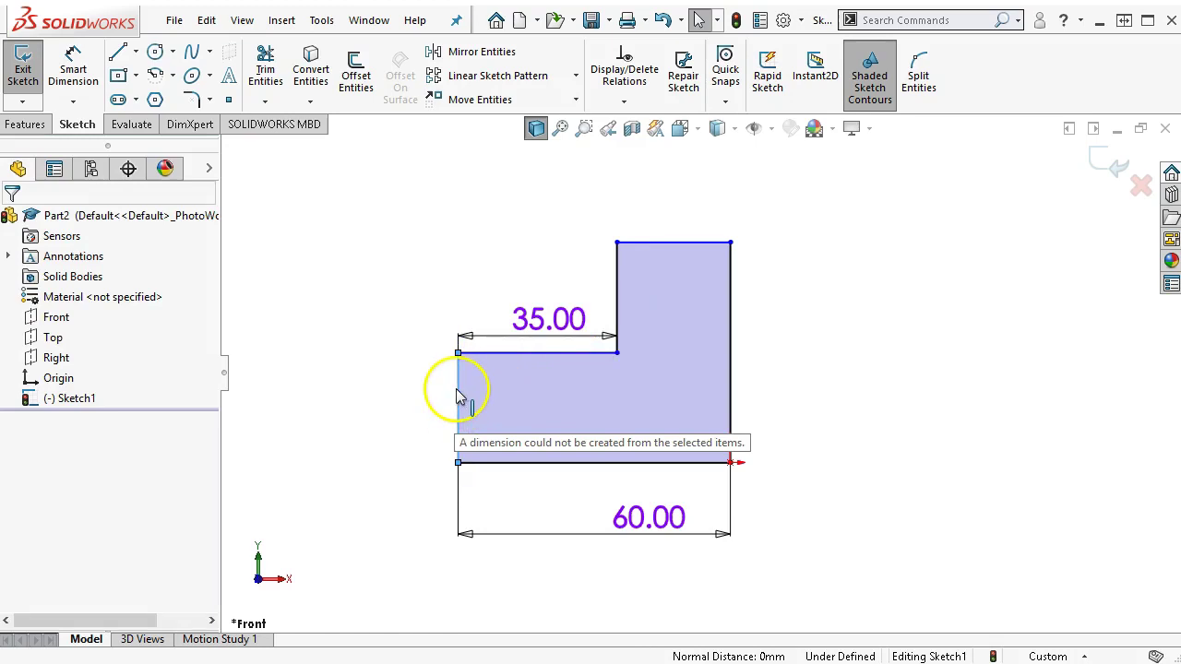
pyautogui.click(458, 392)
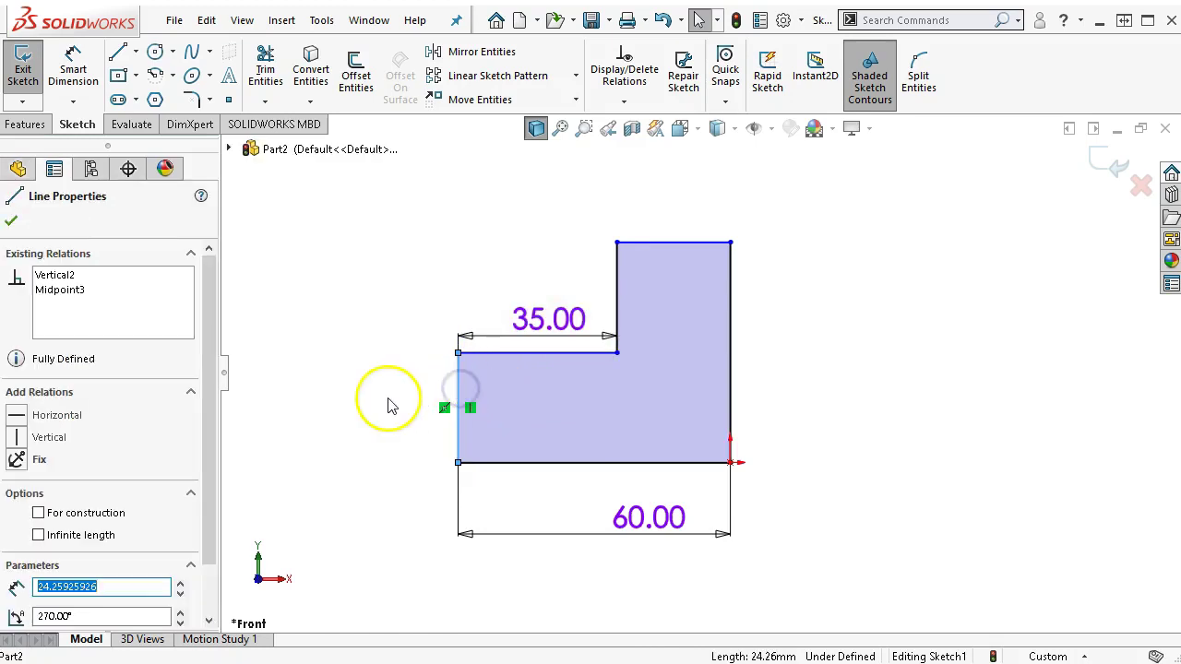
pyautogui.click(424, 427)
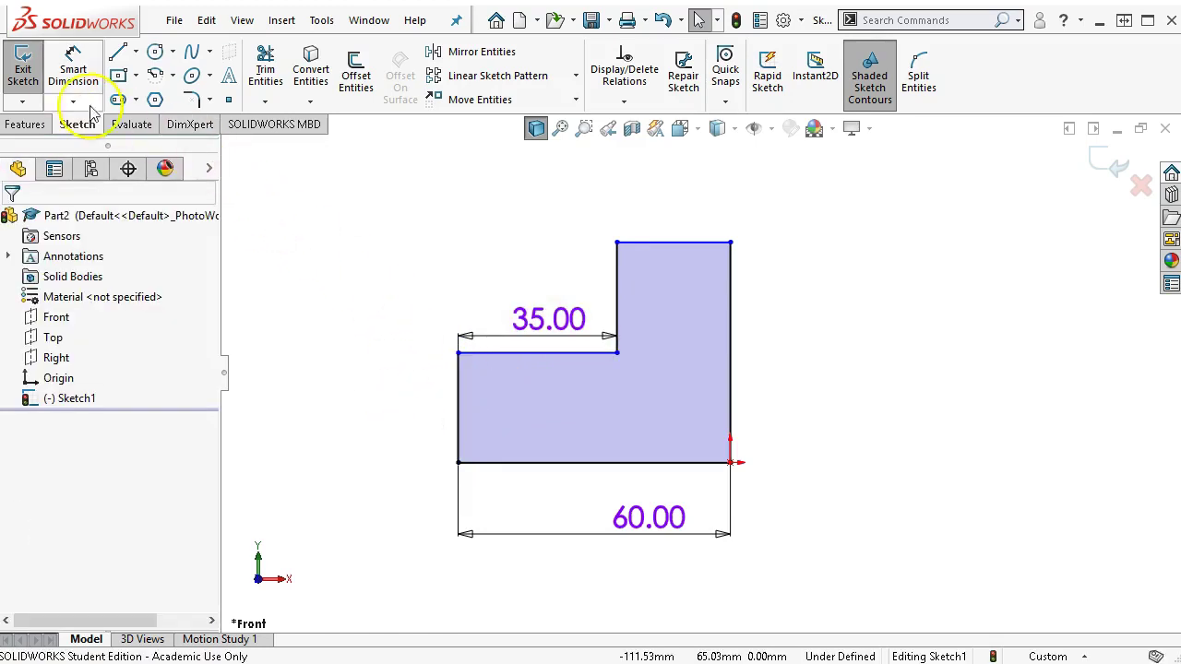
pyautogui.click(57, 70)
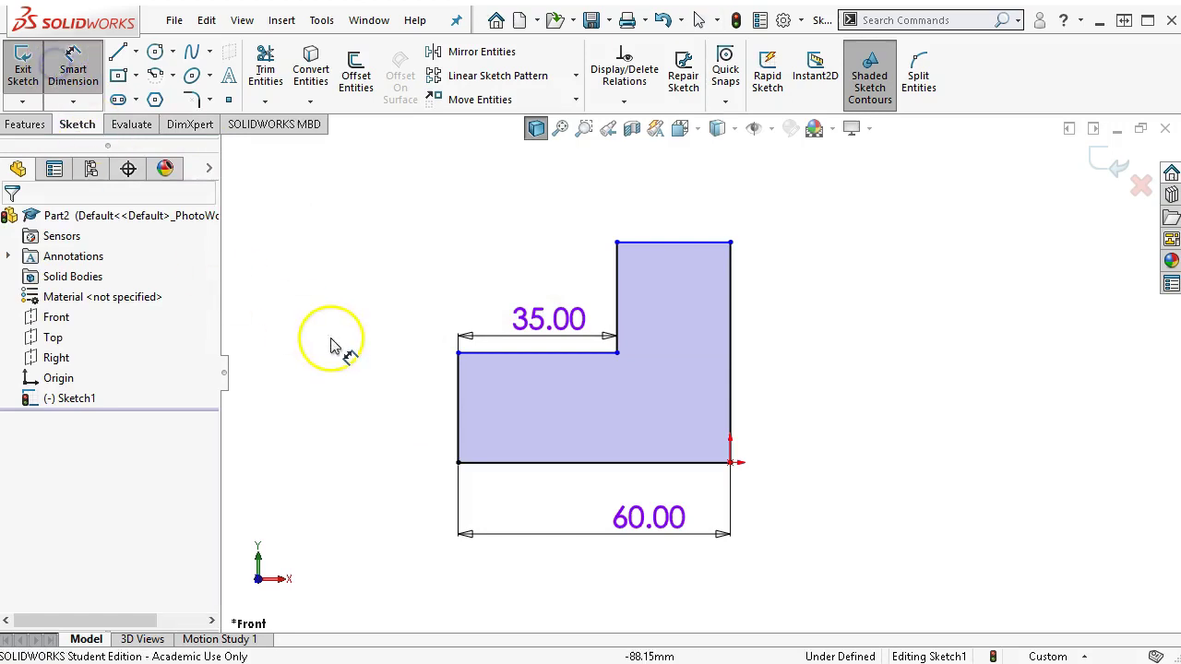
pyautogui.click(449, 387)
pyautogui.click(418, 406)
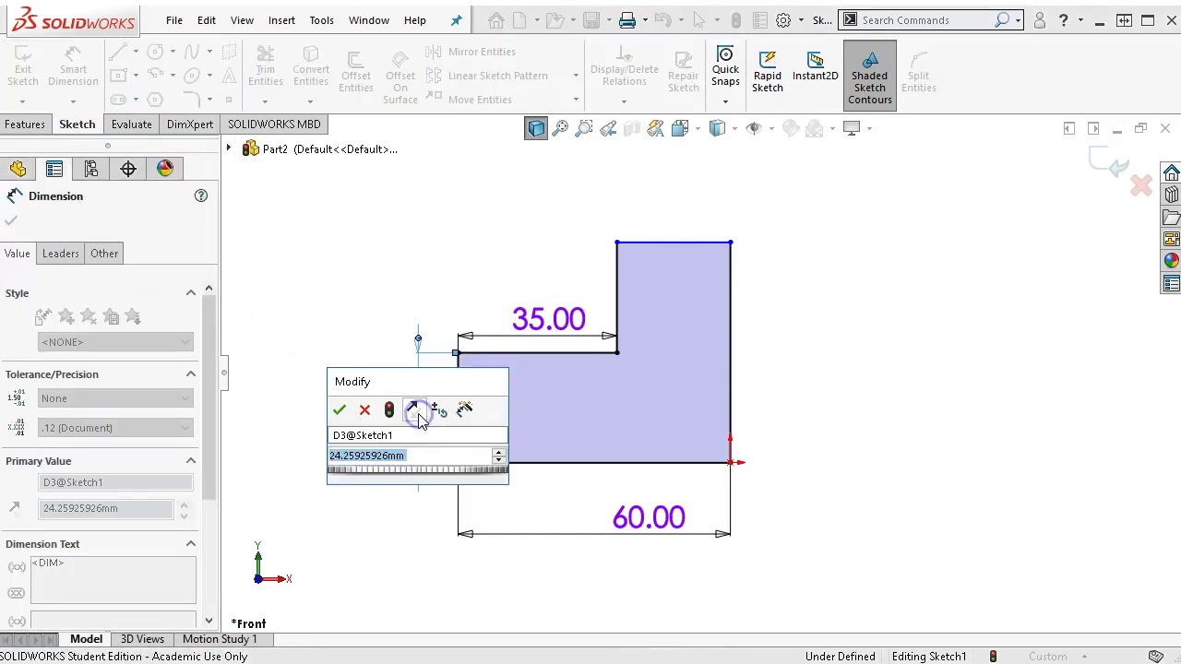
pyautogui.write('3')
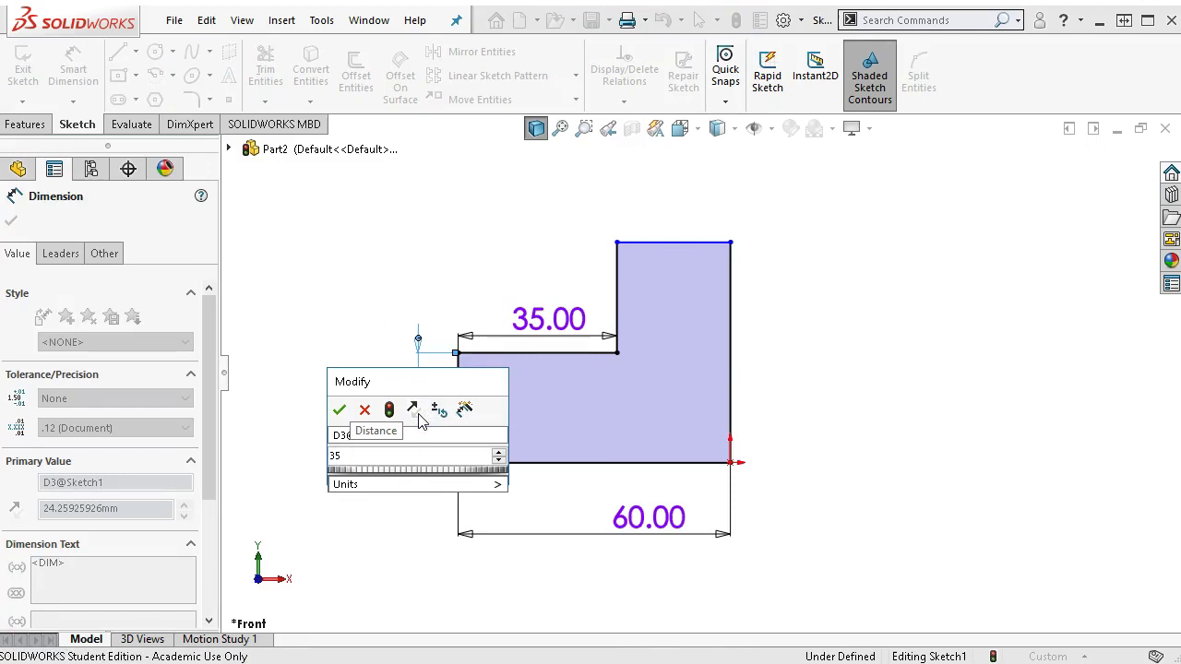
pyautogui.write('5')
pyautogui.press('Return')
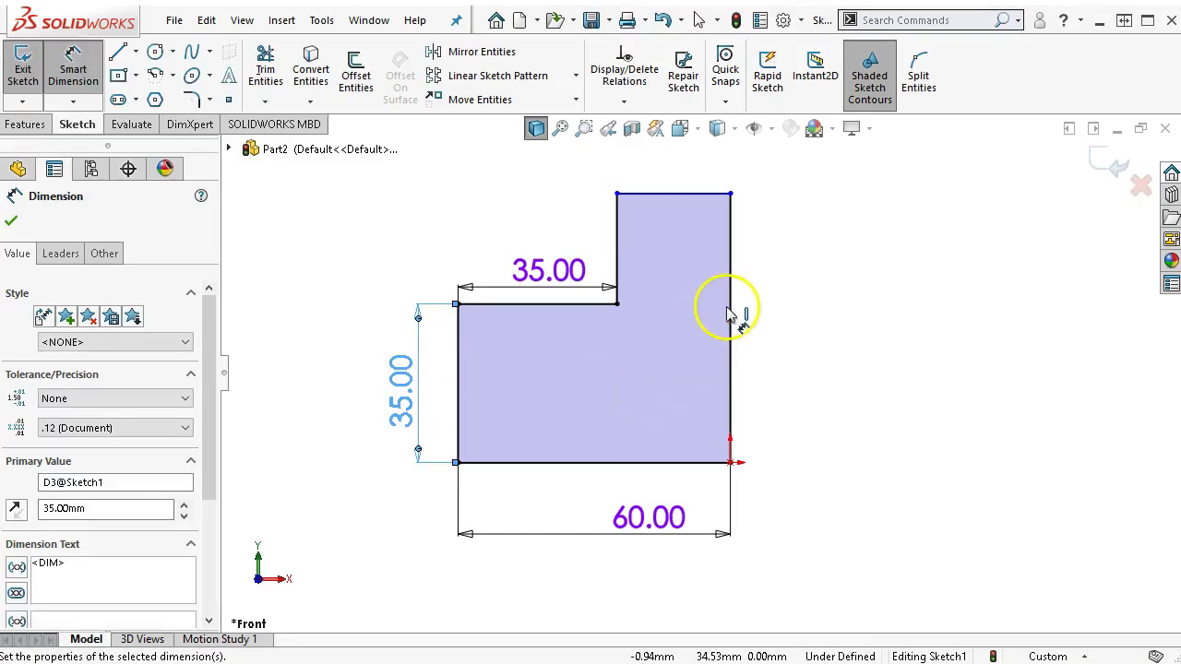
# Dimension the right edge to the 65 mm overall height.
pyautogui.click(729, 267)
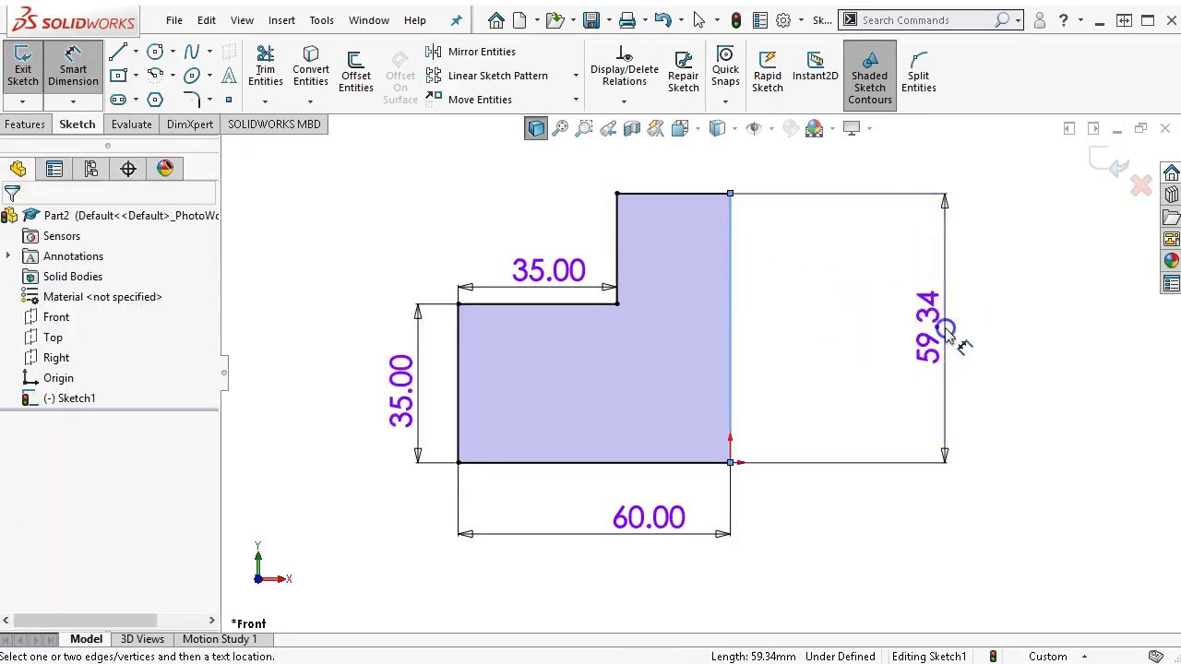
pyautogui.click(947, 333)
pyautogui.write('65')
pyautogui.press('Return')
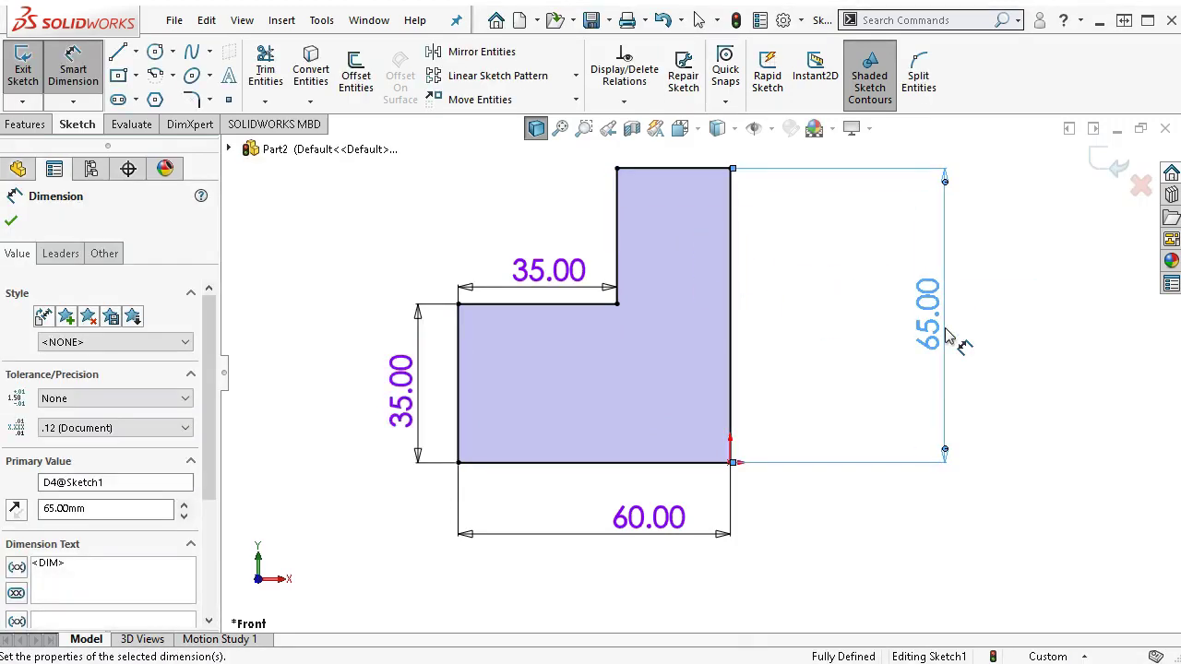
# Extrude the L-profile as a Blind boss 75 mm deep.
pyautogui.click(14, 126)
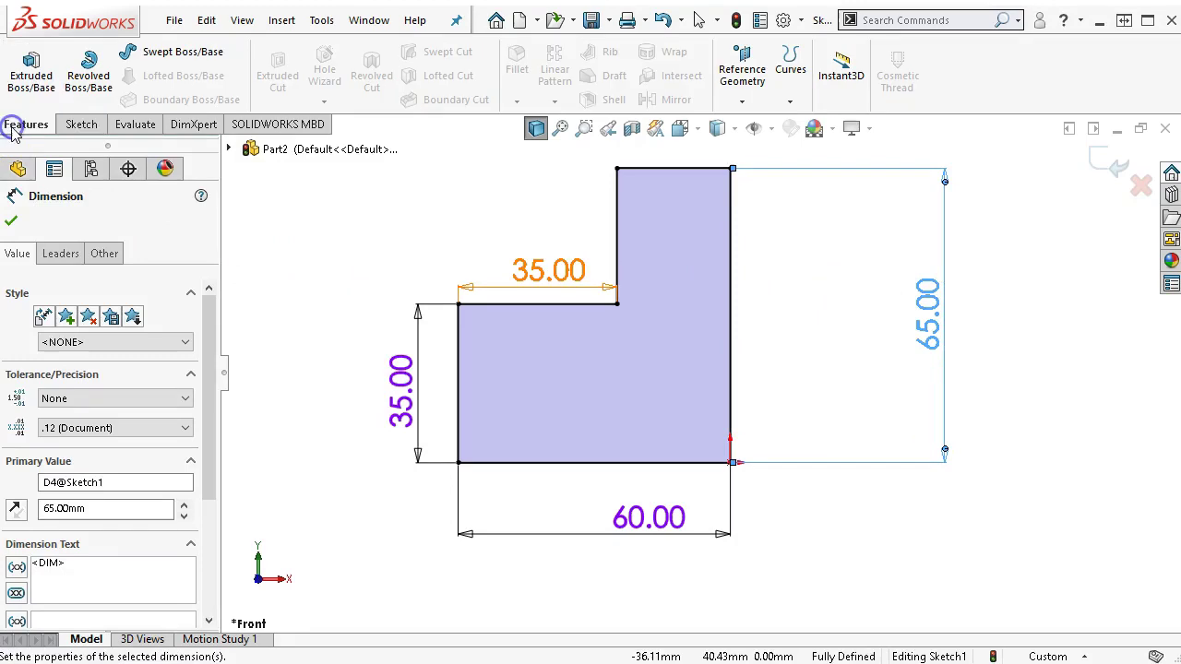
pyautogui.click(32, 66)
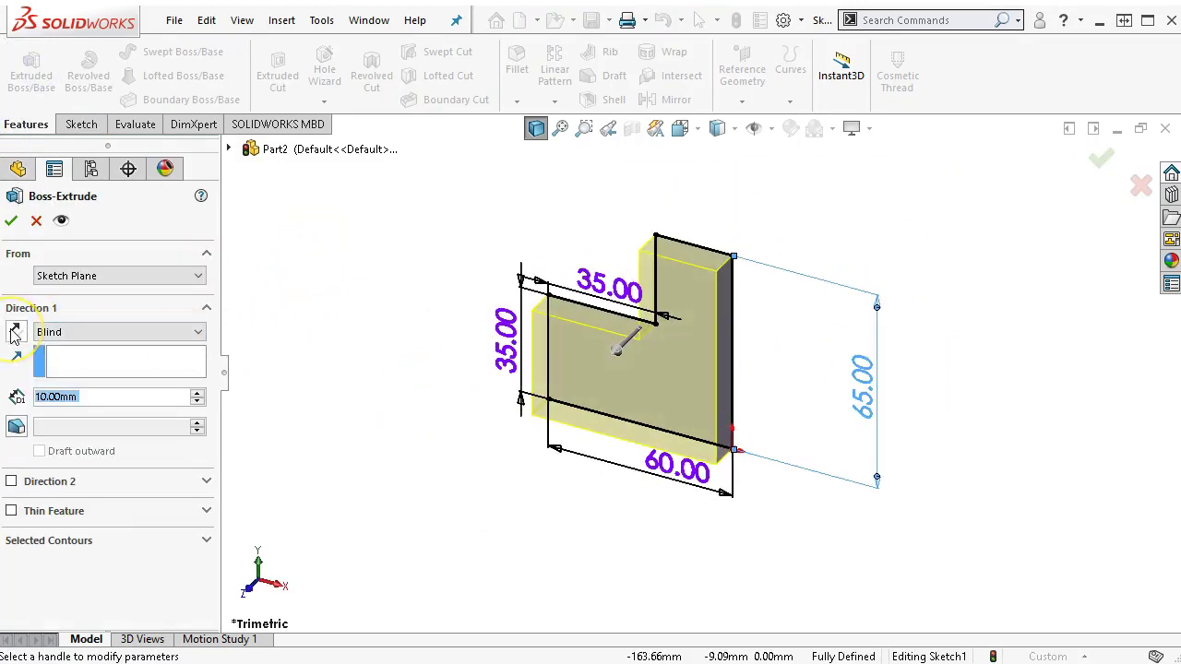
pyautogui.click(48, 376)
pyautogui.write('75')
pyautogui.press('Return')
pyautogui.click(10, 223)
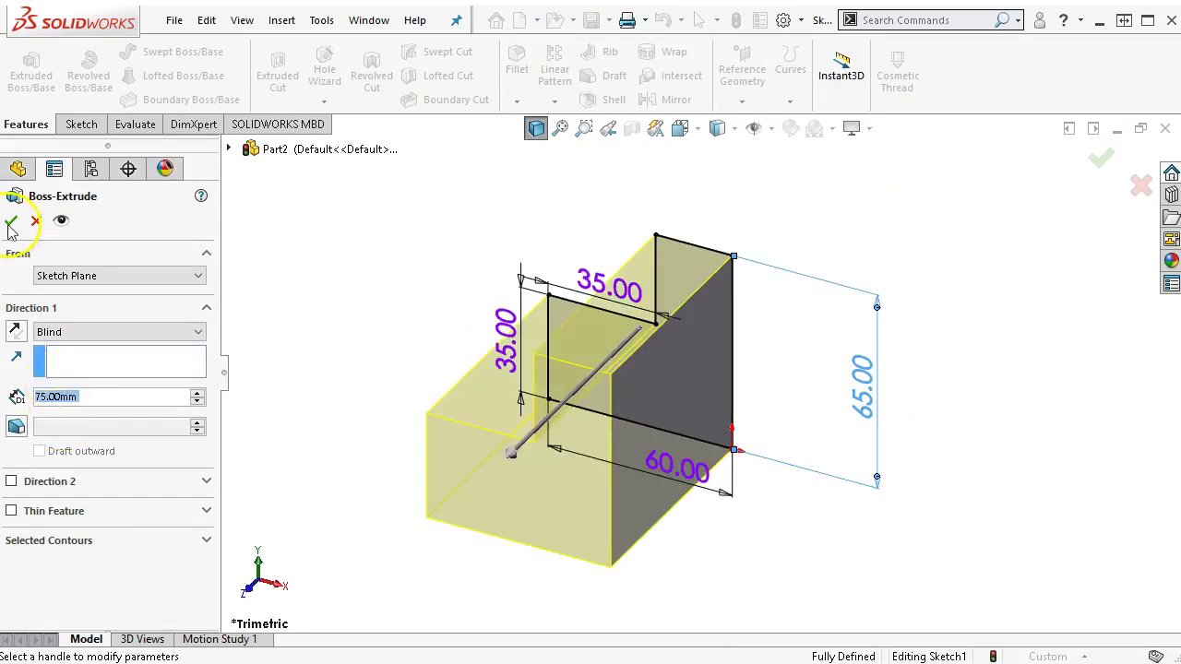
# Open a new sketch on the block's dark end face.
pyautogui.click(653, 414)
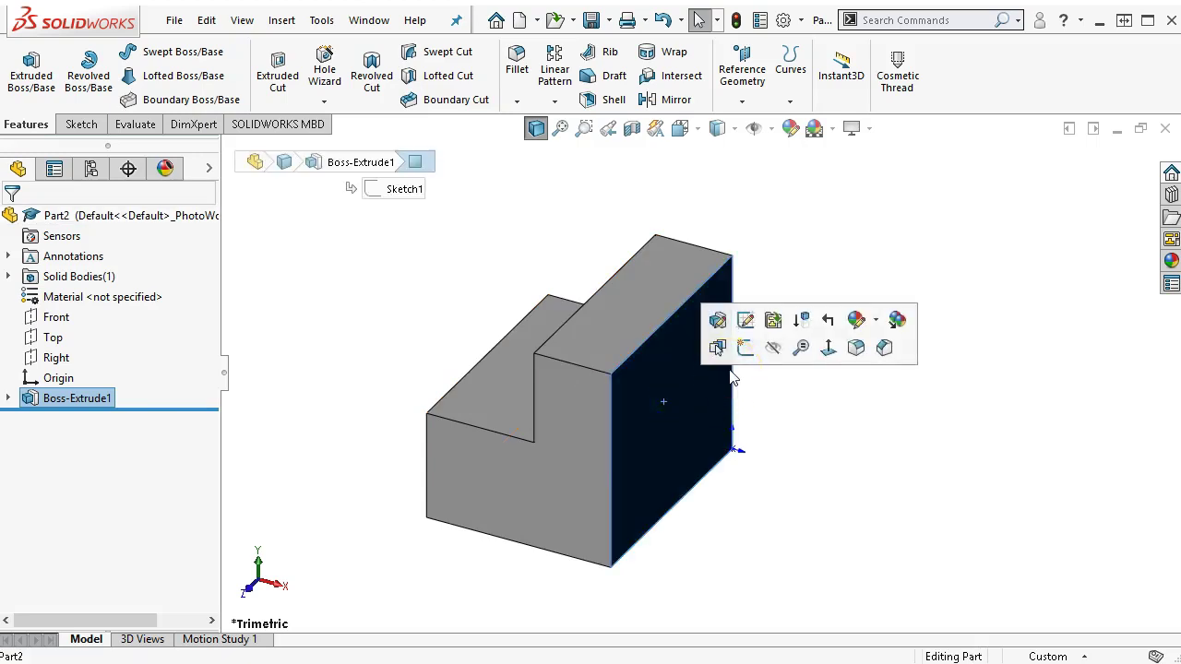
pyautogui.click(746, 348)
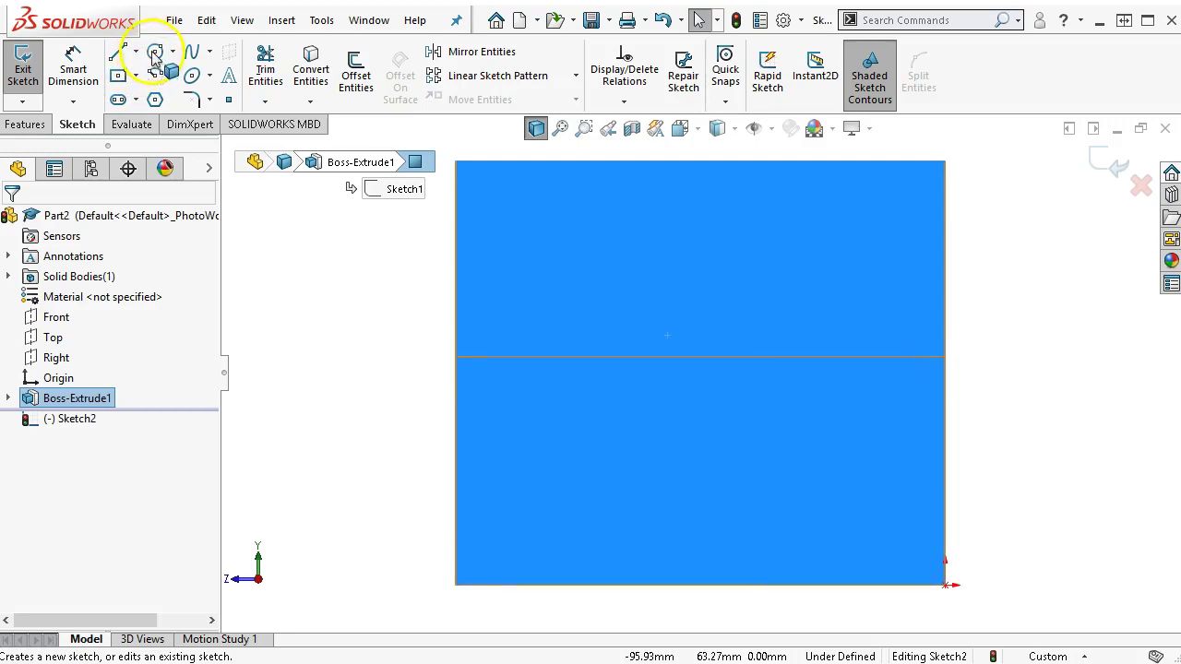
pyautogui.click(778, 415)
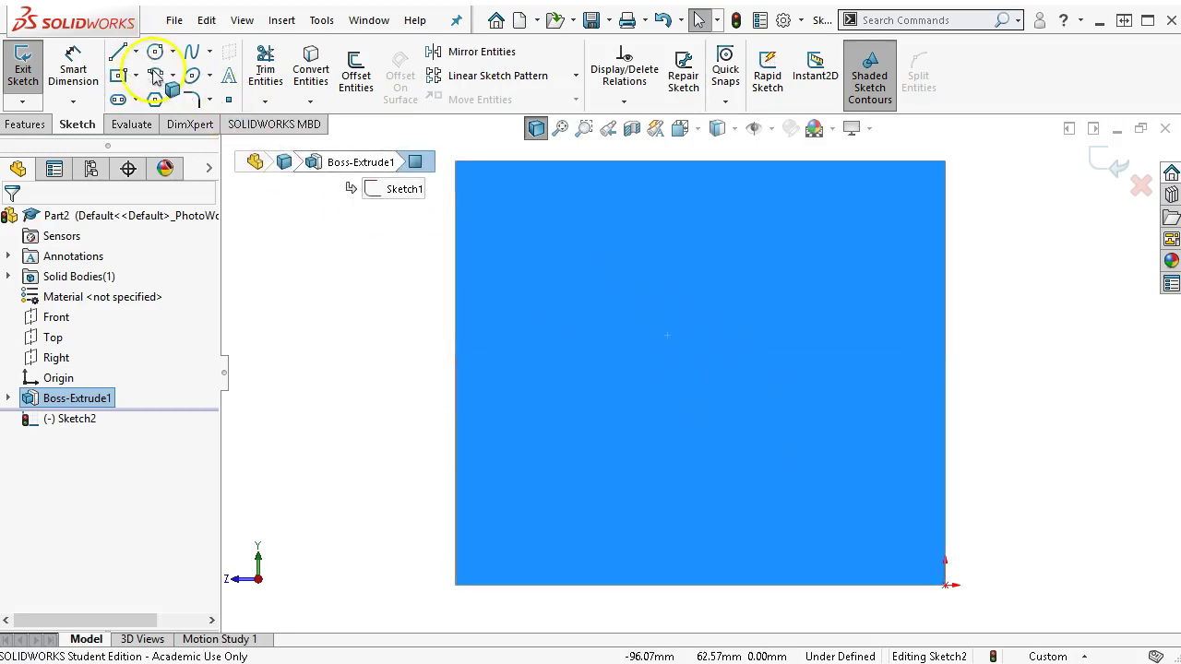
pyautogui.click(585, 582)
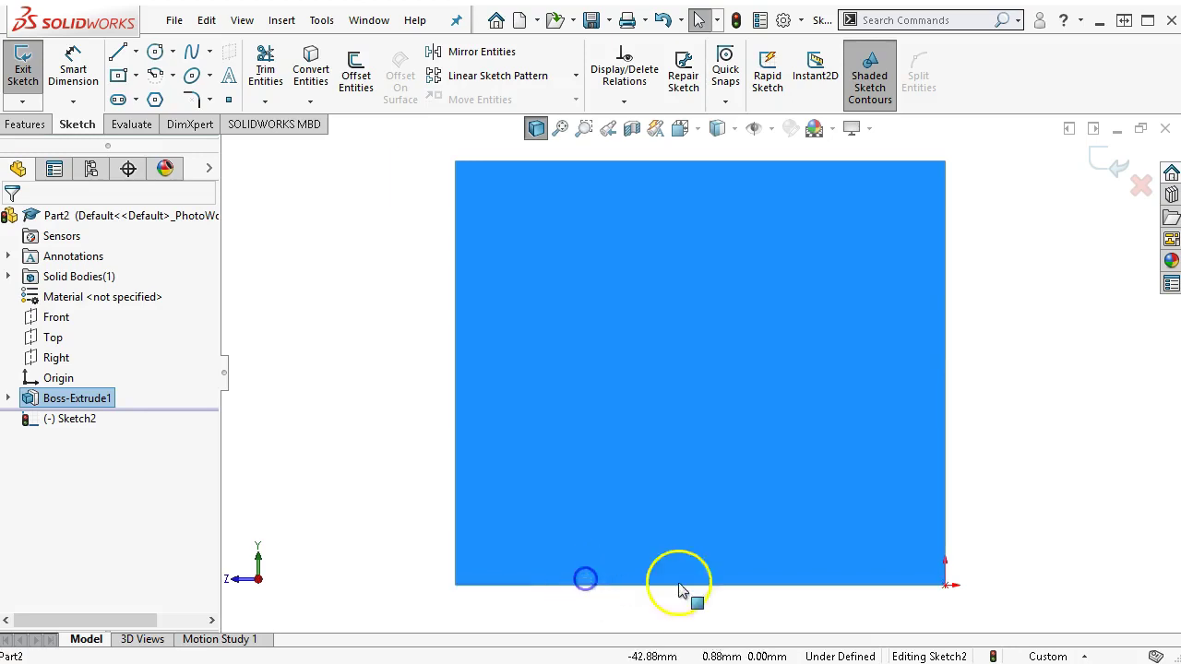
# Convert the face's bottom and top edges into the sketch and view it from the Right.
pyautogui.click(767, 583)
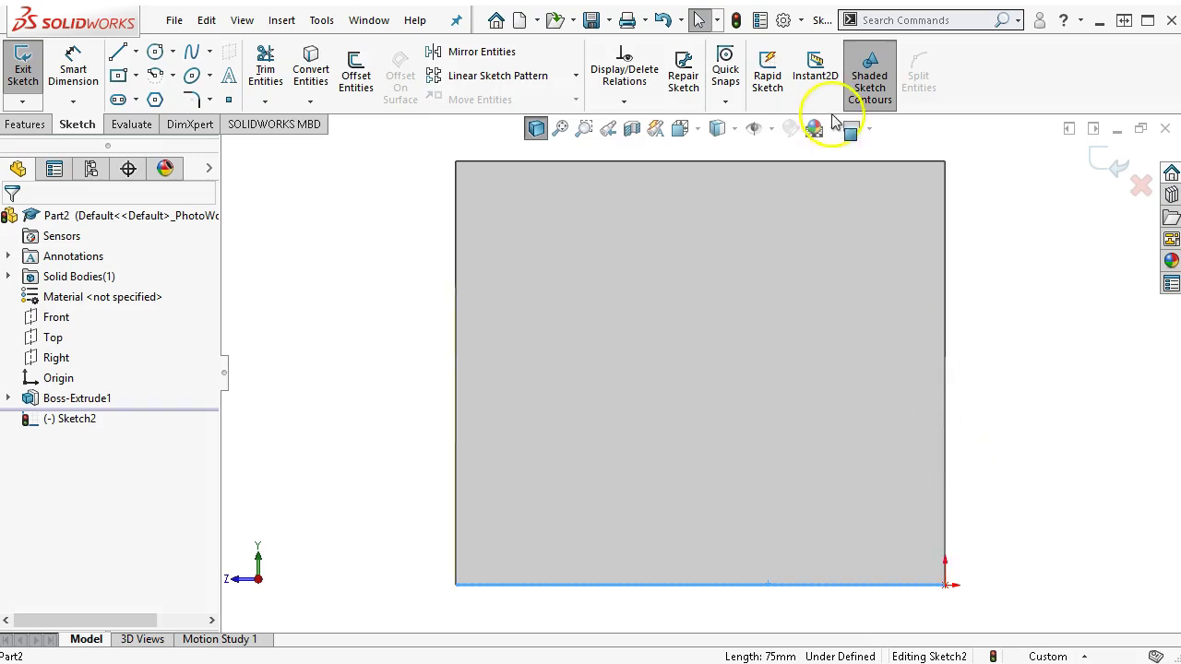
pyautogui.keyDown('ctrl'); pyautogui.click(823, 163); pyautogui.keyUp('ctrl')
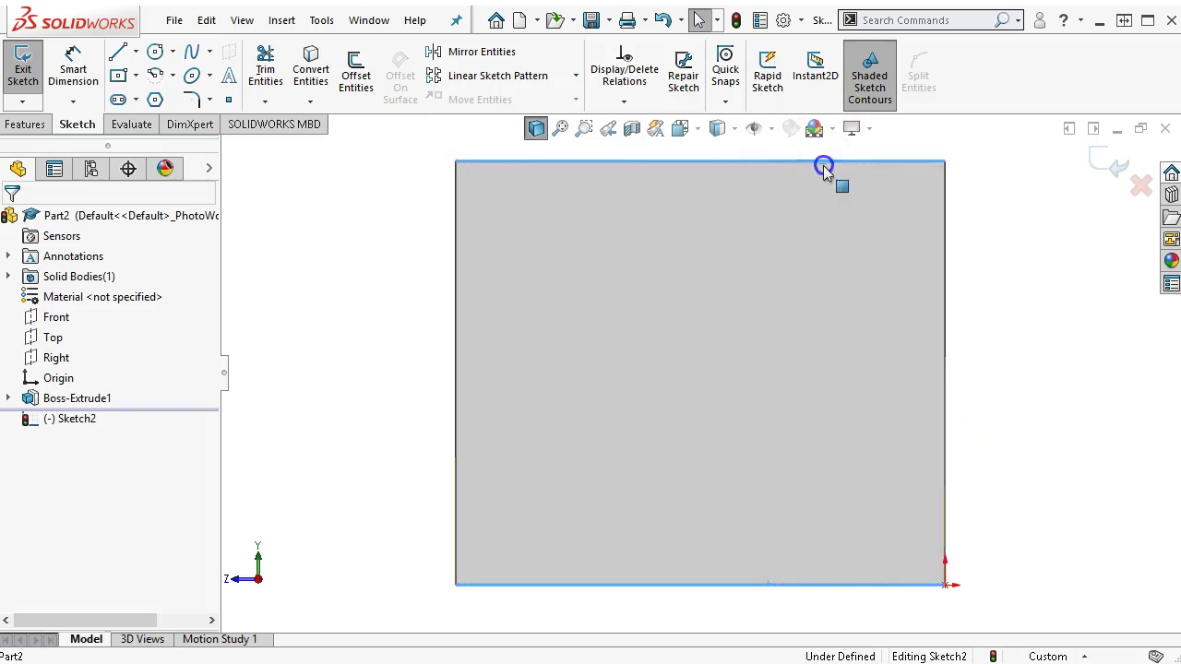
pyautogui.click(310, 74)
pyautogui.moveTo(453, 164); pyautogui.dragTo(709, 178)
pyautogui.press('f')
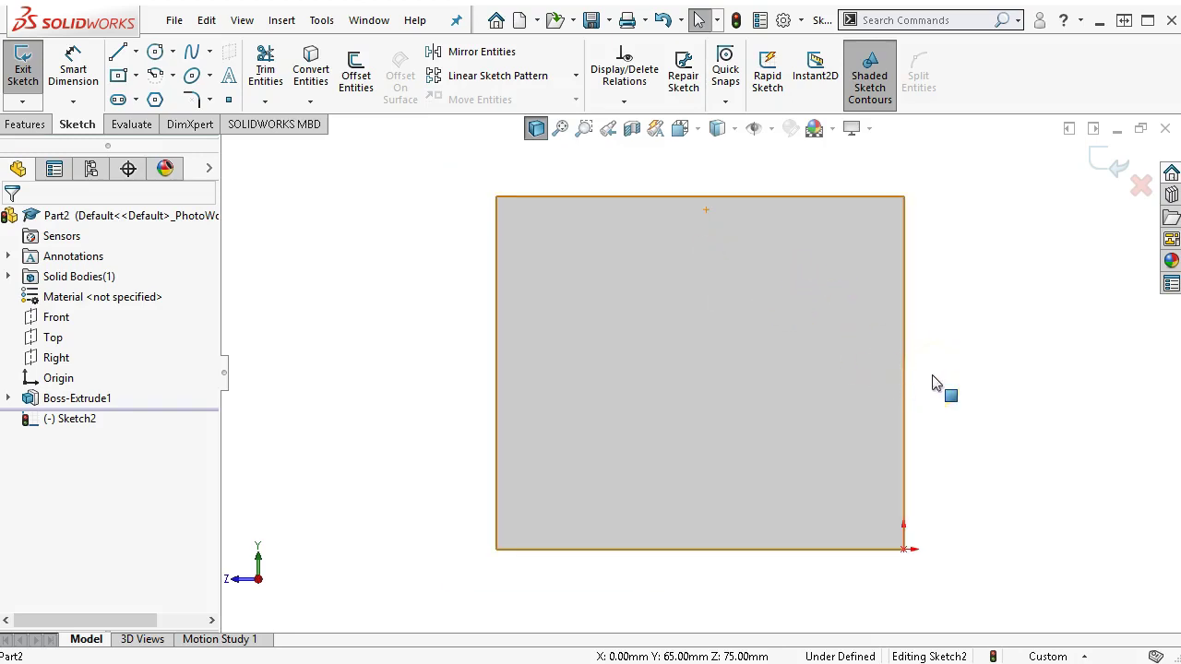
pyautogui.hotkey('ctrl', '4')
# Convert the bottom and right edges, then slide the top and bottom lines' left ends inward.
pyautogui.click(1031, 213)
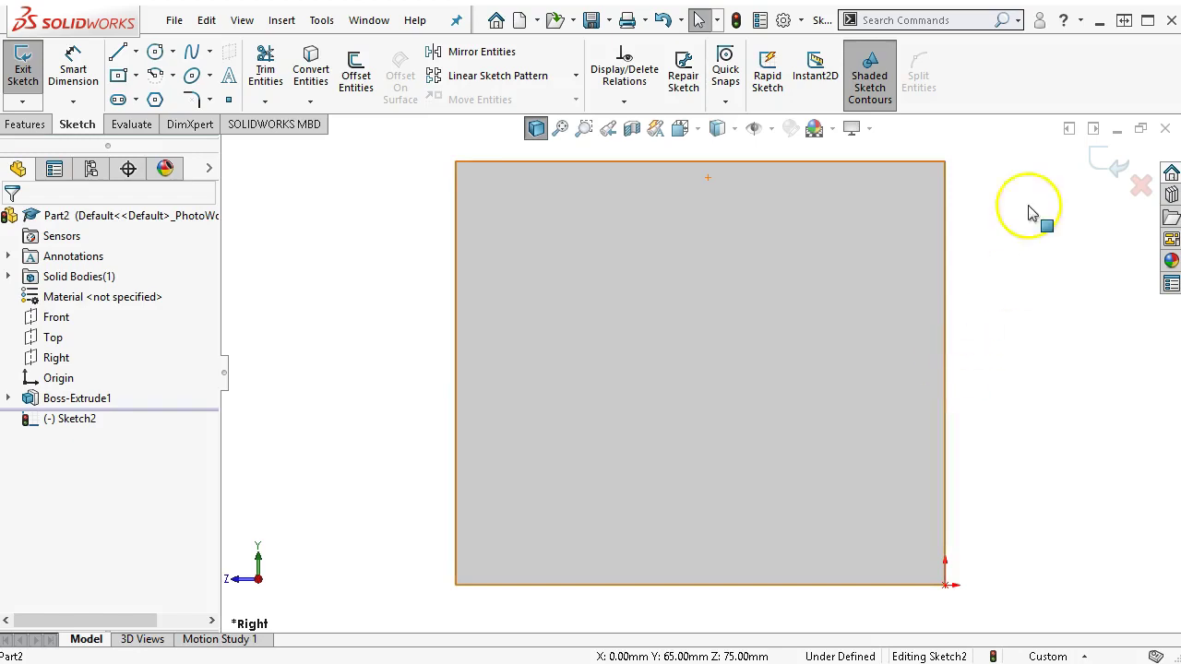
pyautogui.click(504, 584)
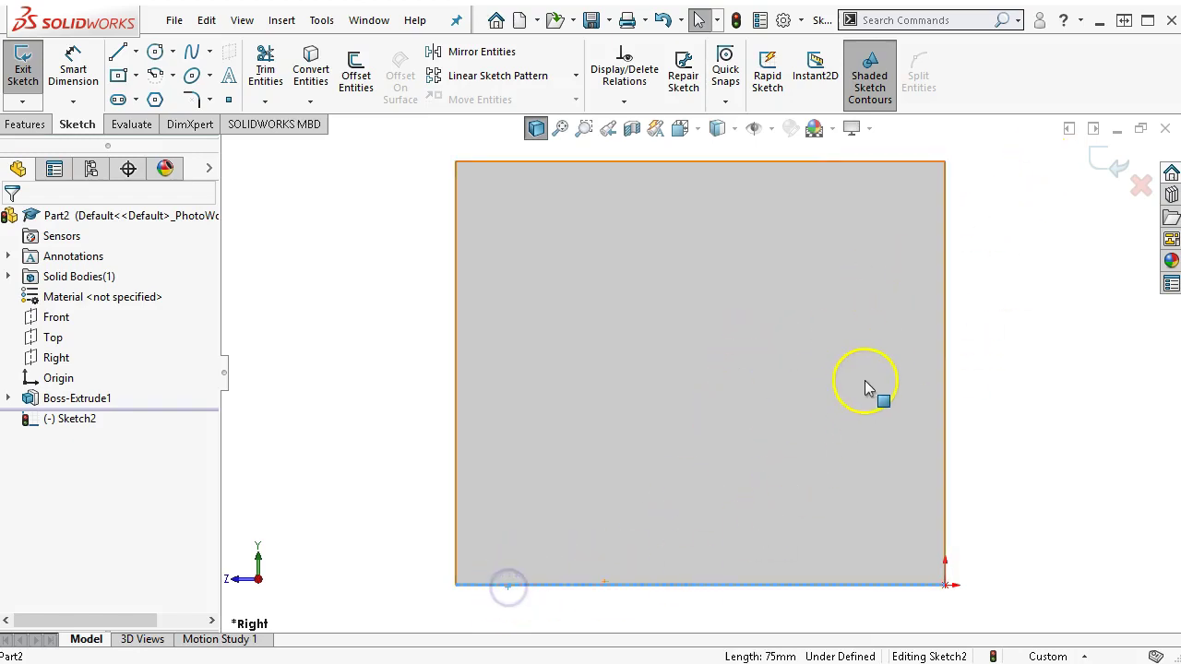
pyautogui.keyDown('ctrl'); pyautogui.click(945, 376); pyautogui.keyUp('ctrl')
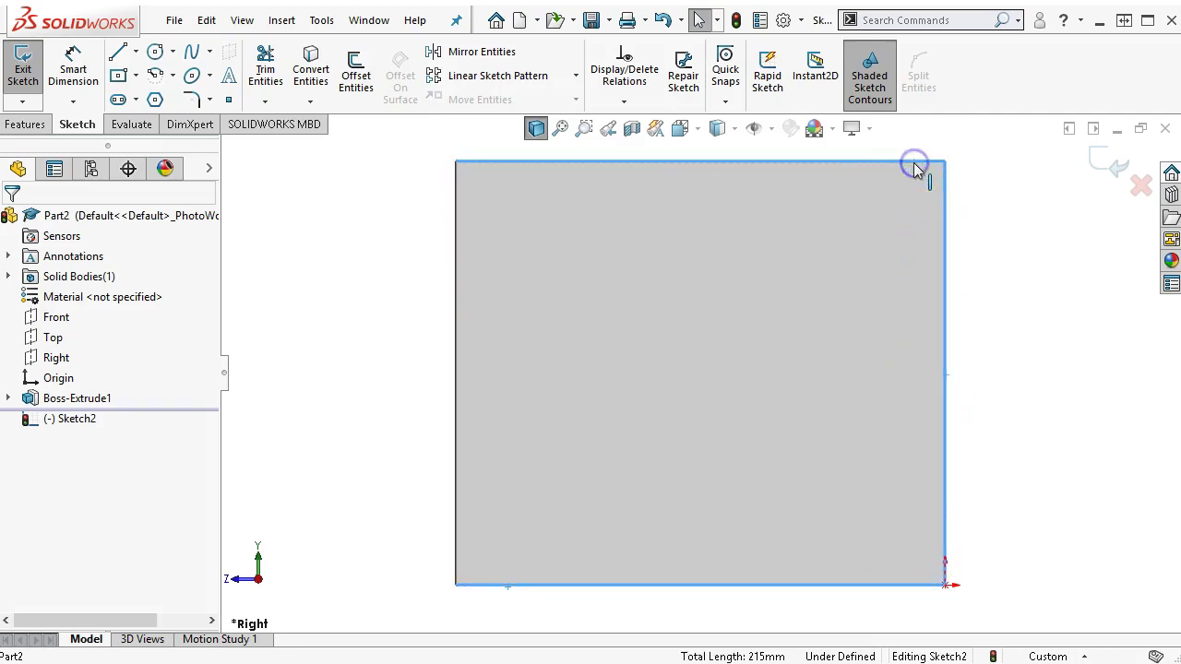
pyautogui.click(313, 60)
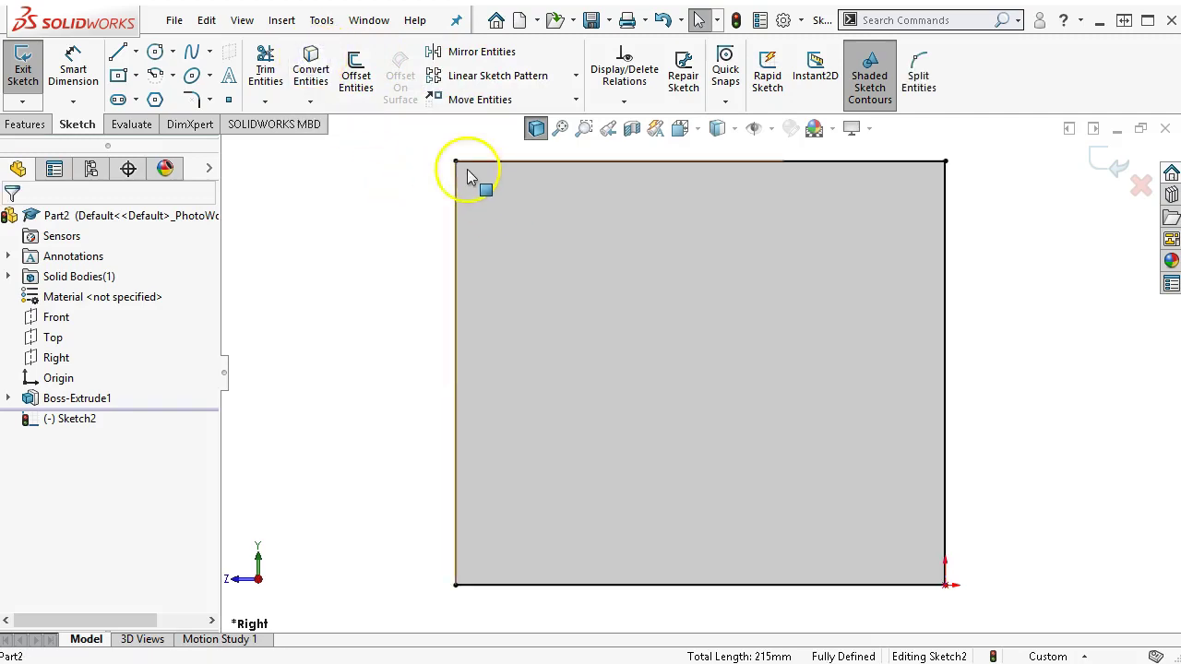
pyautogui.moveTo(453, 163); pyautogui.dragTo(796, 183)
pyautogui.moveTo(455, 585); pyautogui.dragTo(603, 558)
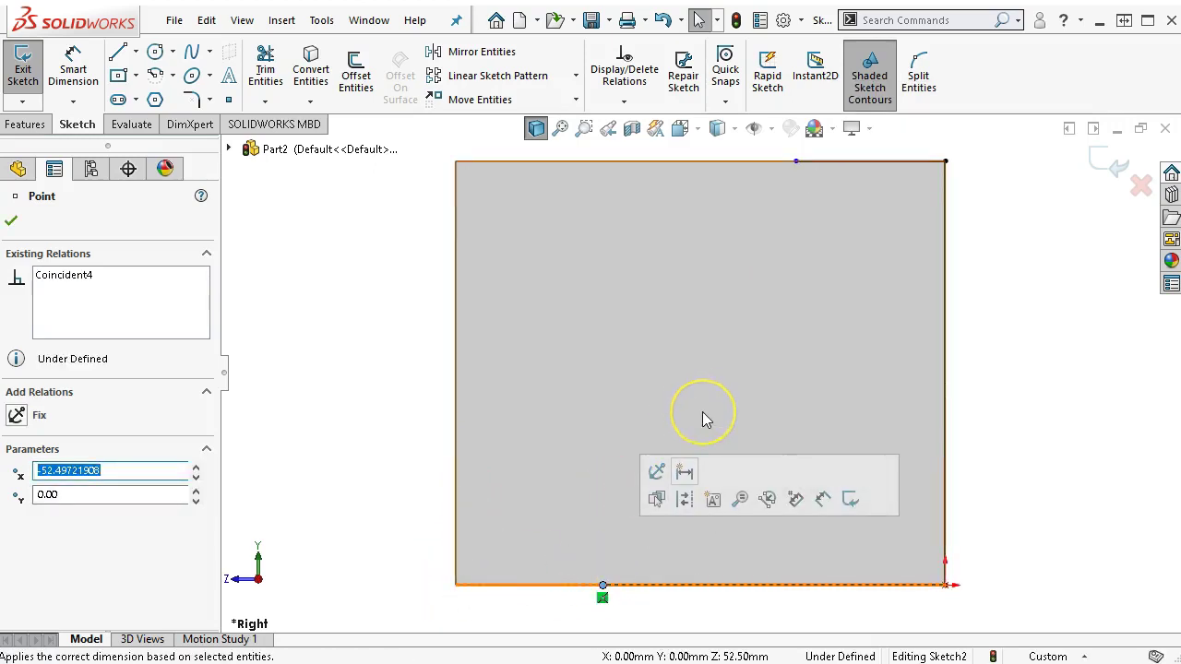
# Draw a circle near the face centre and give it a 30 mm diameter.
pyautogui.click(154, 51)
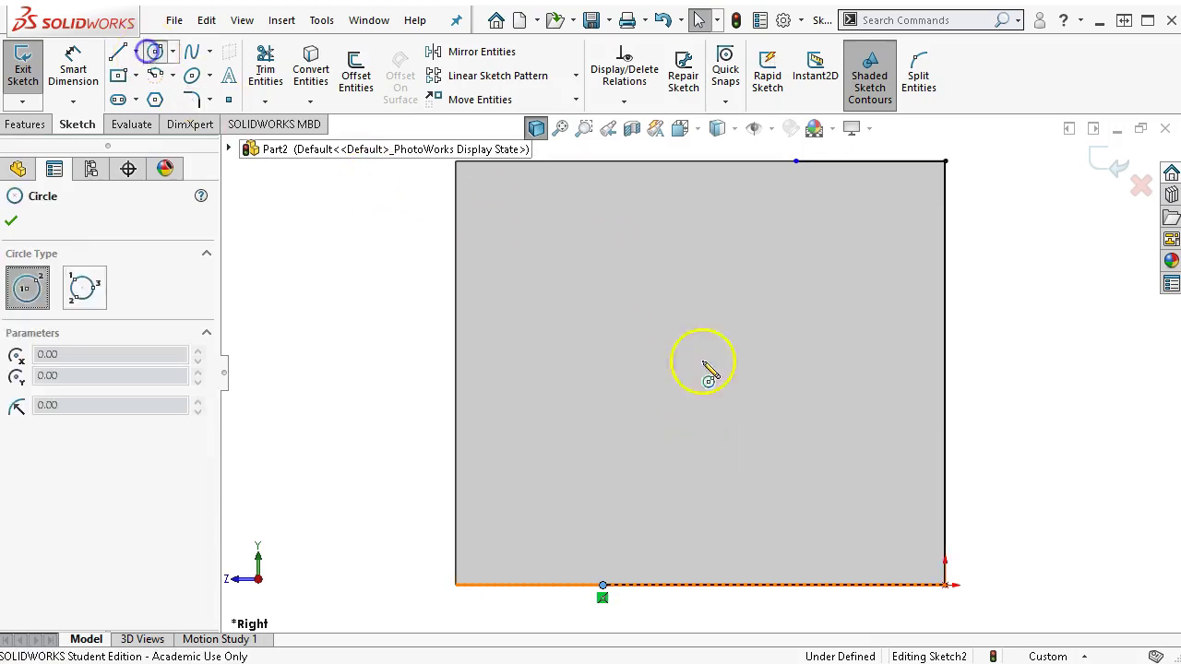
pyautogui.moveTo(696, 382); pyautogui.dragTo(752, 445)
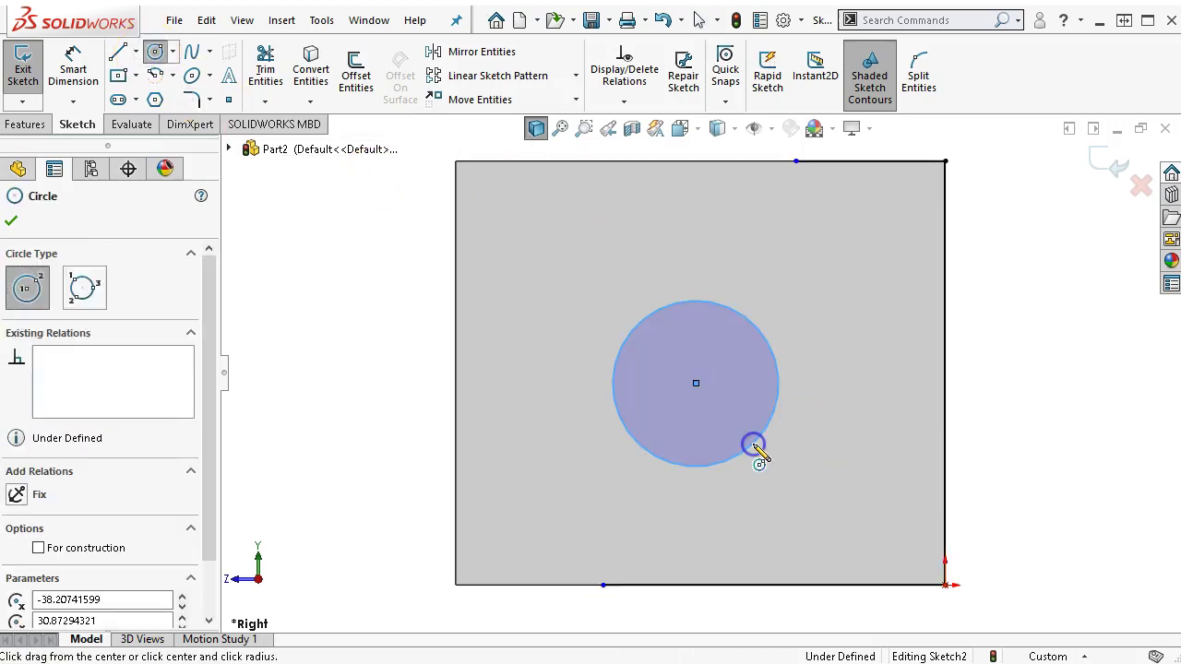
pyautogui.rightClick(856, 358)
pyautogui.click(1035, 331)
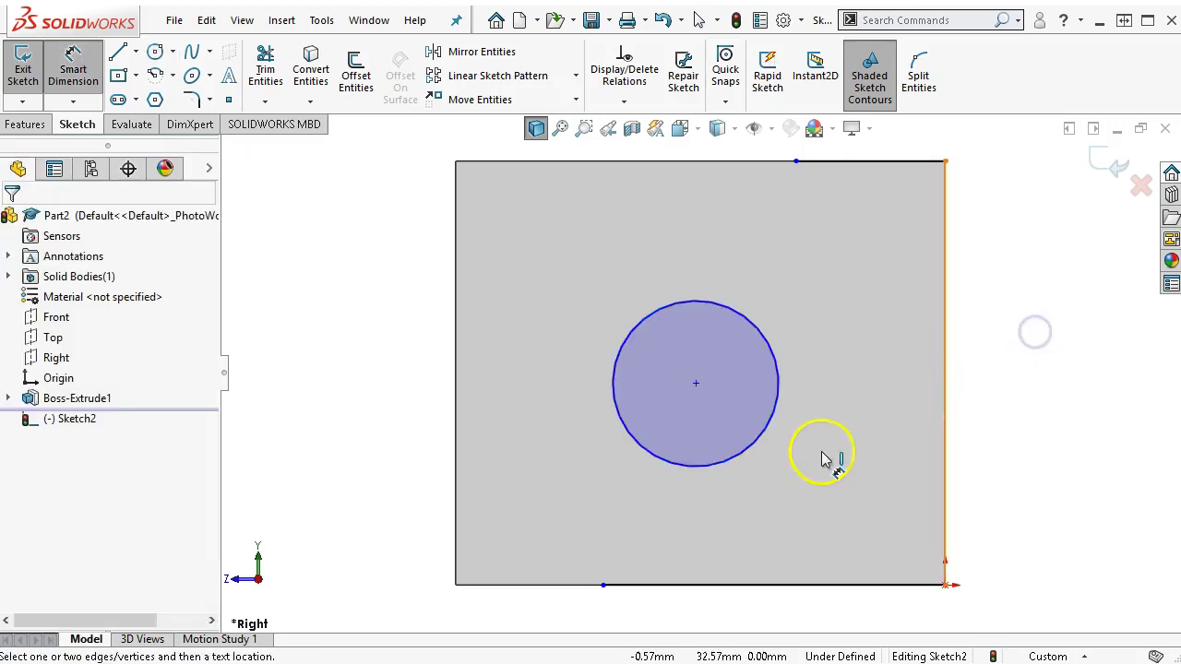
pyautogui.click(706, 467)
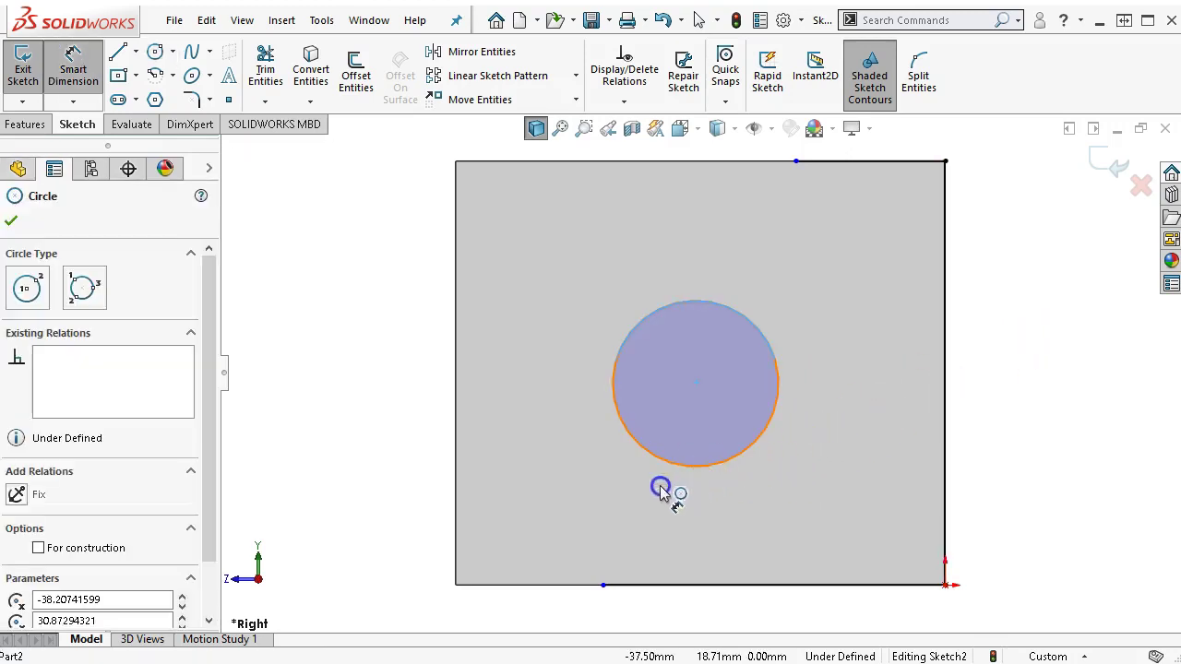
pyautogui.click(340, 498)
pyautogui.write('3')
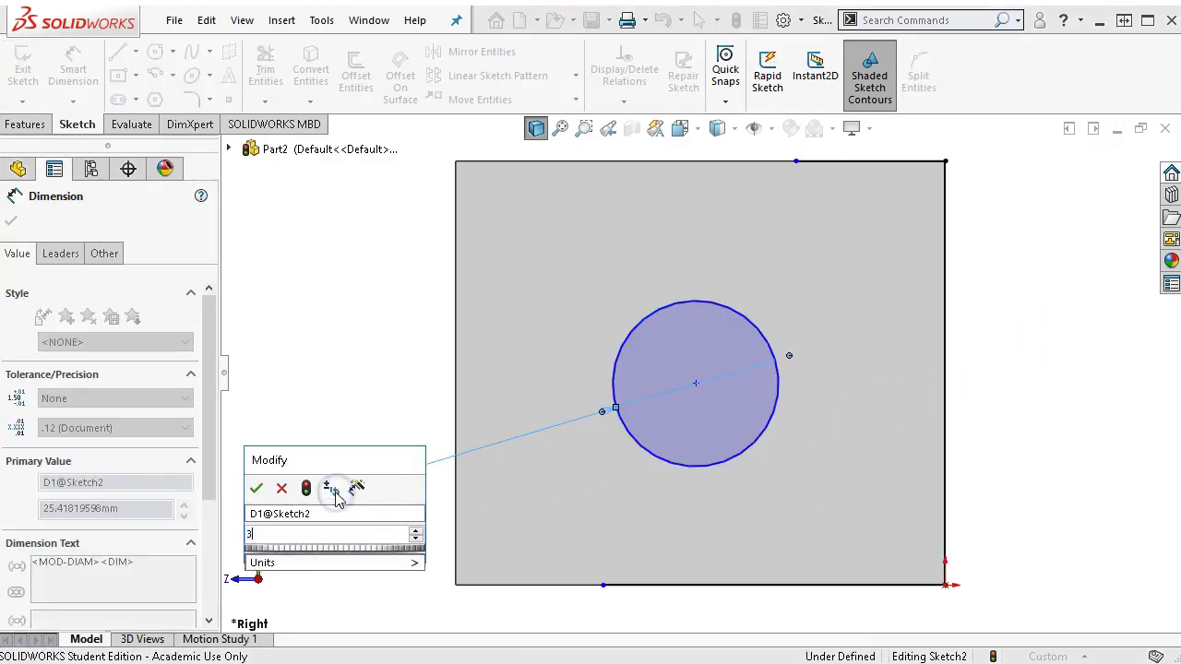
pyautogui.write('0')
pyautogui.press('Return')
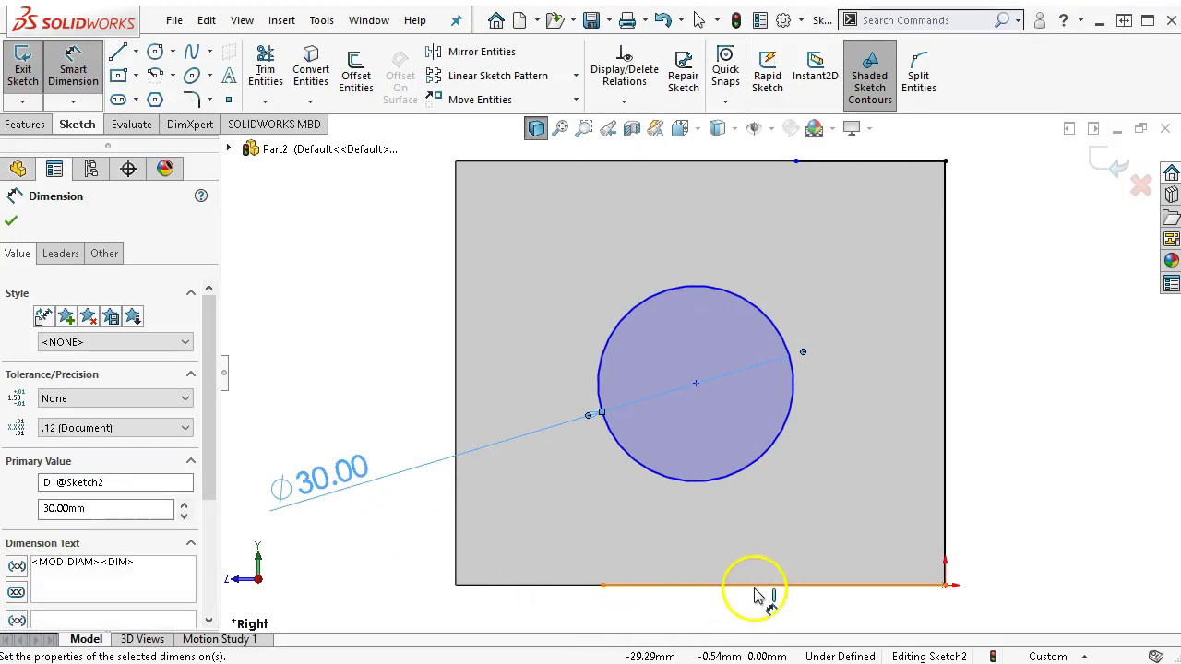
# Dimension the circle centre 30 mm above the bottom edge.
pyautogui.click(757, 585)
pyautogui.click(746, 487)
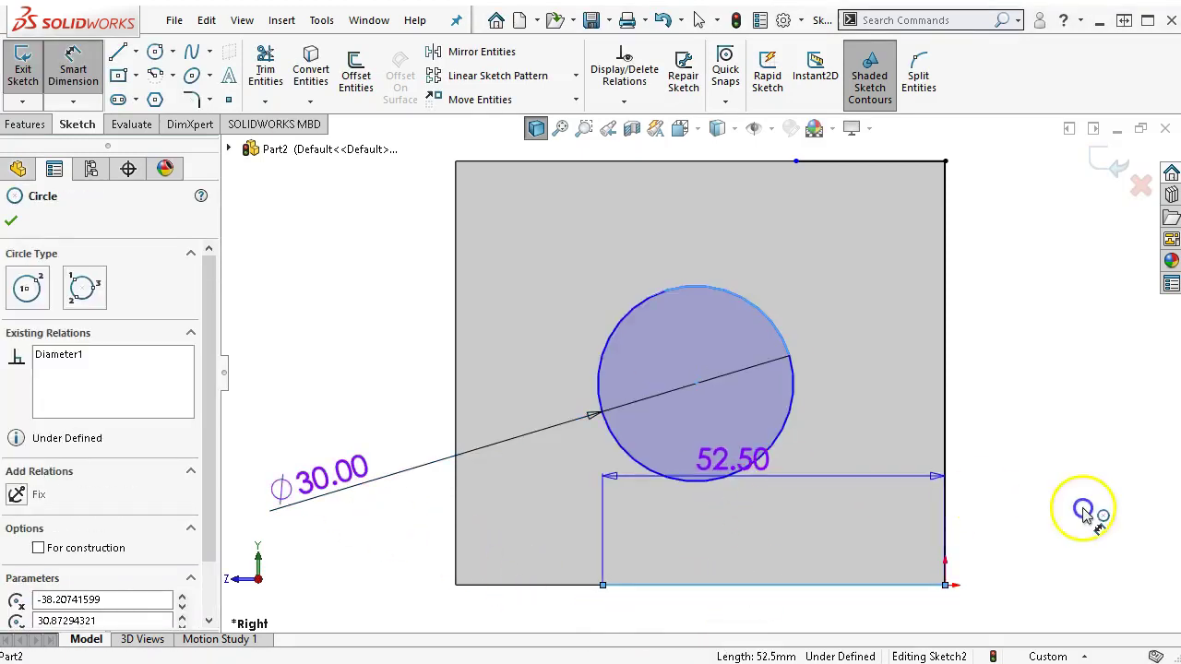
pyautogui.click(1084, 512)
pyautogui.write('30')
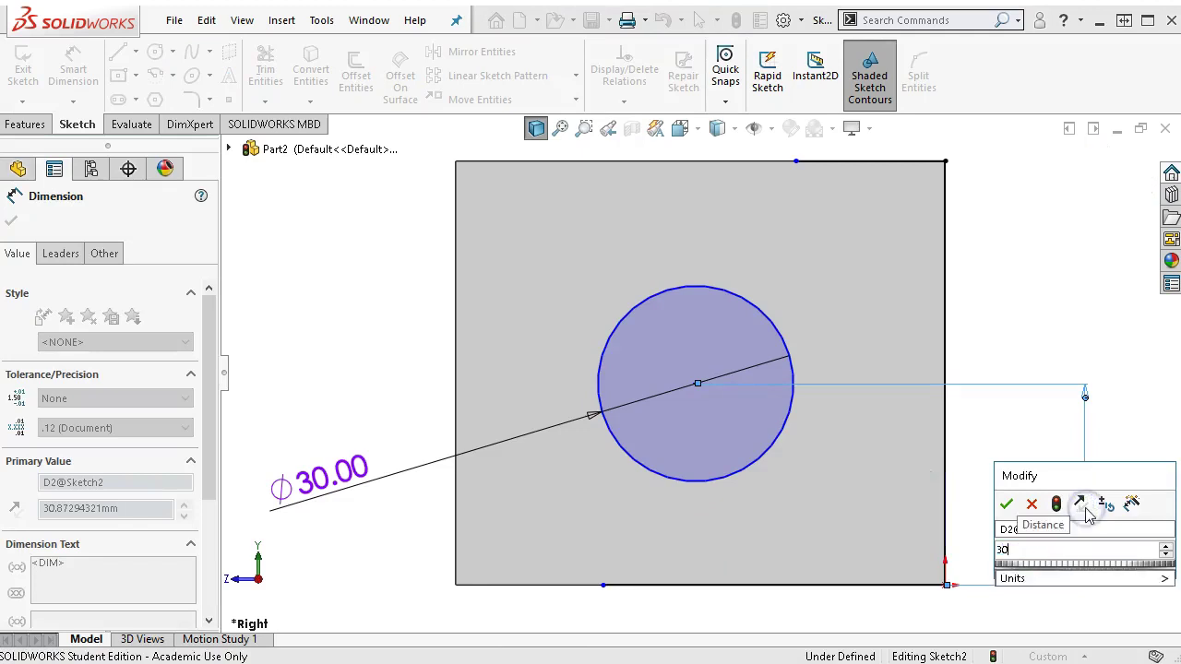
pyautogui.press('Return')
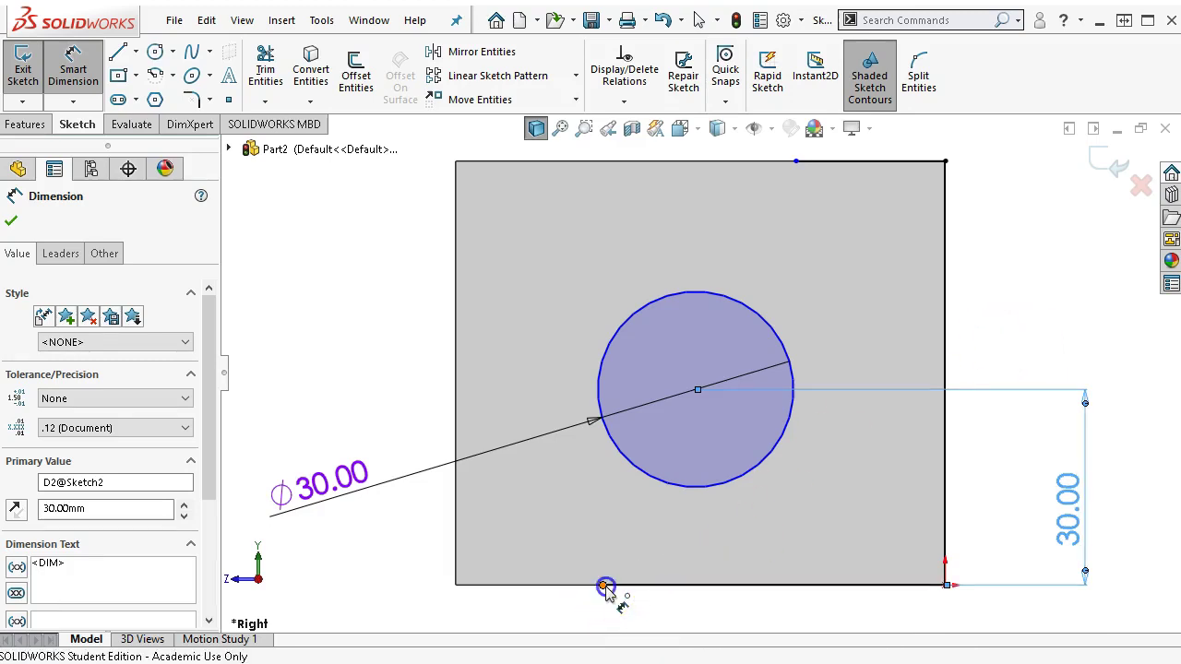
# Set a 20 mm horizontal offset from the bottom-edge point to the circle.
pyautogui.click(603, 585)
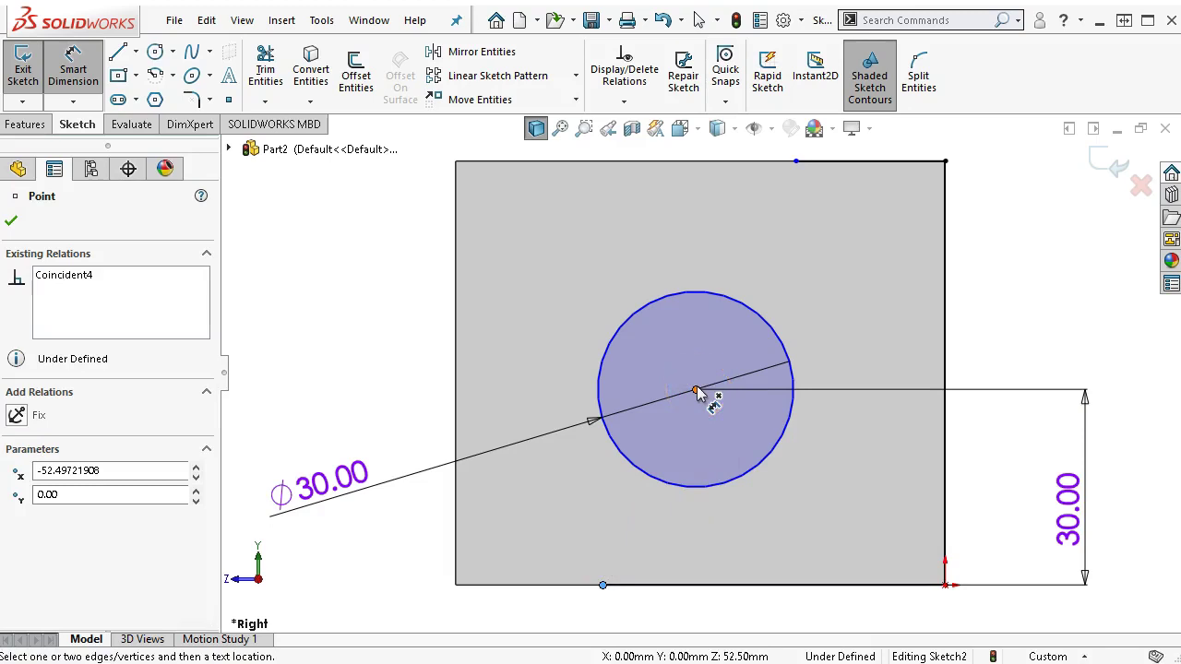
pyautogui.click(687, 489)
pyautogui.click(659, 627)
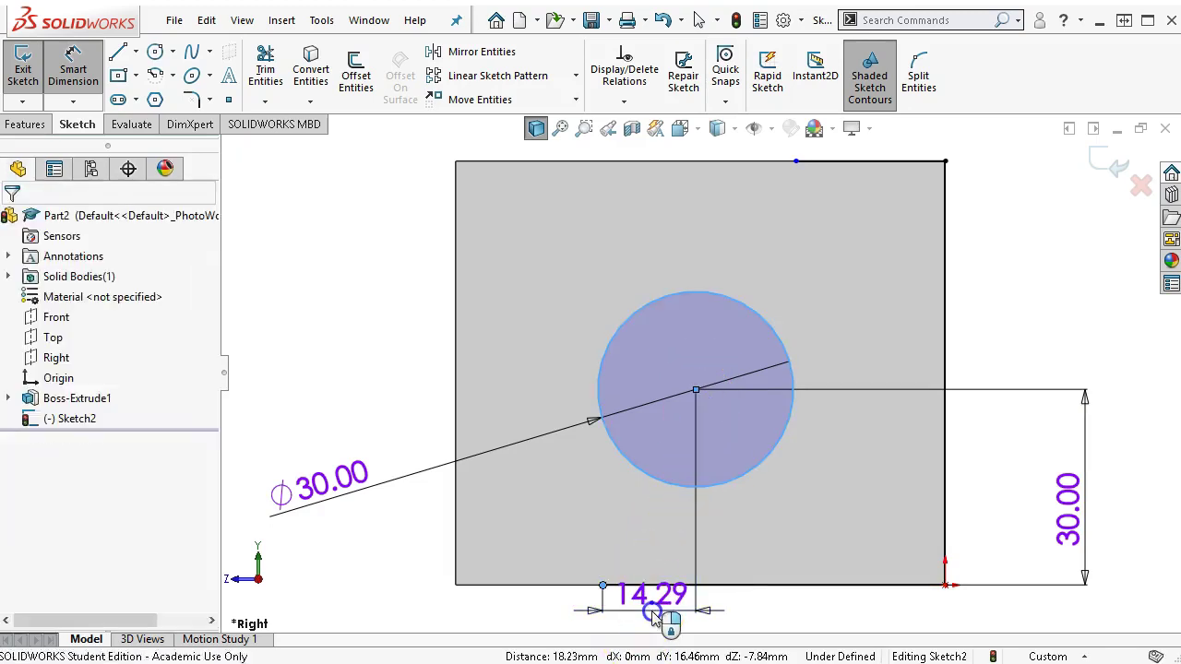
pyautogui.write('20')
pyautogui.press('Return')
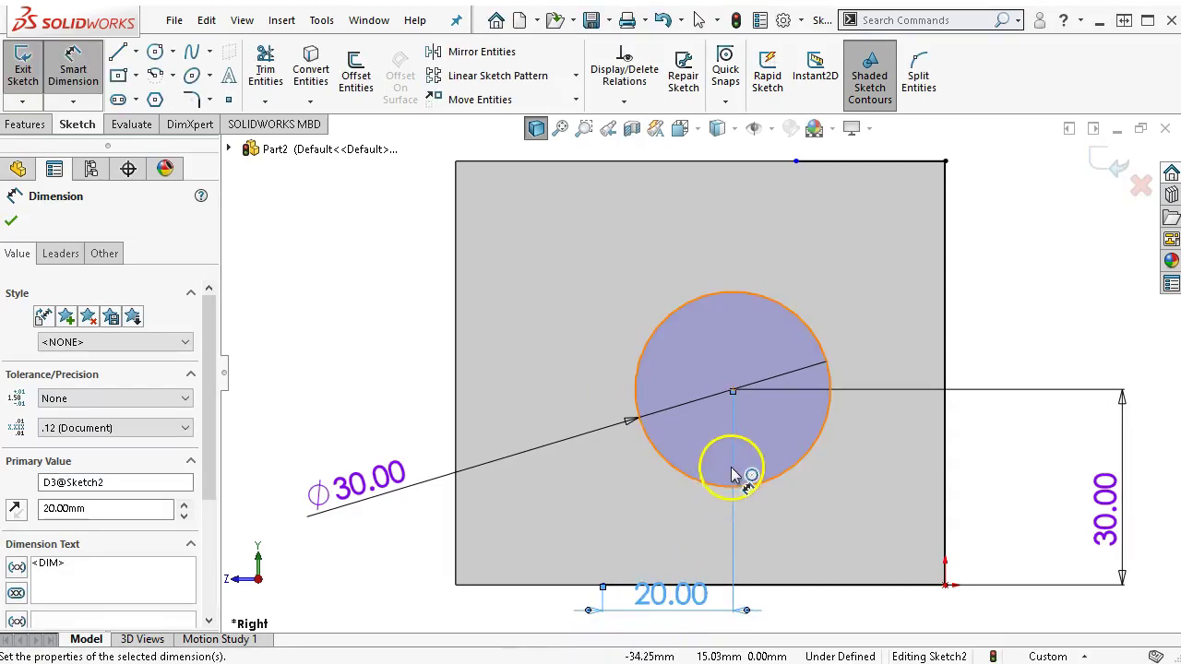
pyautogui.press('f')
pyautogui.rightClick(955, 262)
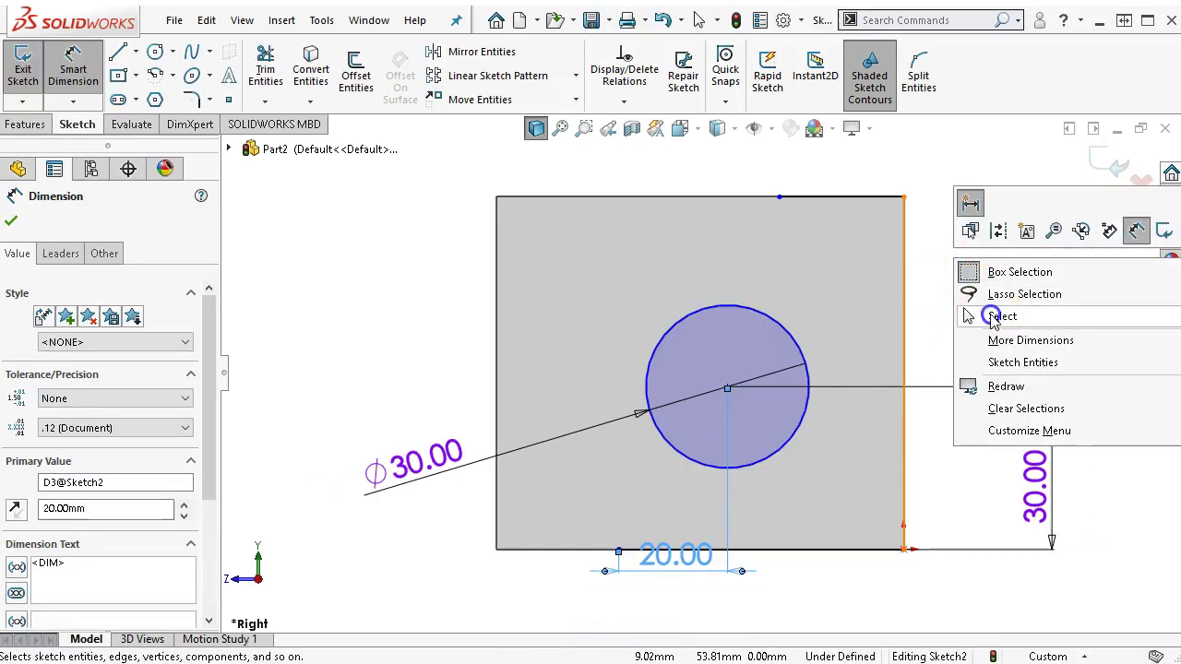
pyautogui.click(992, 316)
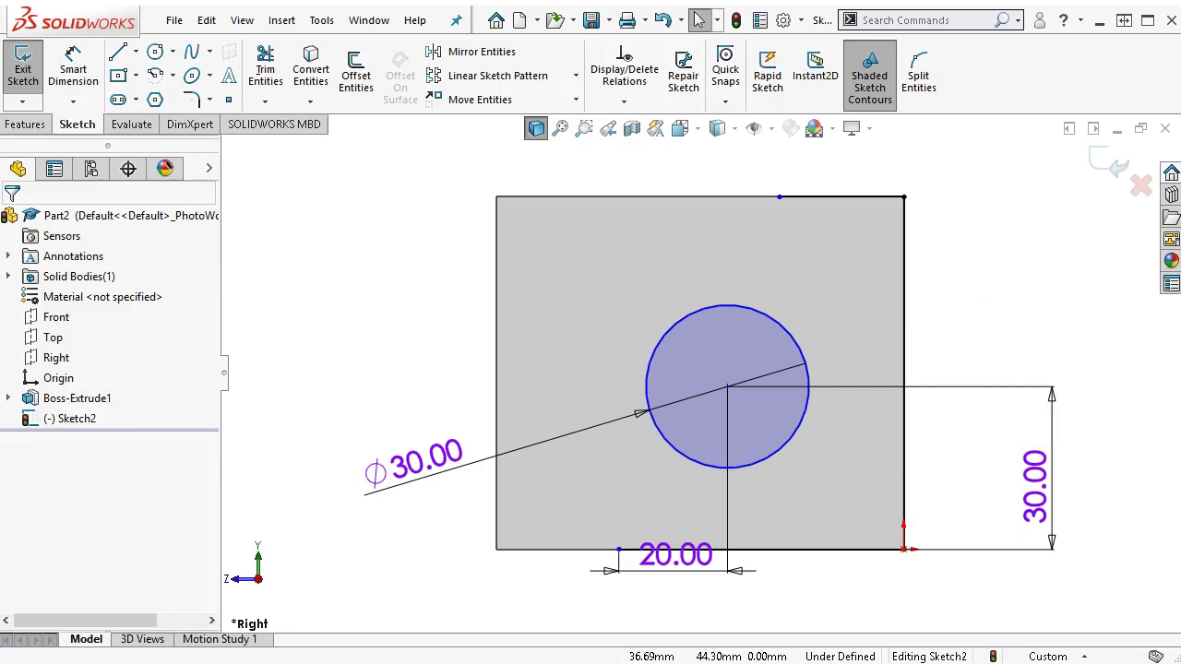
# Draw a slanted line from the block's bottom edge to its top edge.
pyautogui.click(122, 53)
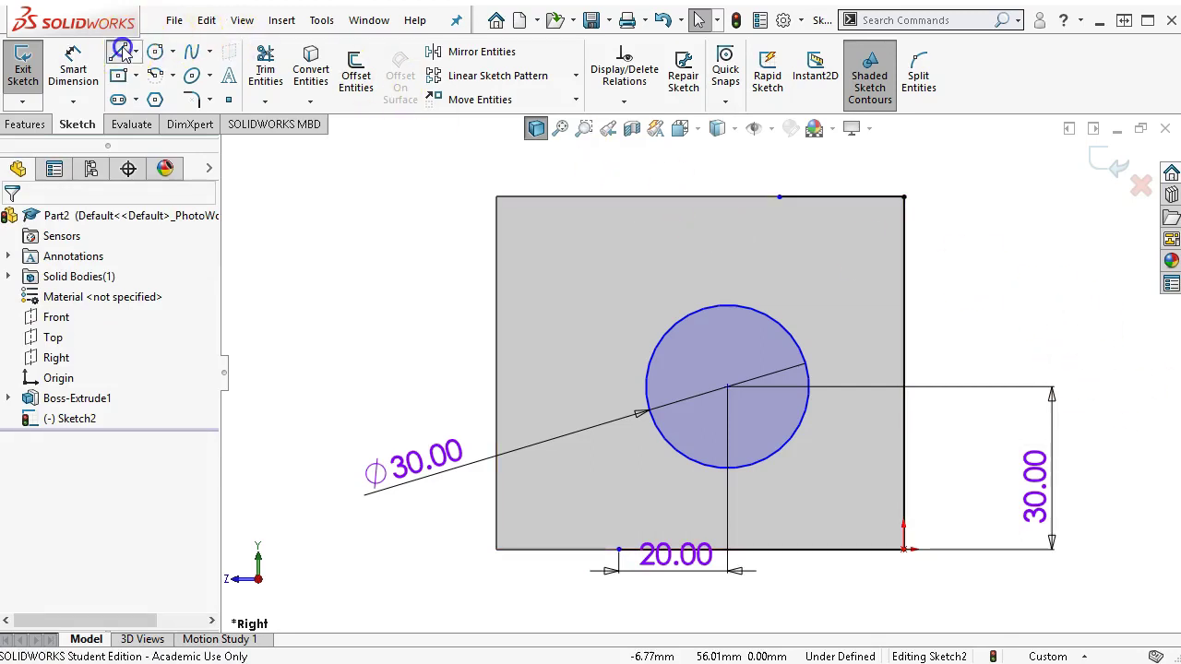
pyautogui.click(618, 550)
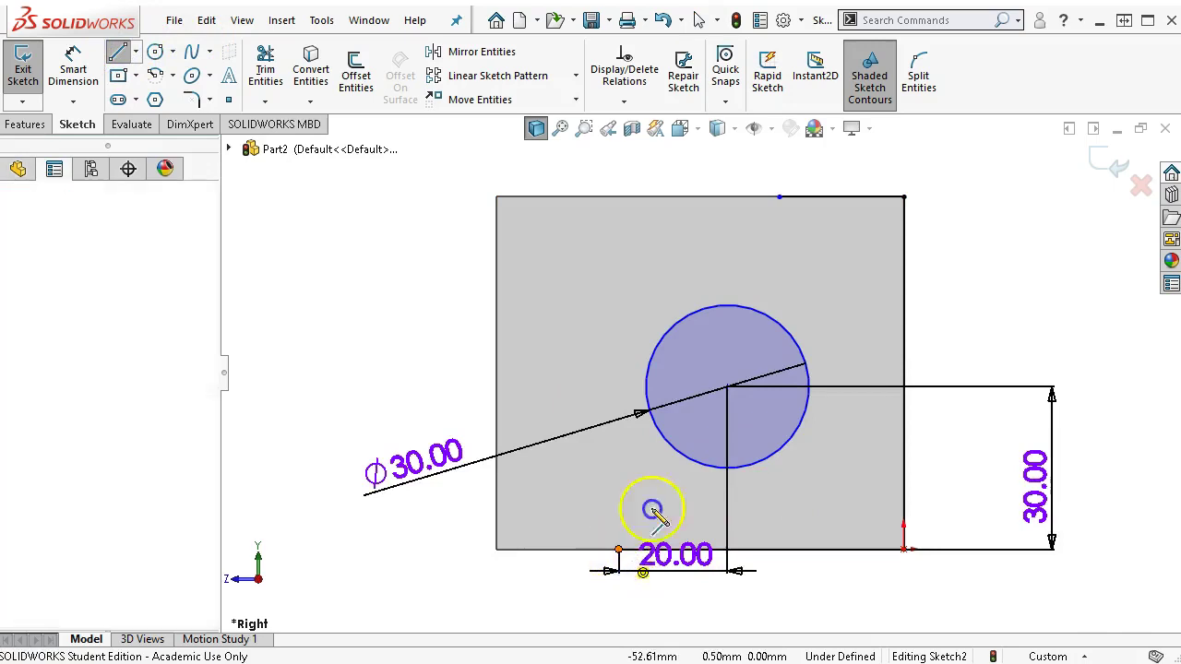
pyautogui.click(781, 198)
pyautogui.rightClick(917, 215)
pyautogui.click(971, 242)
# Make the slanted line coincident with the circle's centre point.
pyautogui.click(720, 401)
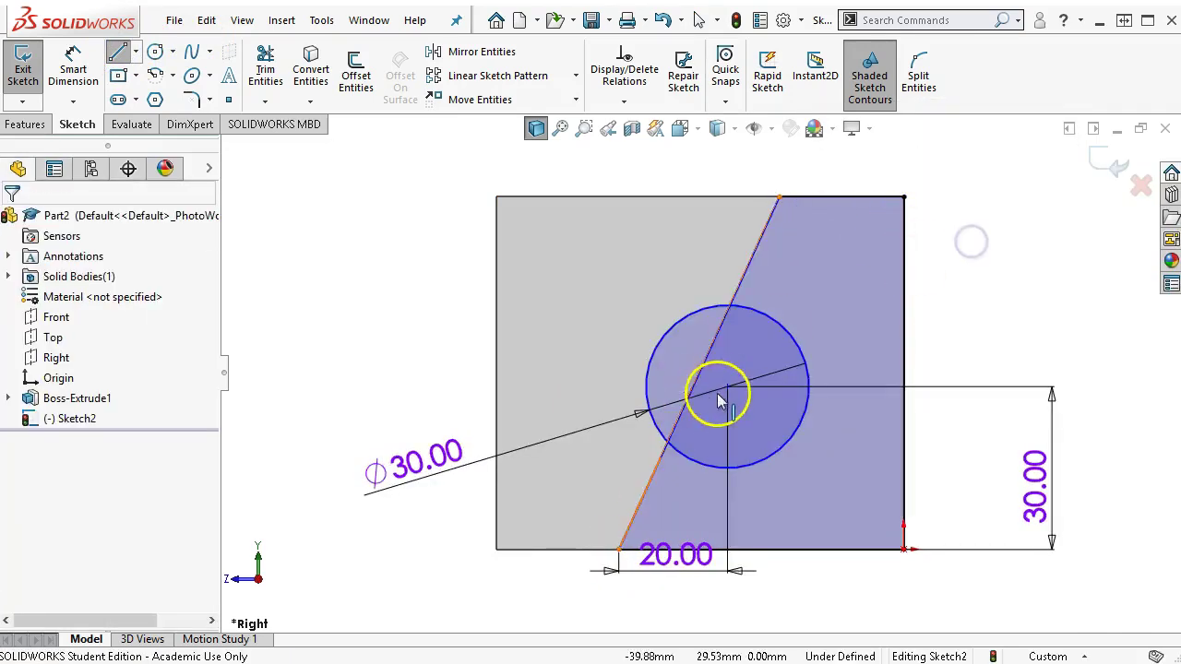
pyautogui.click(705, 364)
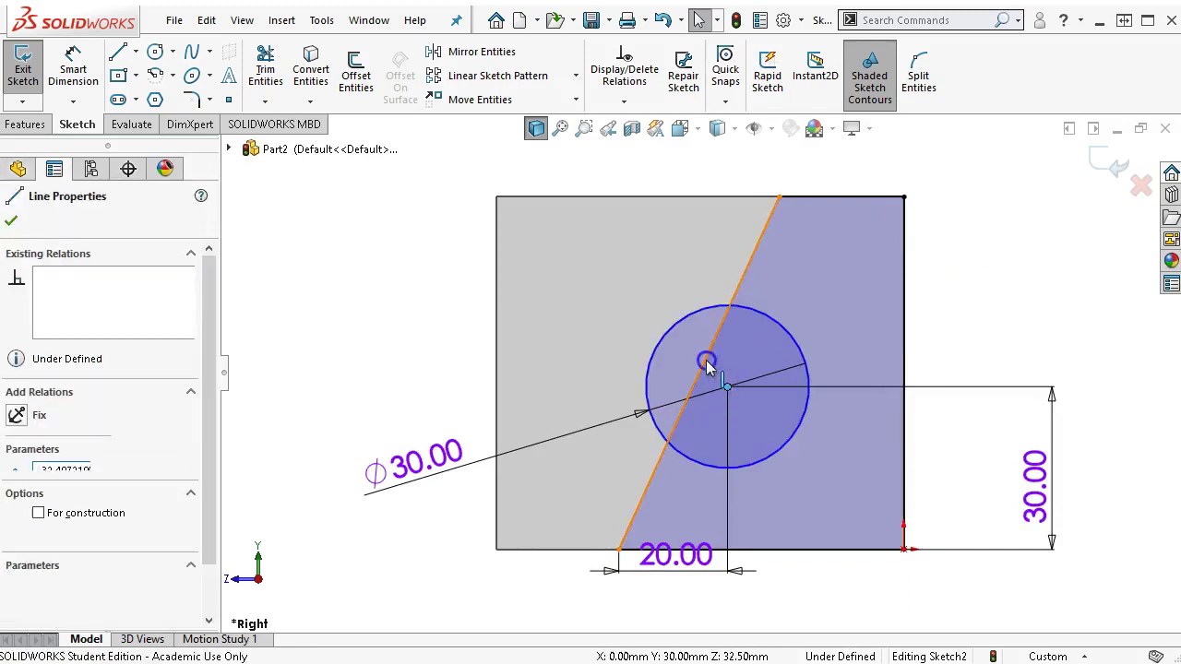
pyautogui.keyDown('ctrl'); pyautogui.click(706, 364); pyautogui.keyUp('ctrl')
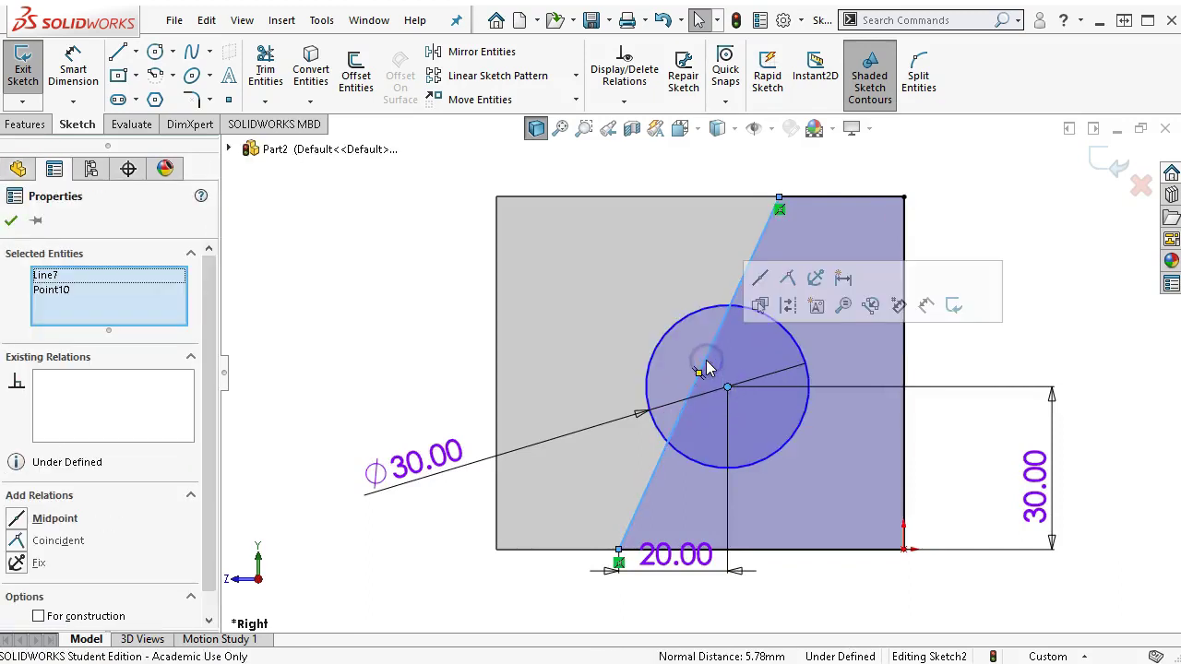
pyautogui.click(787, 279)
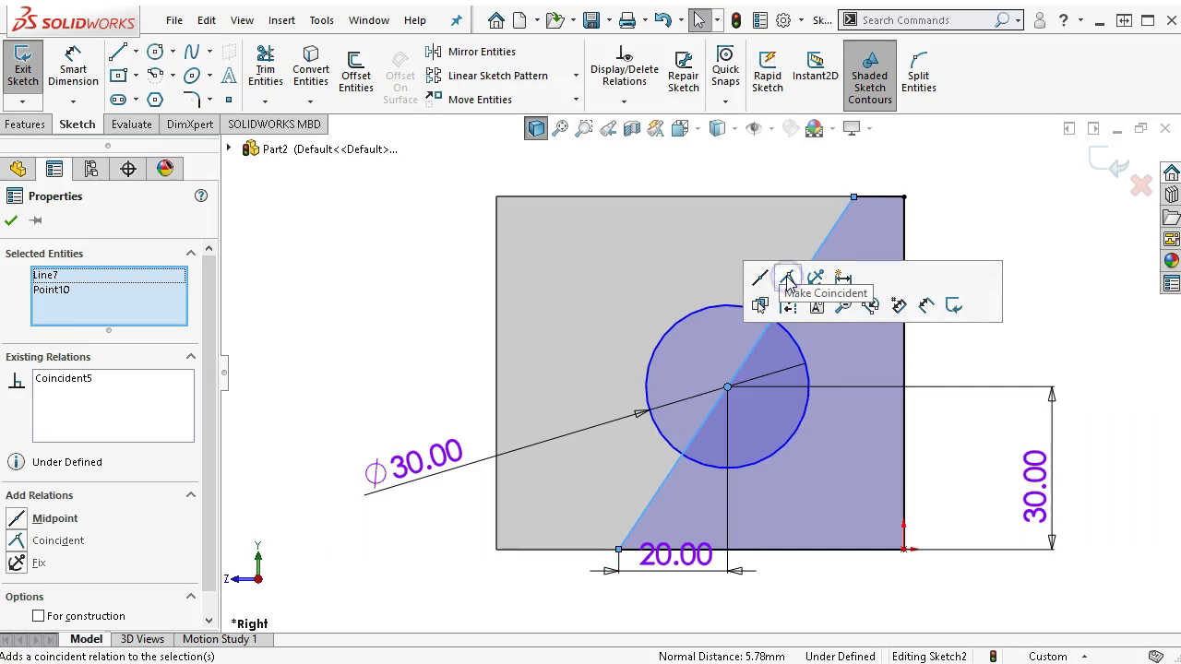
pyautogui.click(1010, 217)
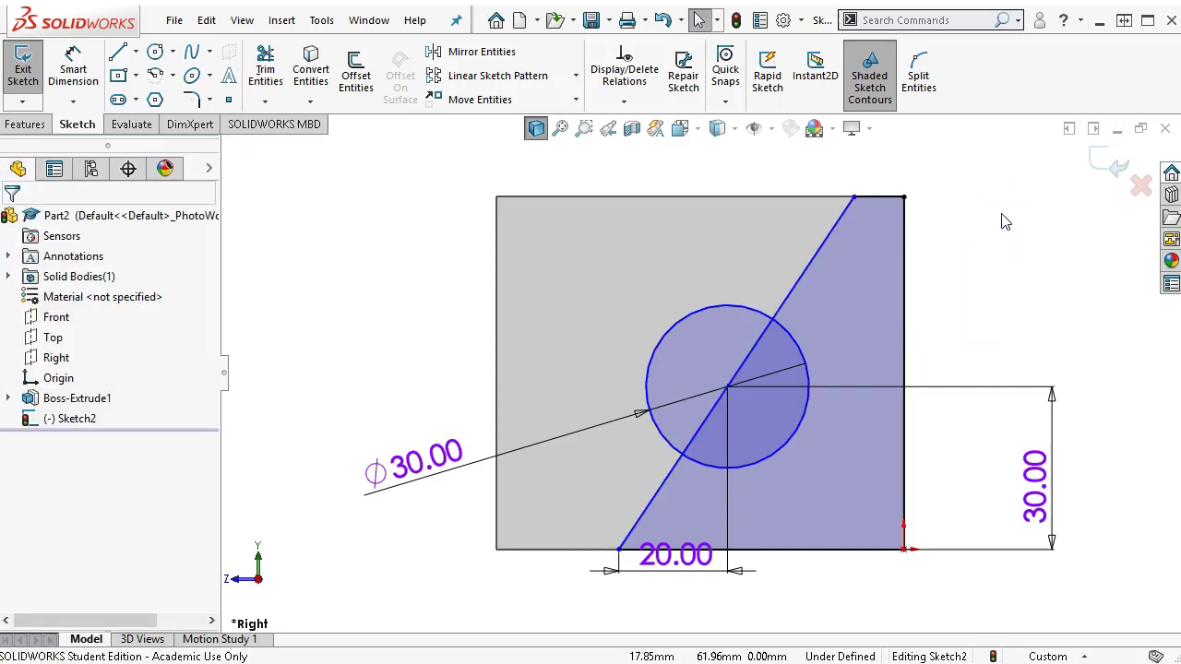
# Dimension the top-edge gap beside the line to 10 mm.
pyautogui.click(73, 69)
pyautogui.click(883, 198)
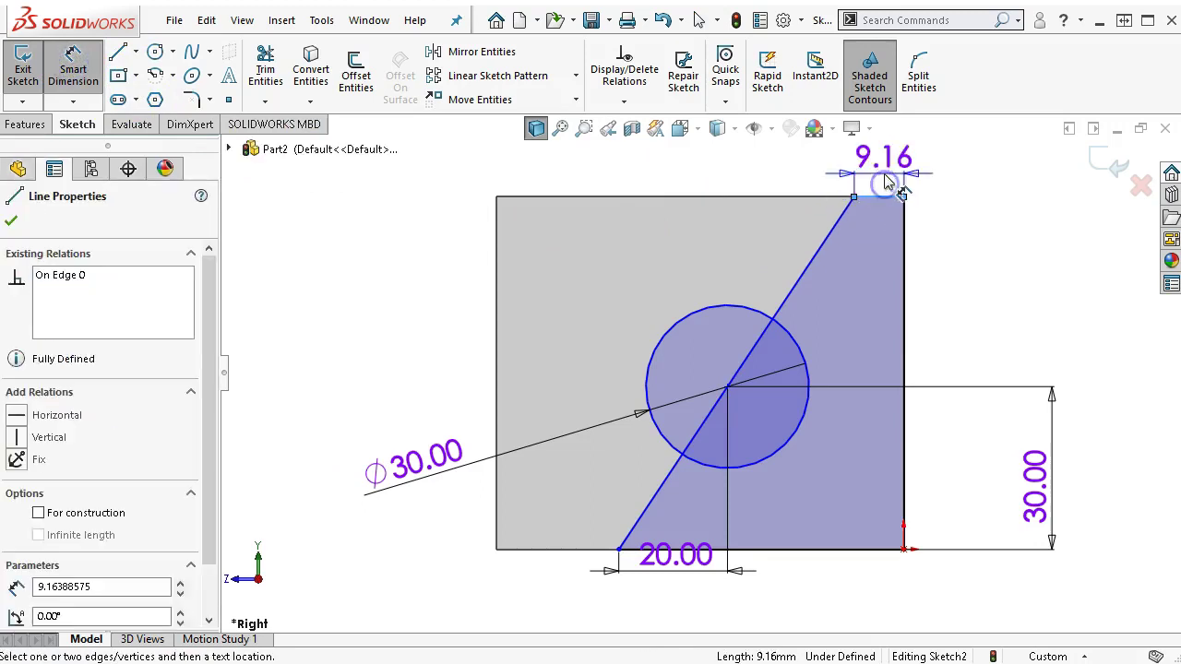
pyautogui.click(886, 178)
pyautogui.write('10')
pyautogui.press('Return')
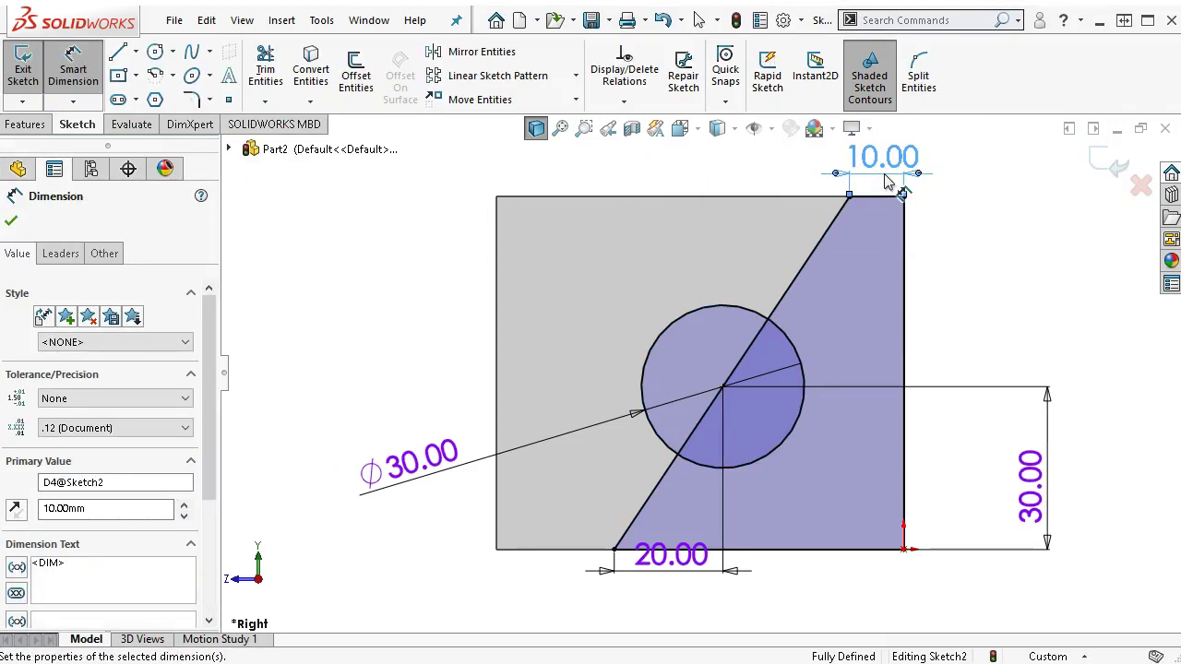
pyautogui.rightClick(951, 275)
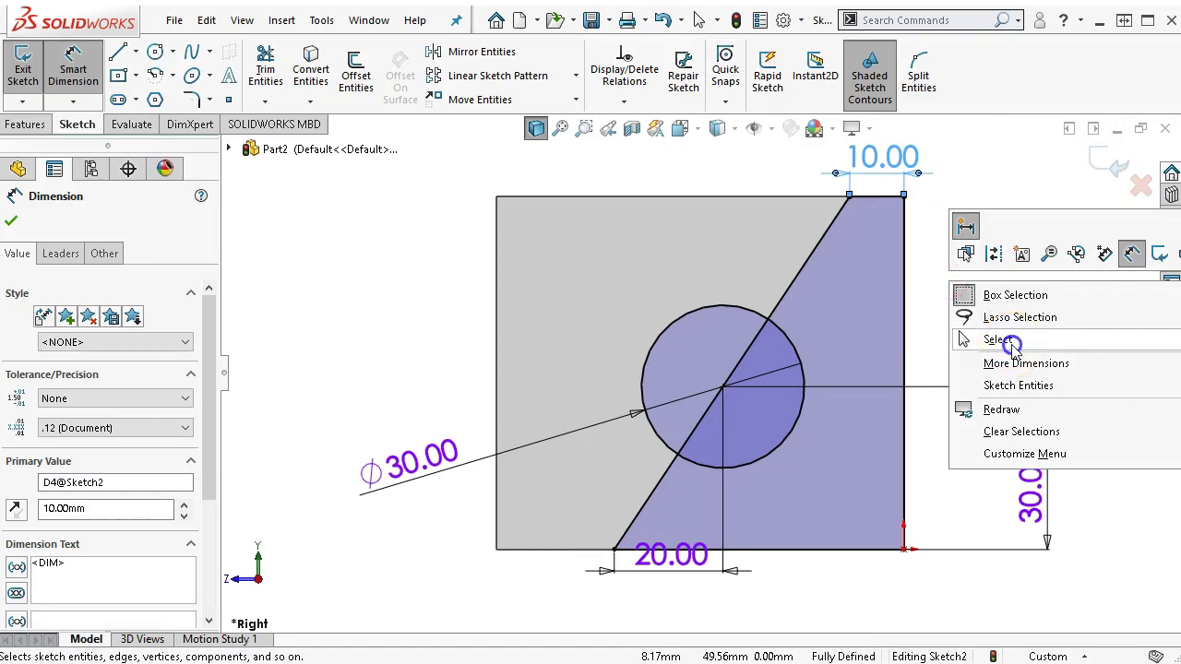
pyautogui.click(983, 334)
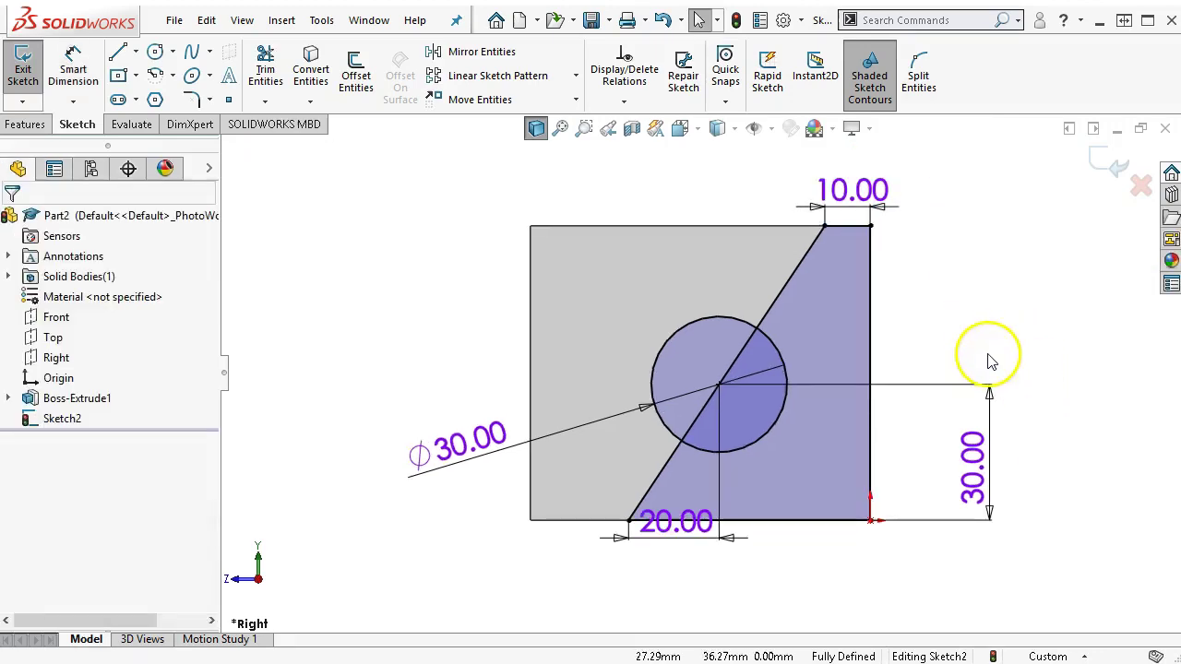
pyautogui.moveTo(917, 245); pyautogui.dragTo(957, 354, button='middle')
pyautogui.scroll(-2, 743, 464)
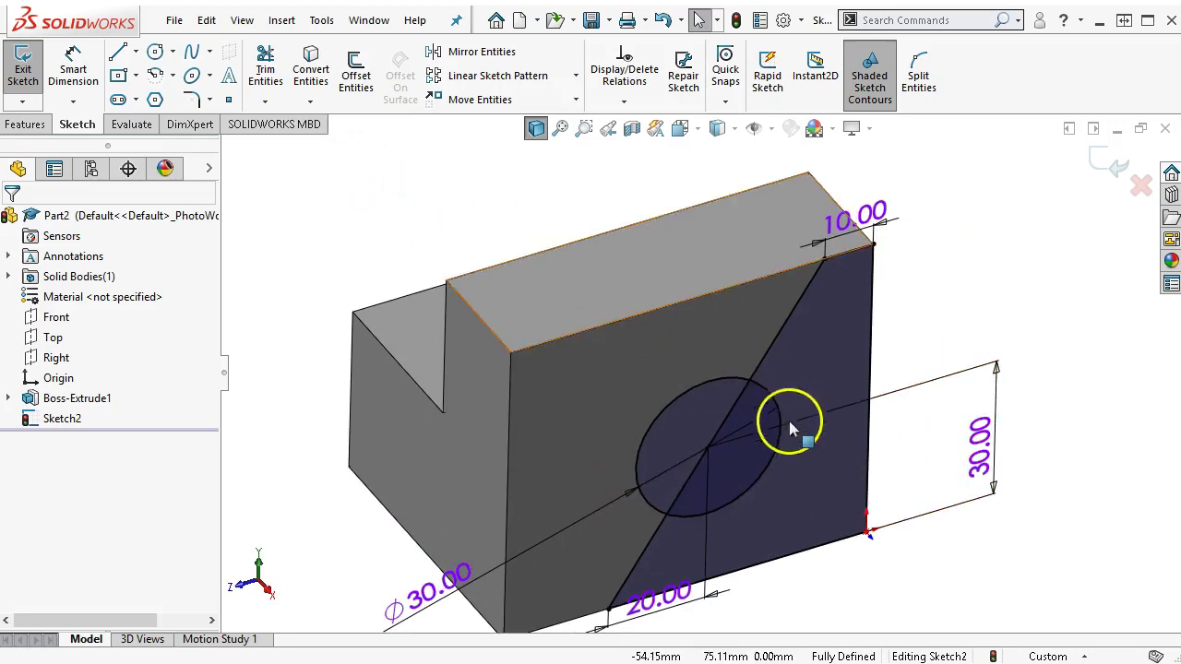
# Trim to closest the line segment inside the circle and the circle's right arc.
pyautogui.click(264, 70)
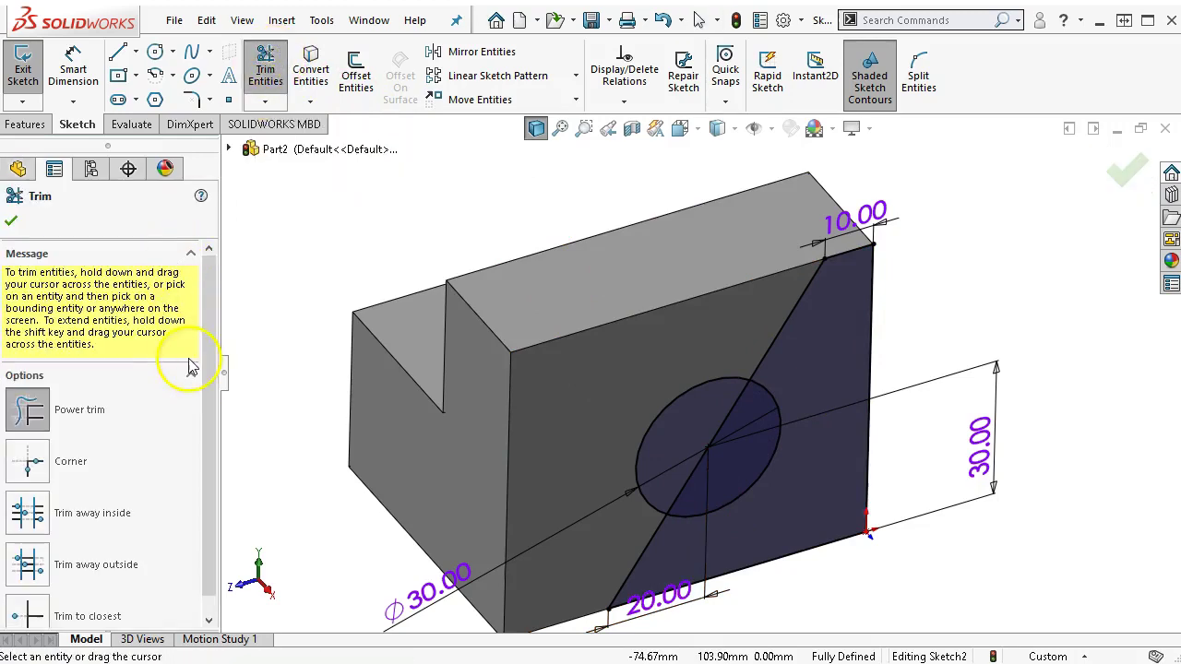
pyautogui.scroll(-1, 205, 377)
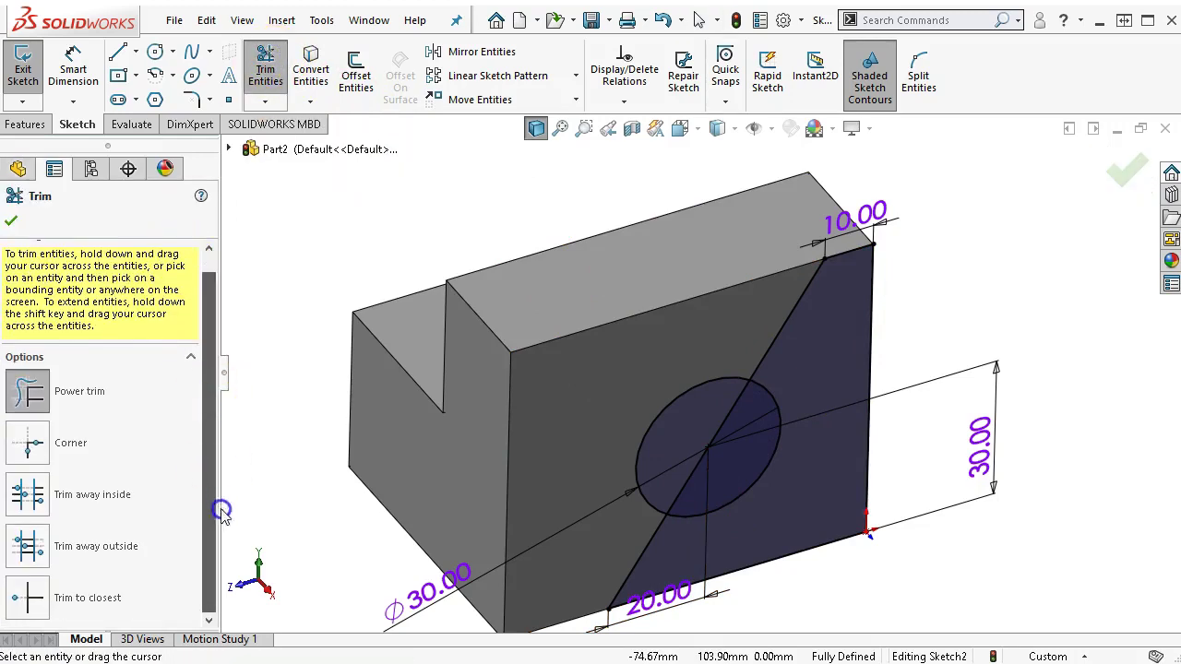
pyautogui.click(28, 596)
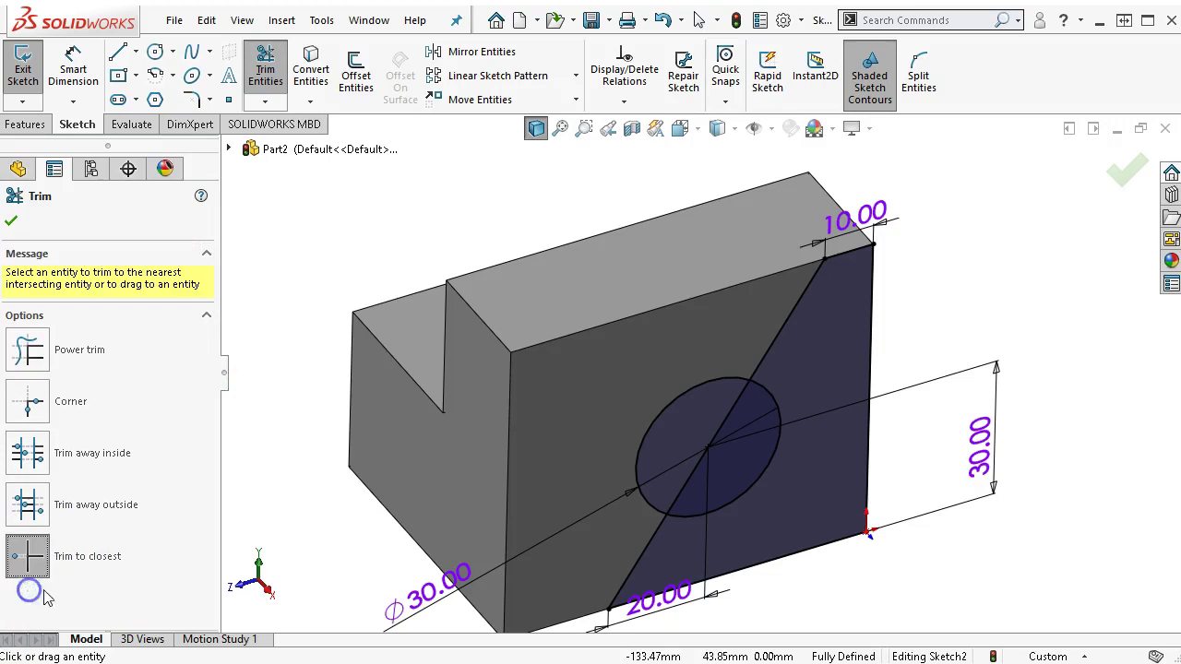
pyautogui.click(727, 424)
pyautogui.click(770, 472)
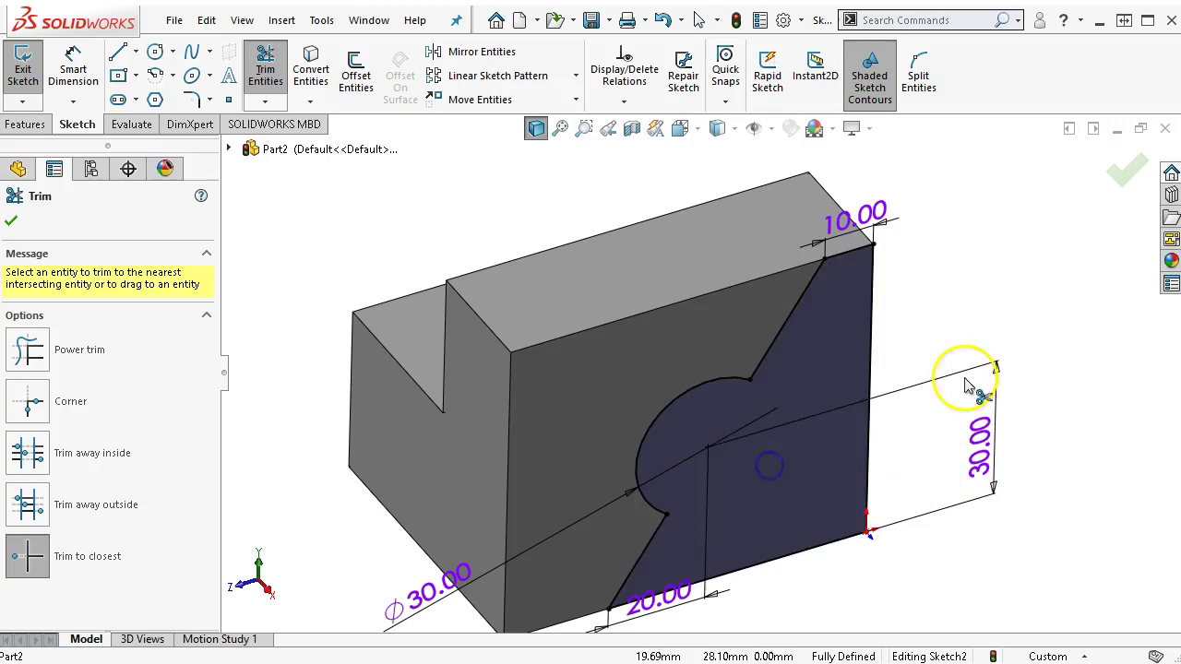
pyautogui.moveTo(977, 377)
pyautogui.mouseDown(button='middle')
pyautogui.moveTo(964, 334)
pyautogui.moveTo(969, 248)
pyautogui.moveTo(986, 256)
pyautogui.moveTo(968, 279)
pyautogui.mouseUp(button='middle')
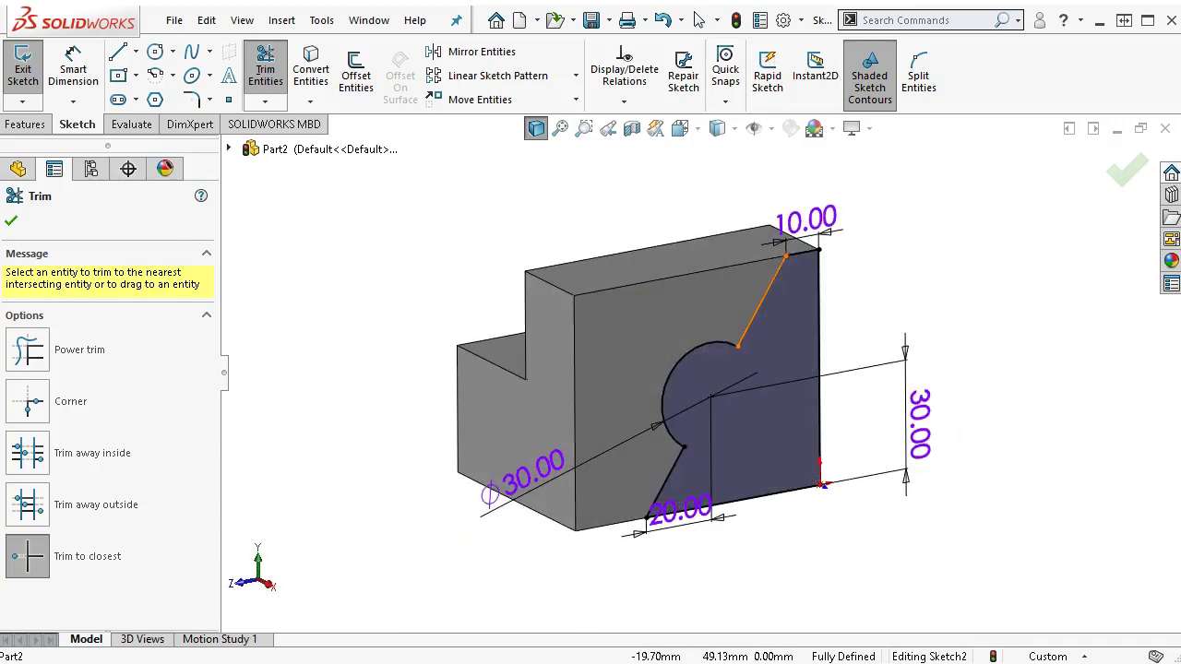
pyautogui.click(10, 222)
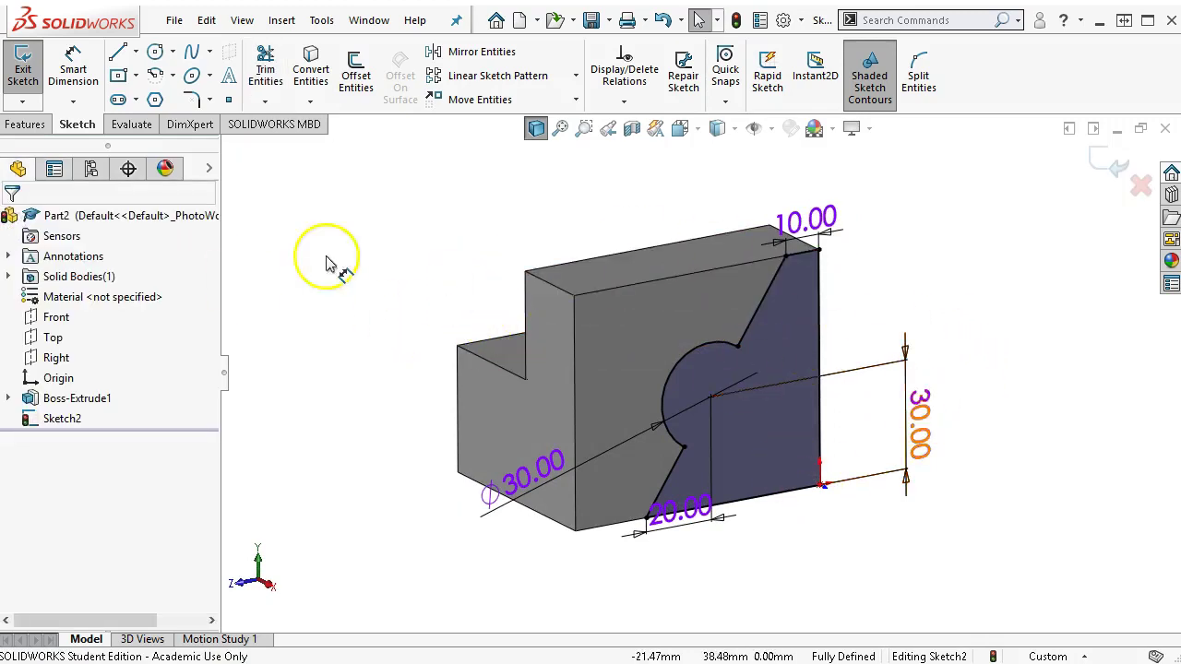
# Extrude the trimmed sketch with an Offset From Surface end condition on the back face.
pyautogui.click(25, 124)
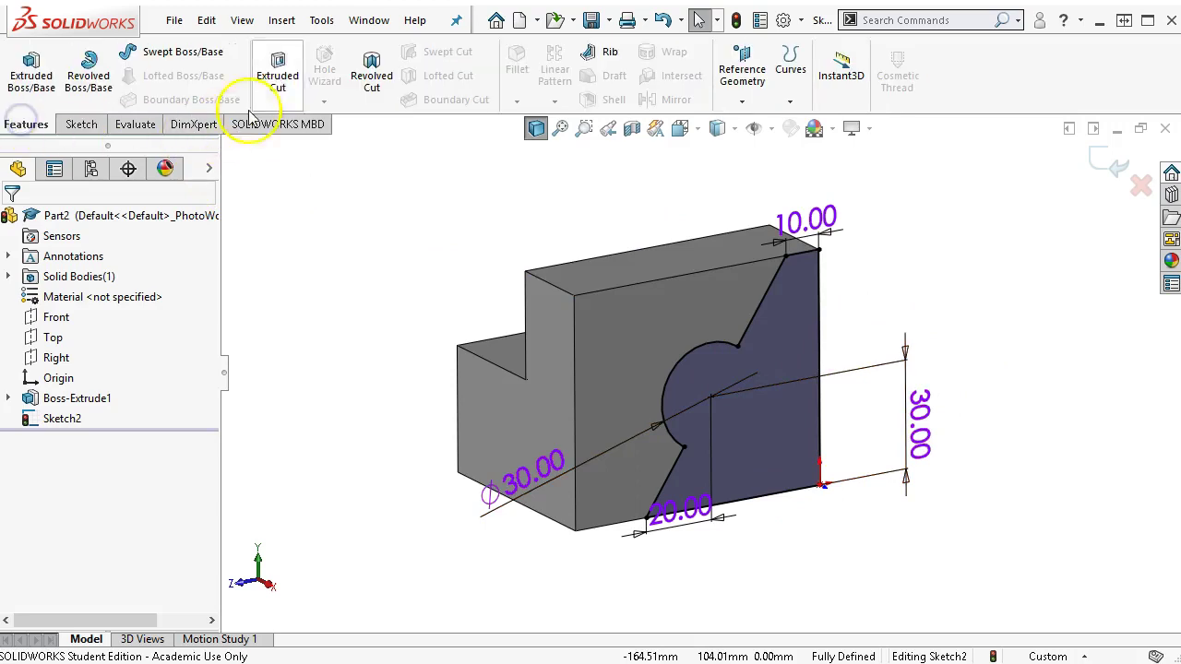
pyautogui.click(30, 76)
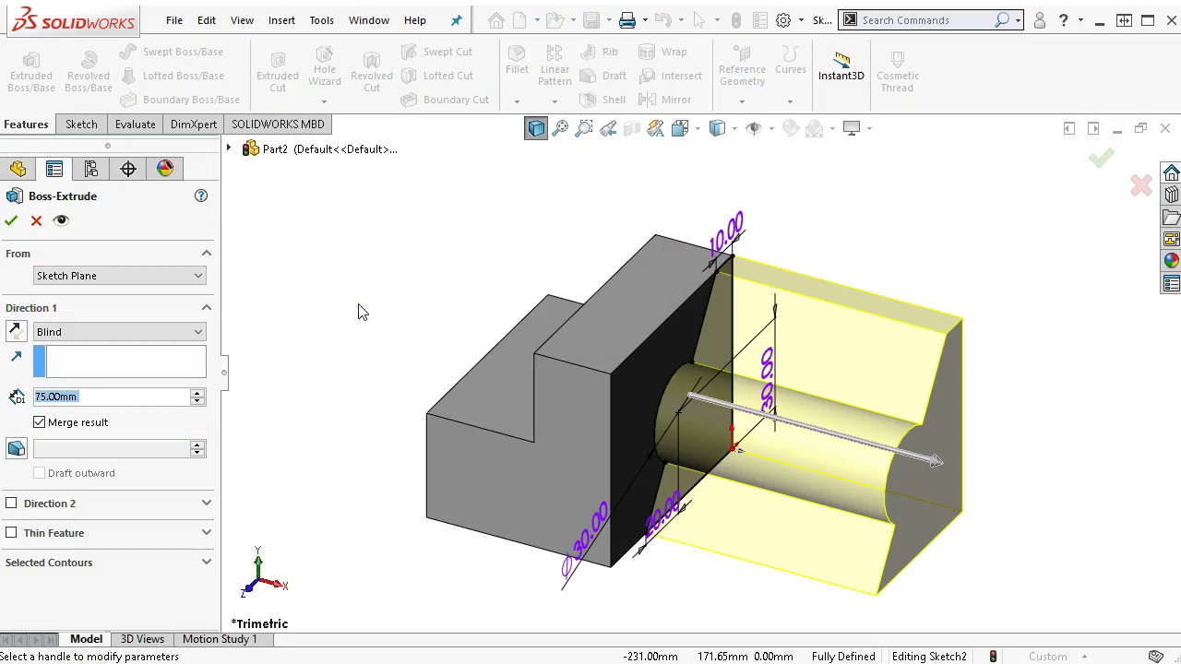
pyautogui.click(280, 289)
pyautogui.click(130, 393)
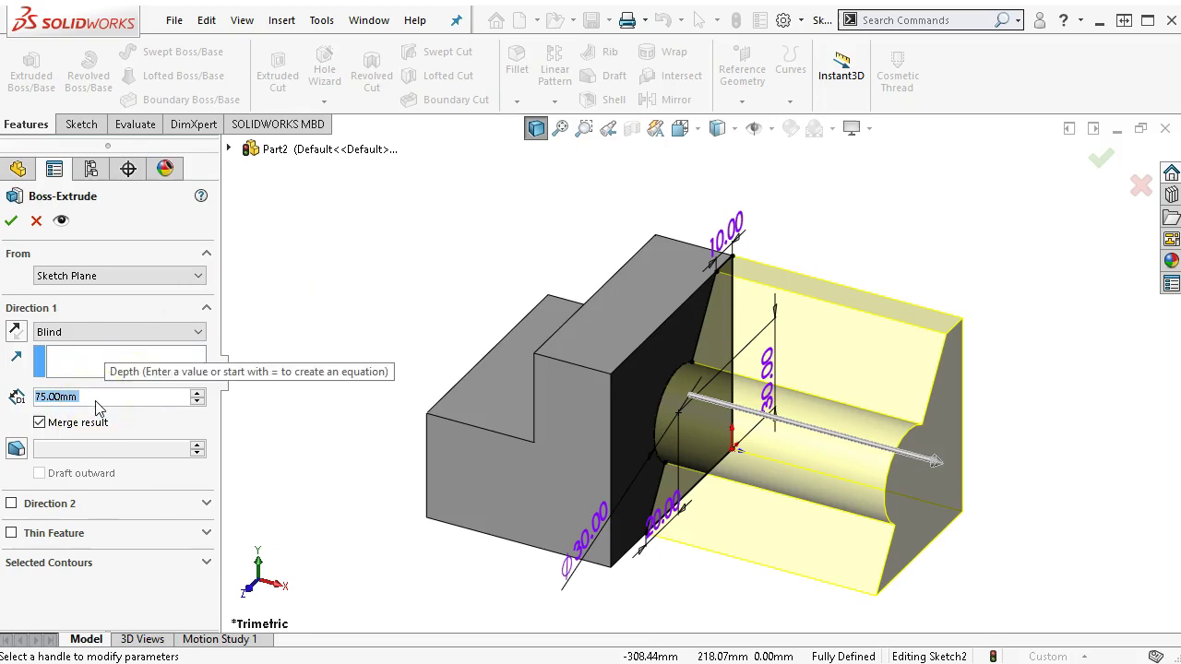
pyautogui.click(80, 333)
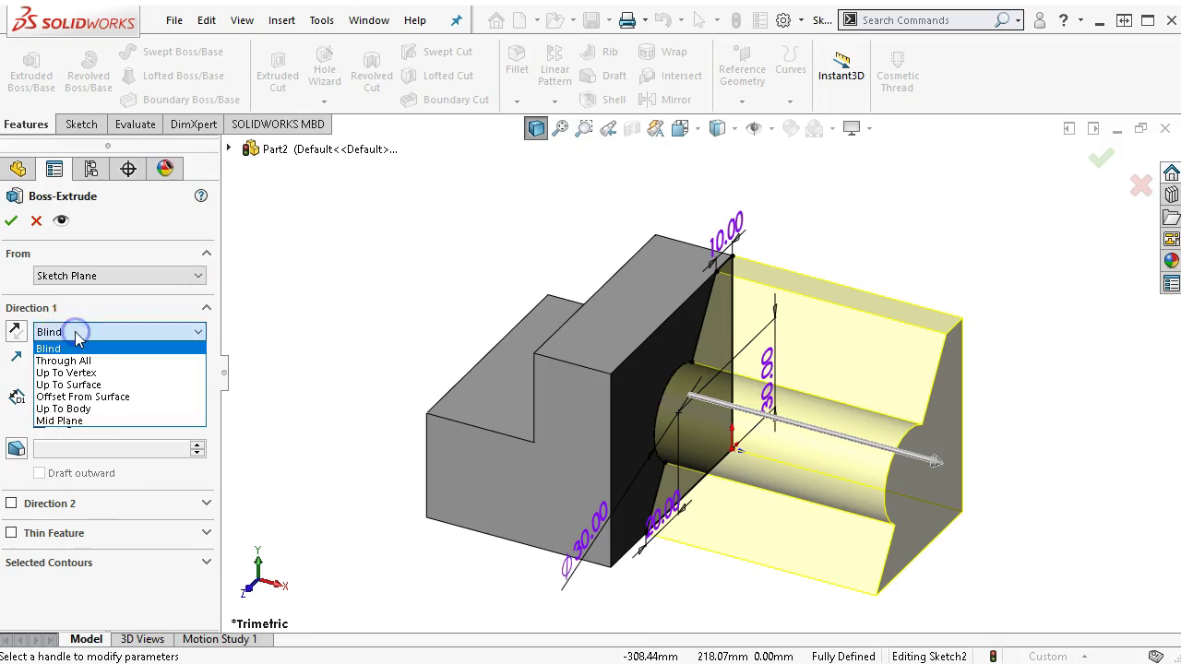
pyautogui.click(97, 395)
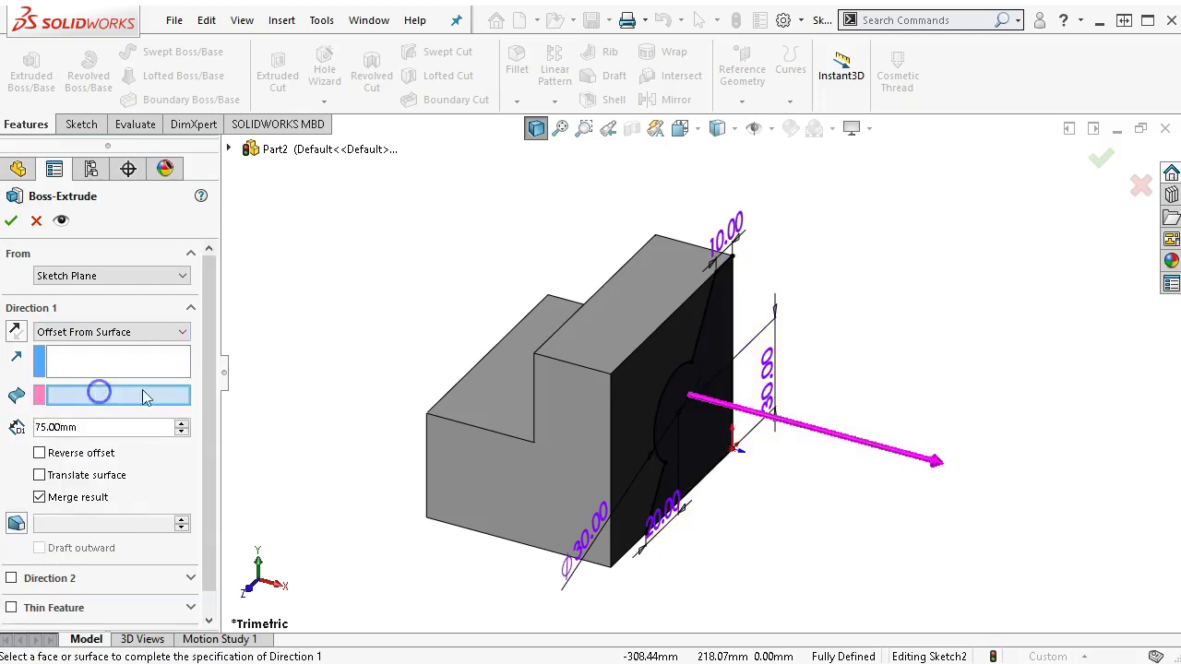
pyautogui.moveTo(383, 326); pyautogui.dragTo(485, 329, button='middle')
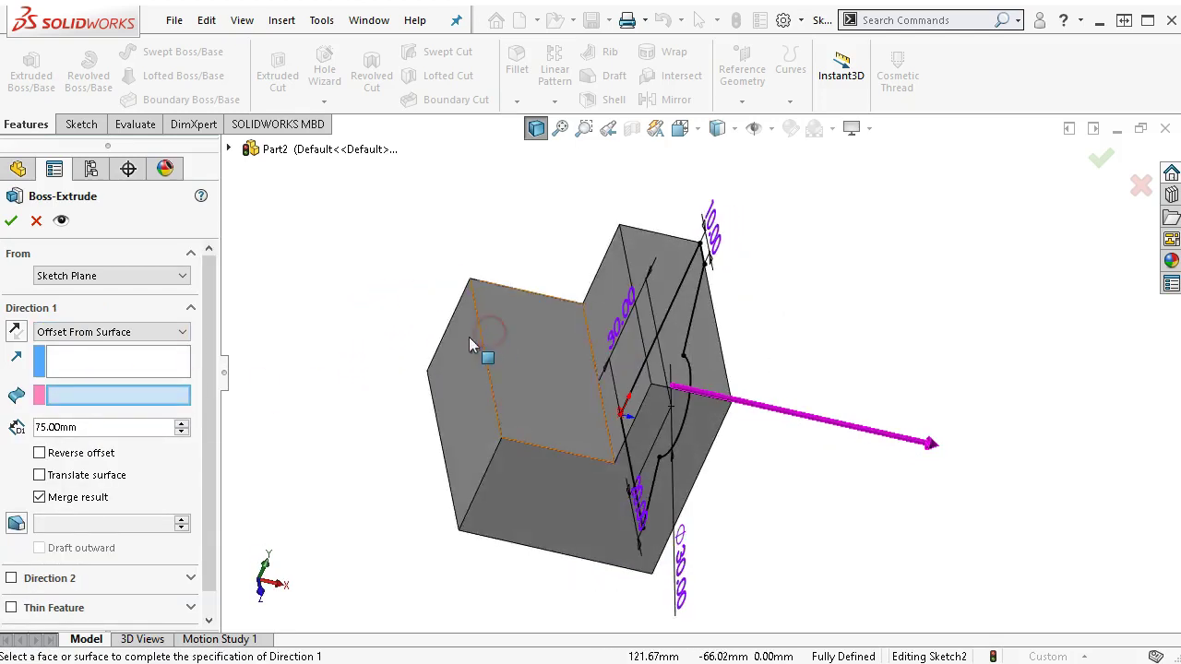
pyautogui.click(463, 343)
pyautogui.moveTo(406, 243); pyautogui.dragTo(333, 259, button='middle')
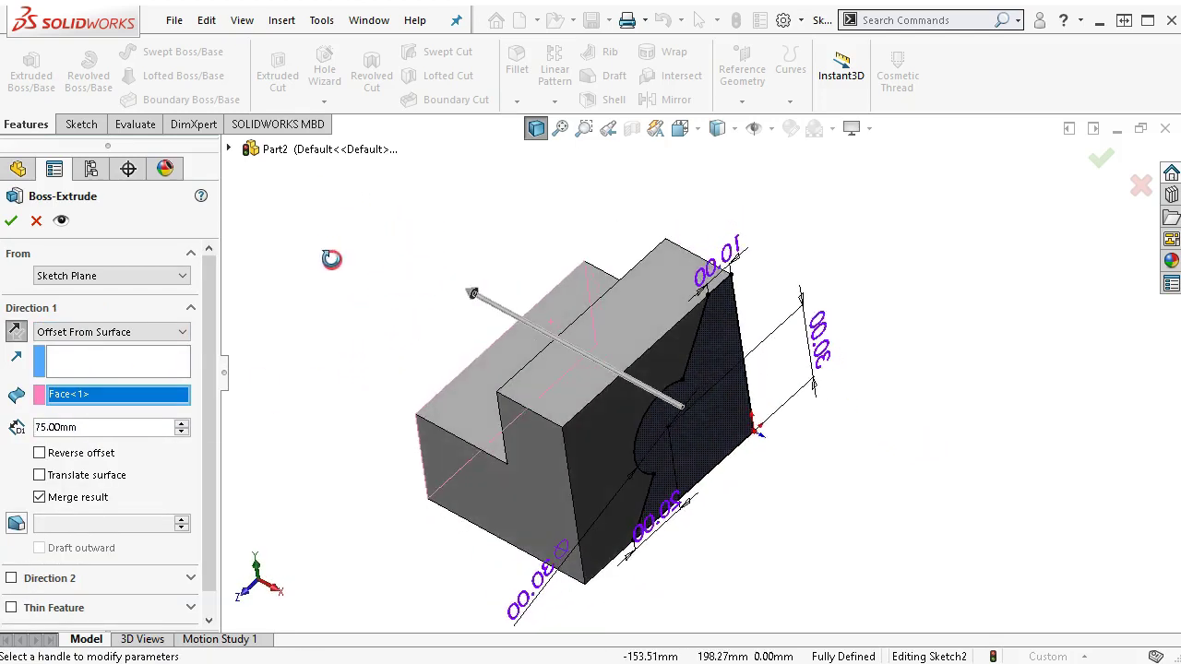
# Set the offset distance to 100 mm, reverse the direction, and confirm the extrusion.
pyautogui.click(90, 427)
pyautogui.write('100')
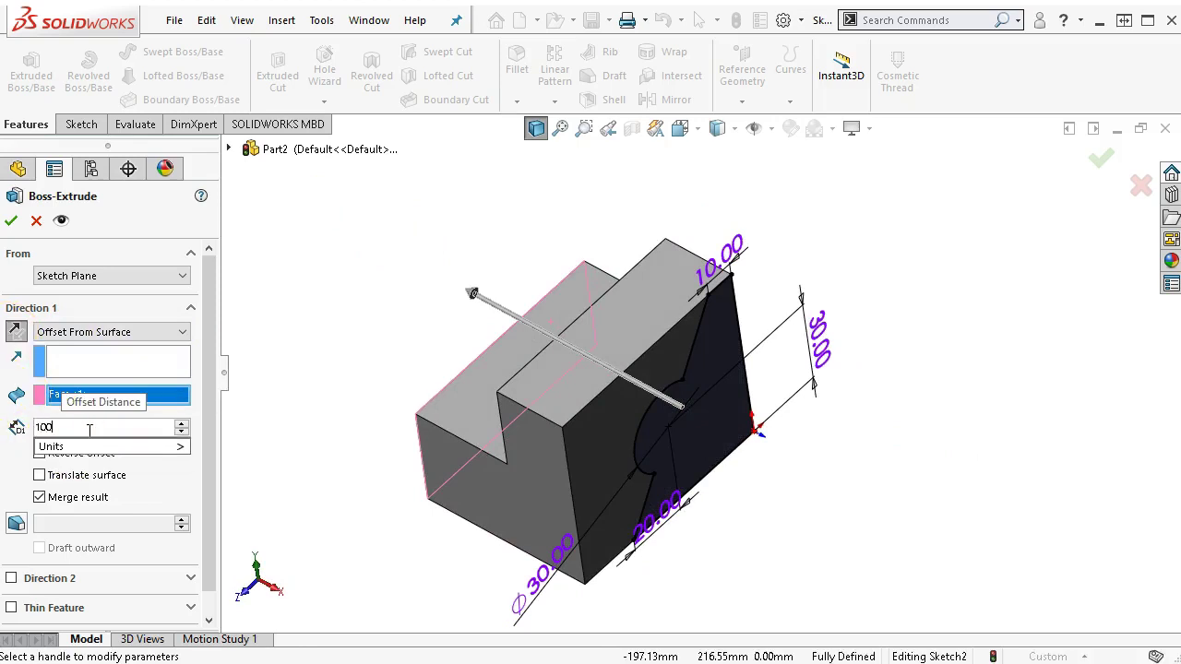
pyautogui.press('Return')
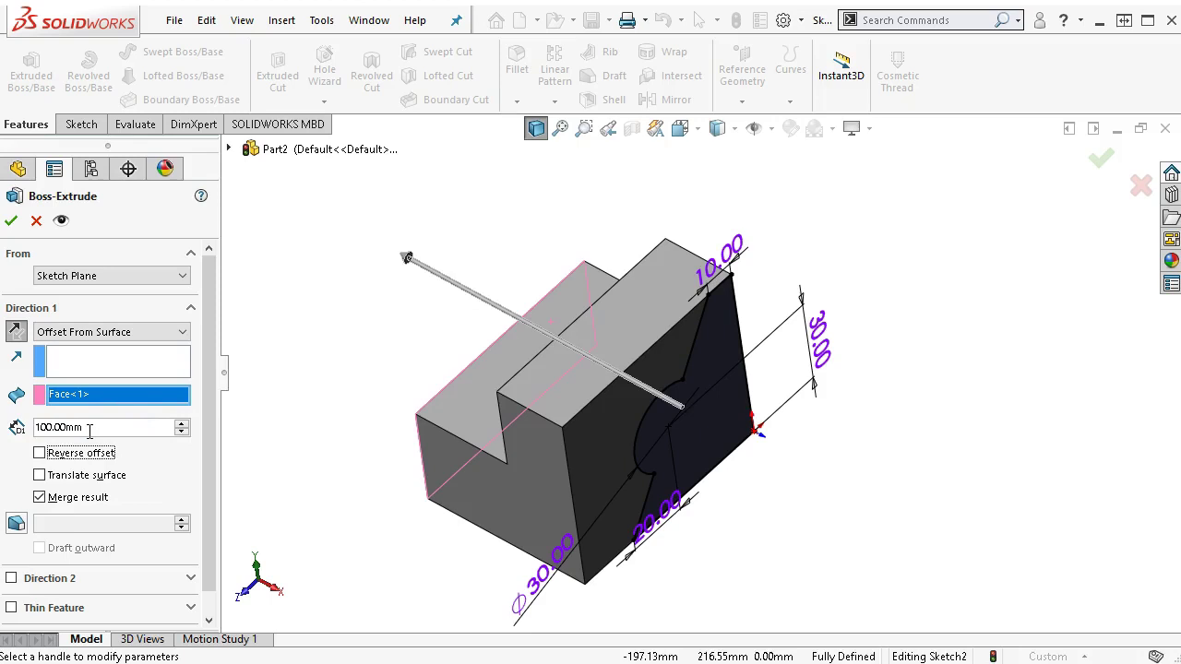
pyautogui.click(13, 332)
pyautogui.moveTo(356, 342); pyautogui.dragTo(422, 269, button='middle')
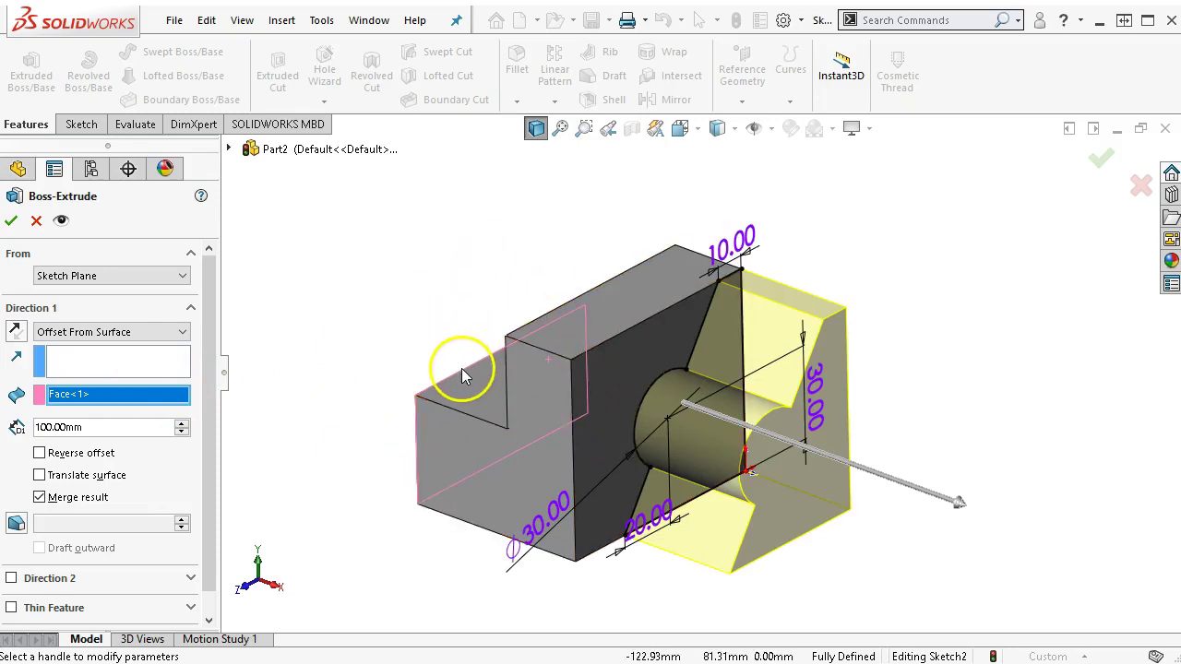
pyautogui.click(791, 462)
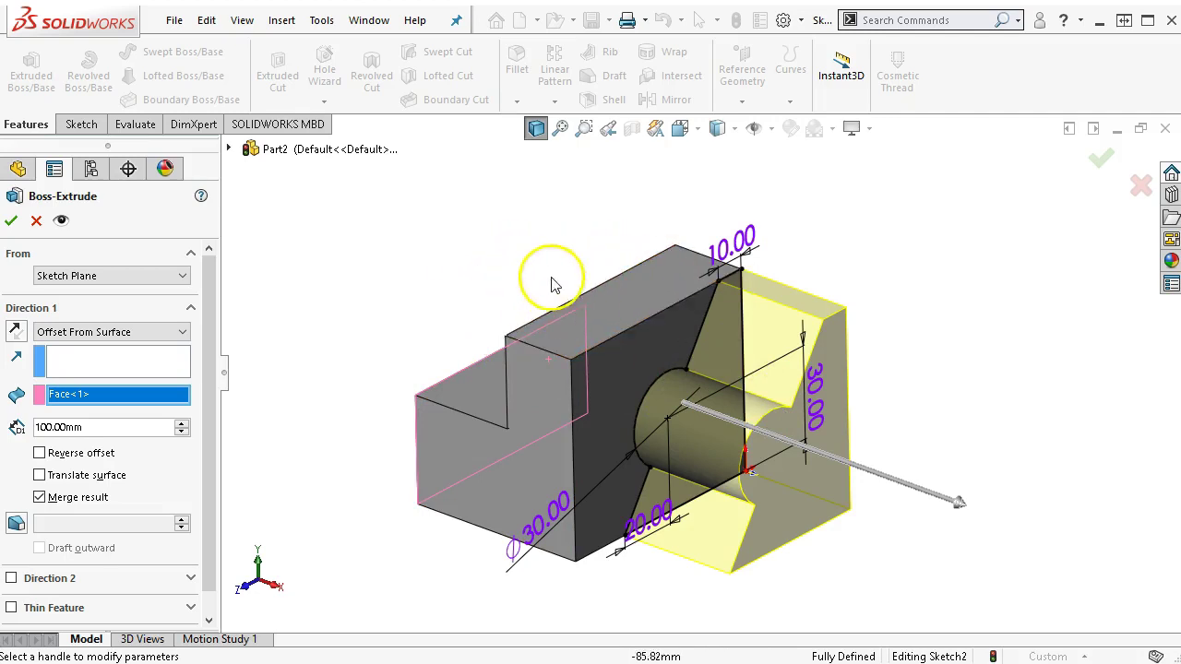
pyautogui.click(11, 223)
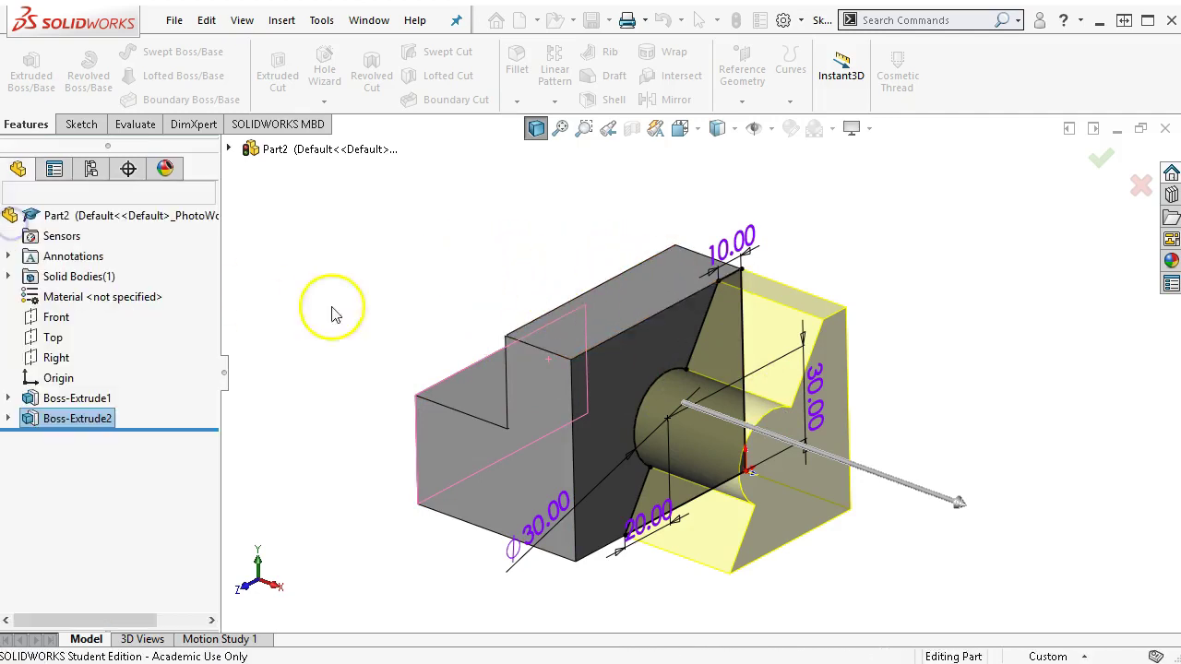
# Orbit the model to inspect the new cylindrical boss on the stepped block.
pyautogui.moveTo(829, 356); pyautogui.dragTo(867, 390, button='middle')
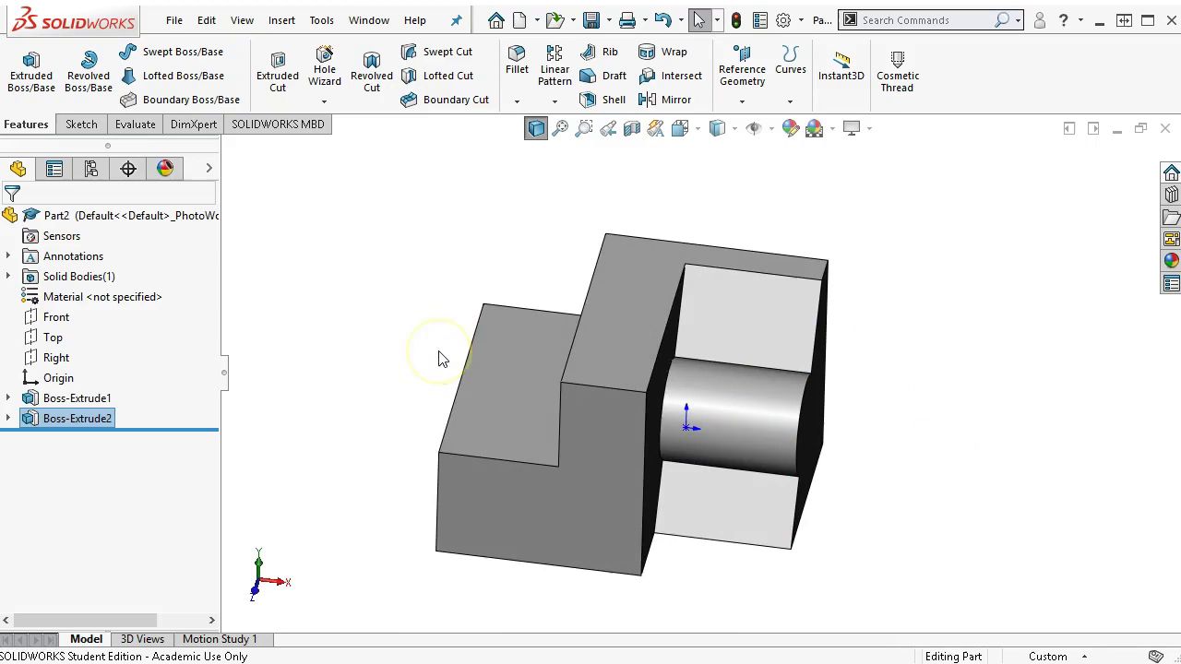
# On the block's front face, sketch a diagonal line from the step's outer corner to the upright's top.
pyautogui.click(475, 479)
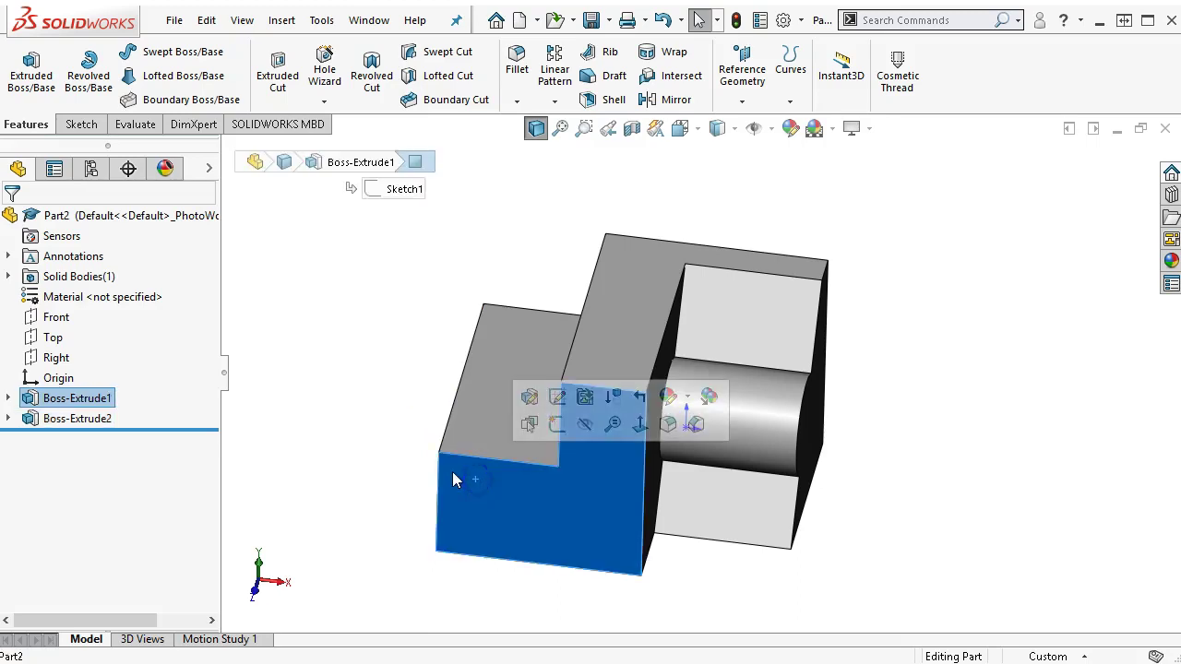
pyautogui.click(552, 427)
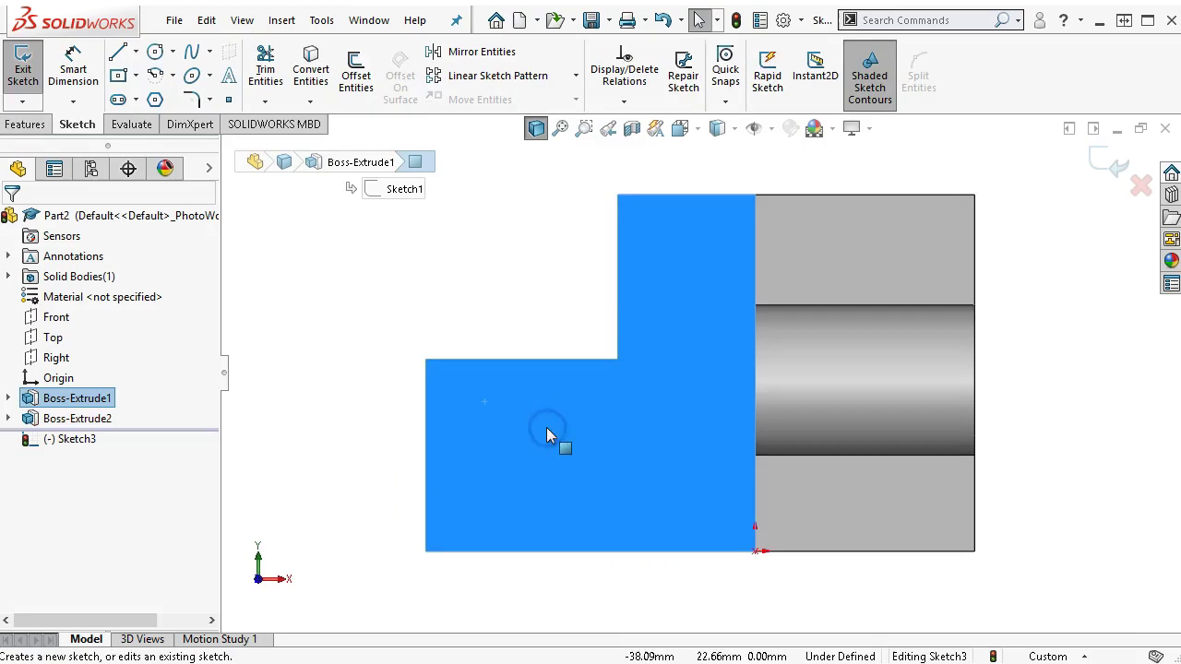
pyautogui.click(116, 53)
pyautogui.click(425, 359)
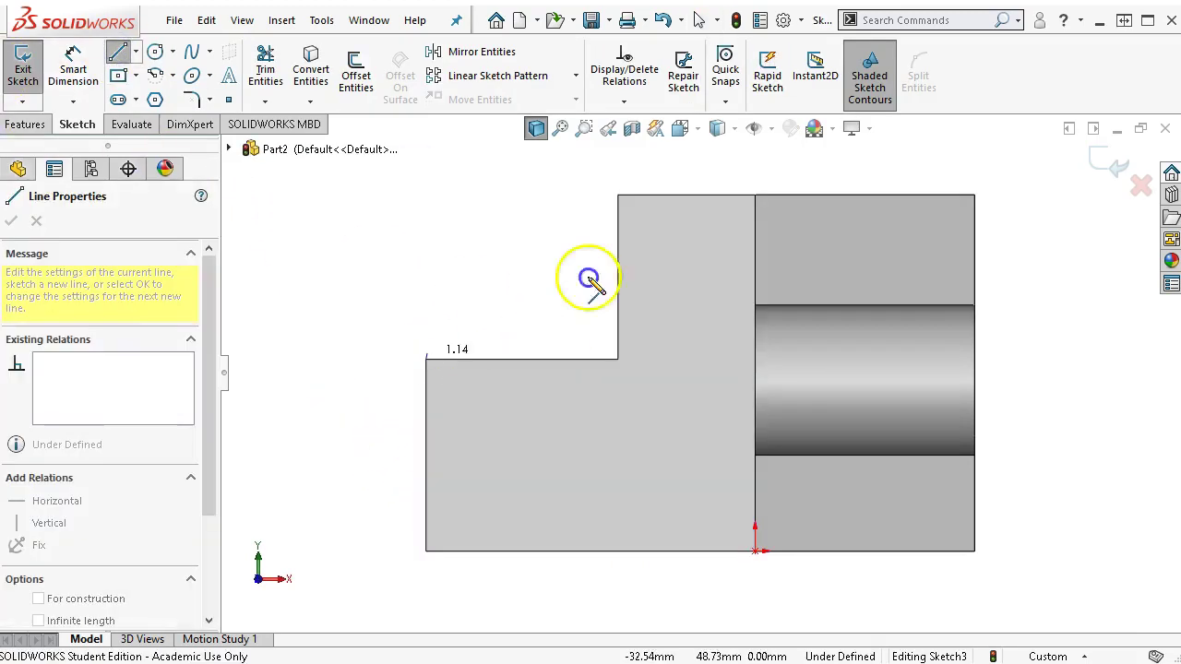
pyautogui.click(616, 194)
pyautogui.rightClick(395, 233)
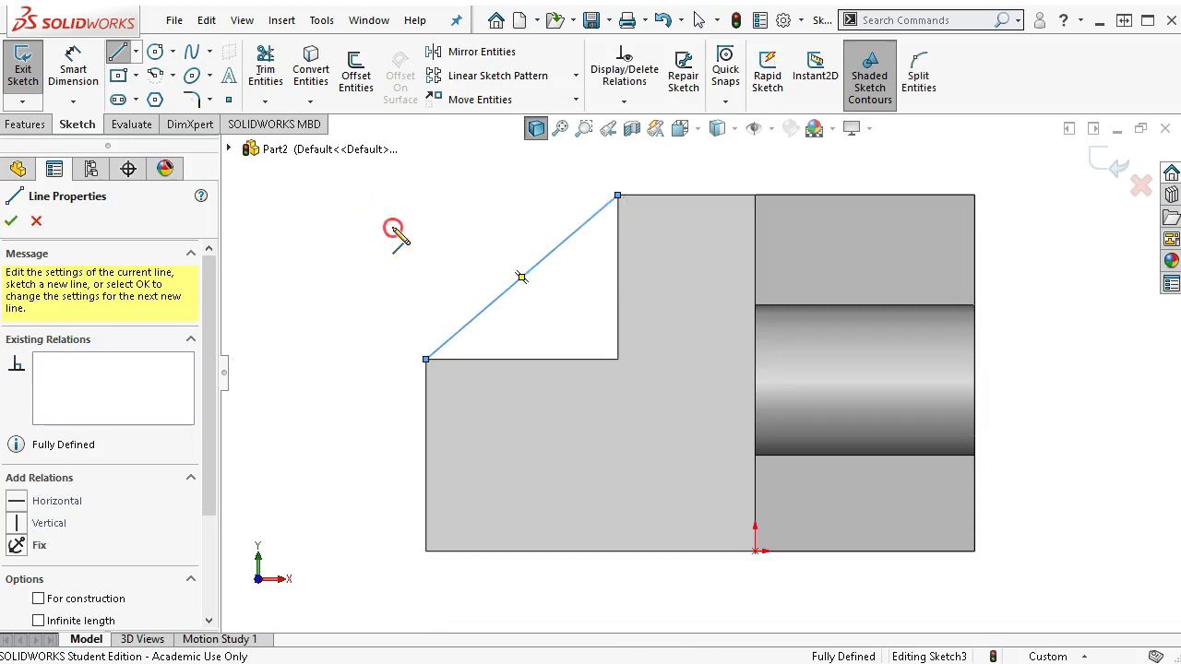
pyautogui.click(314, 255)
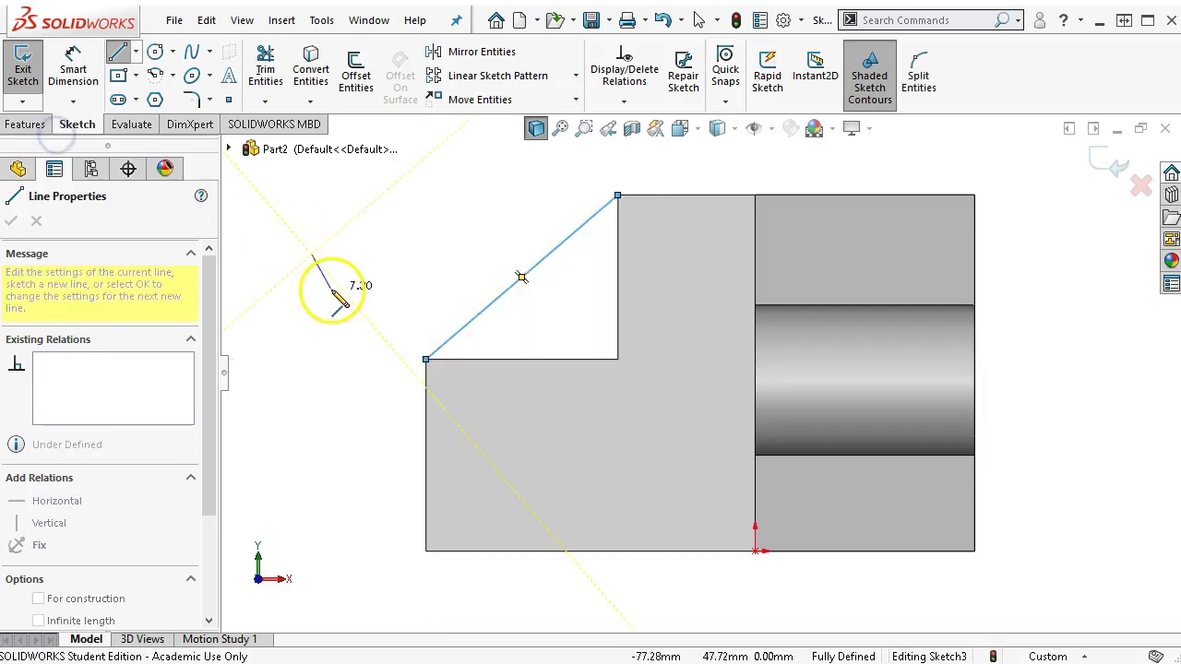
pyautogui.press('Escape')
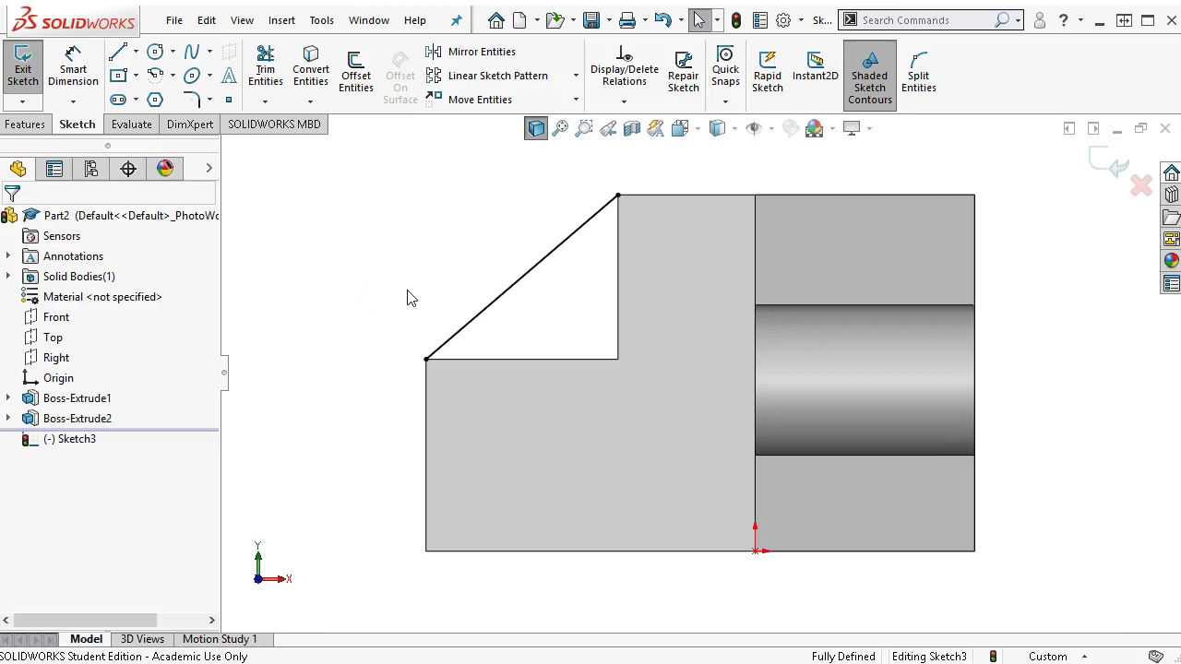
pyautogui.moveTo(410, 298); pyautogui.dragTo(452, 351, button='middle')
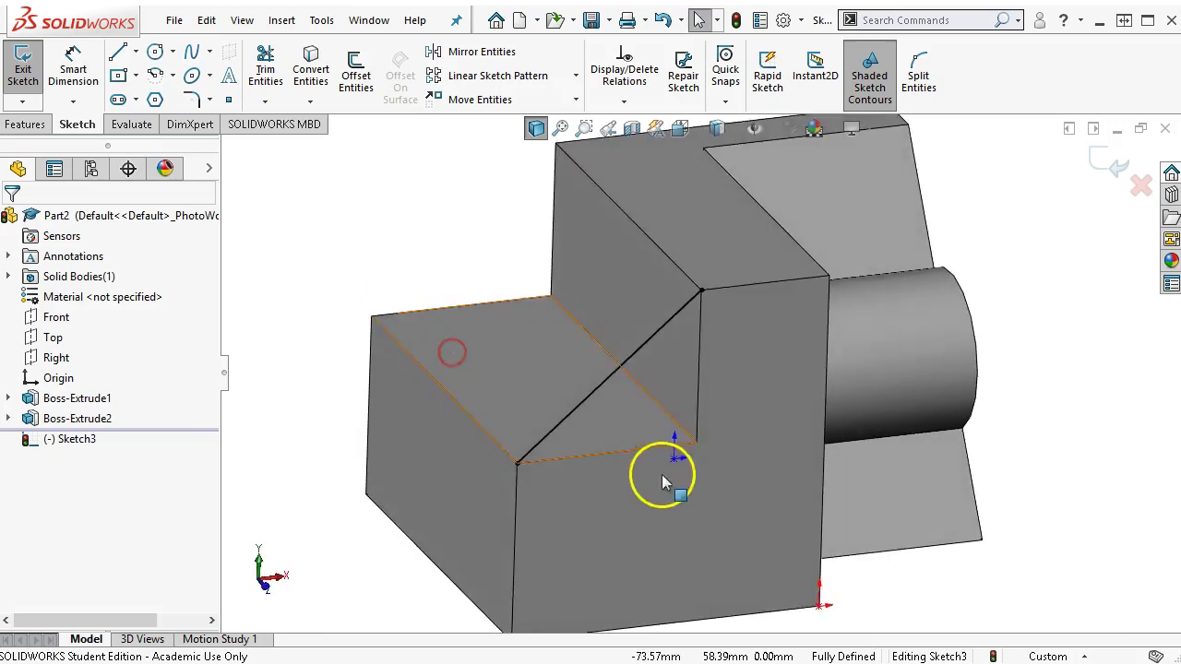
# Convert the step's two edges into the sketch to close the triangle, and start an Extruded Boss/Base.
pyautogui.click(635, 452)
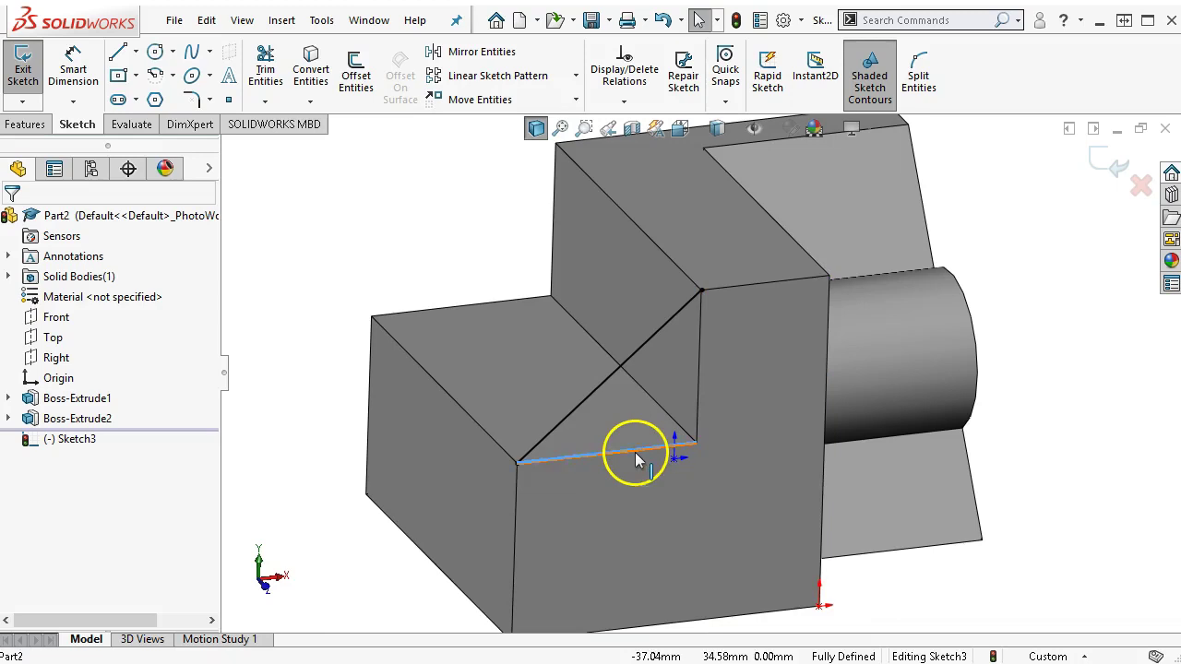
pyautogui.keyDown('ctrl'); pyautogui.click(698, 410); pyautogui.keyUp('ctrl')
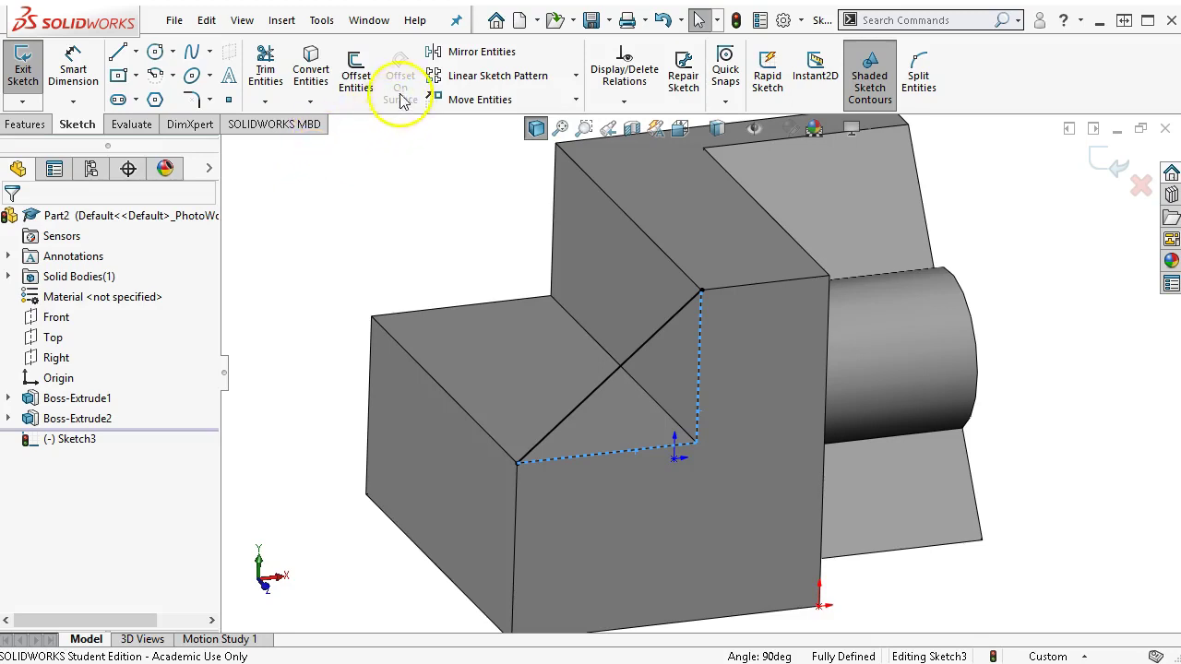
pyautogui.click(311, 69)
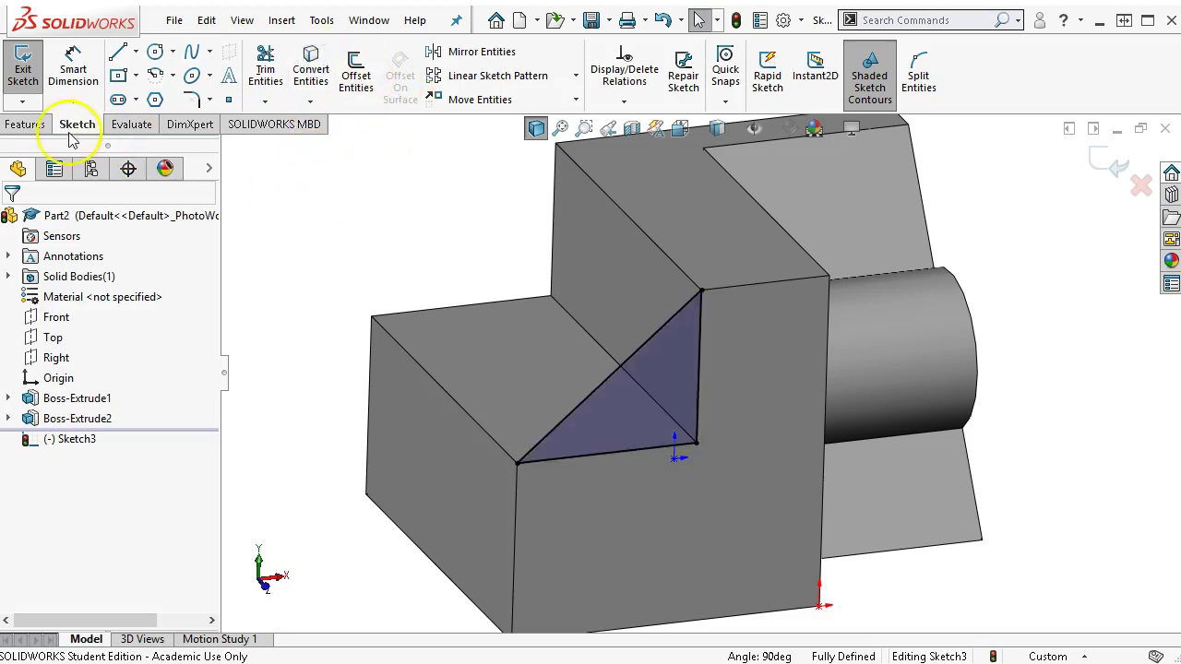
pyautogui.click(25, 123)
pyautogui.click(47, 72)
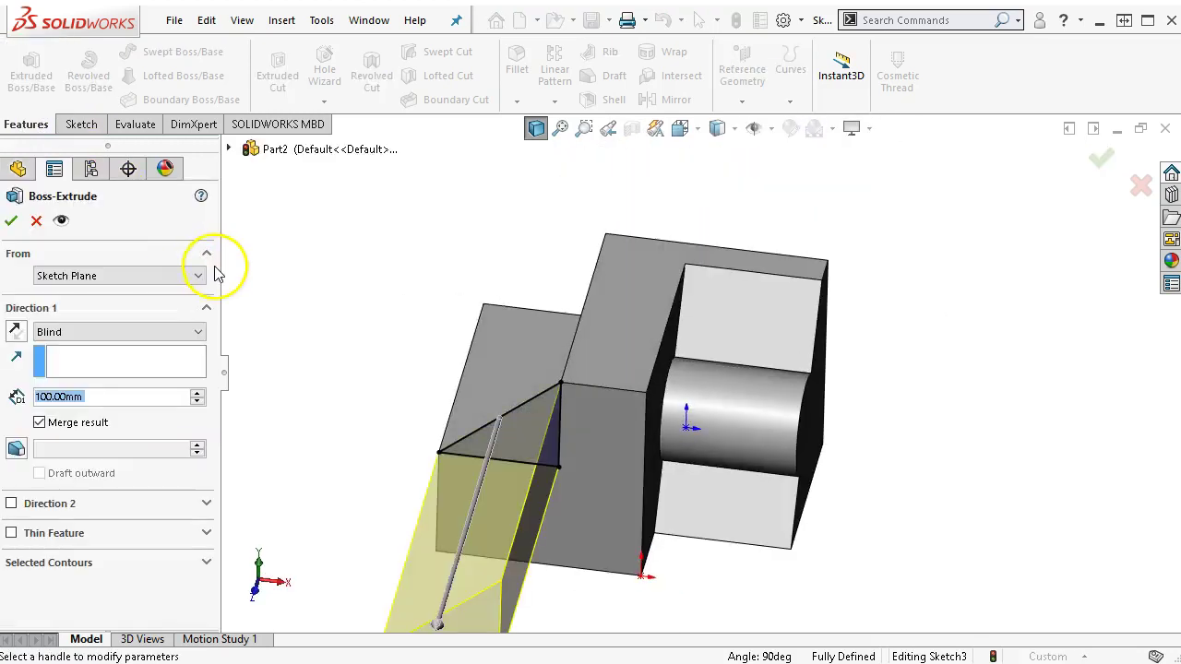
# Start the extrusion from a 30 mm offset, reverse both directions, and set depth to 10 mm.
pyautogui.click(67, 276)
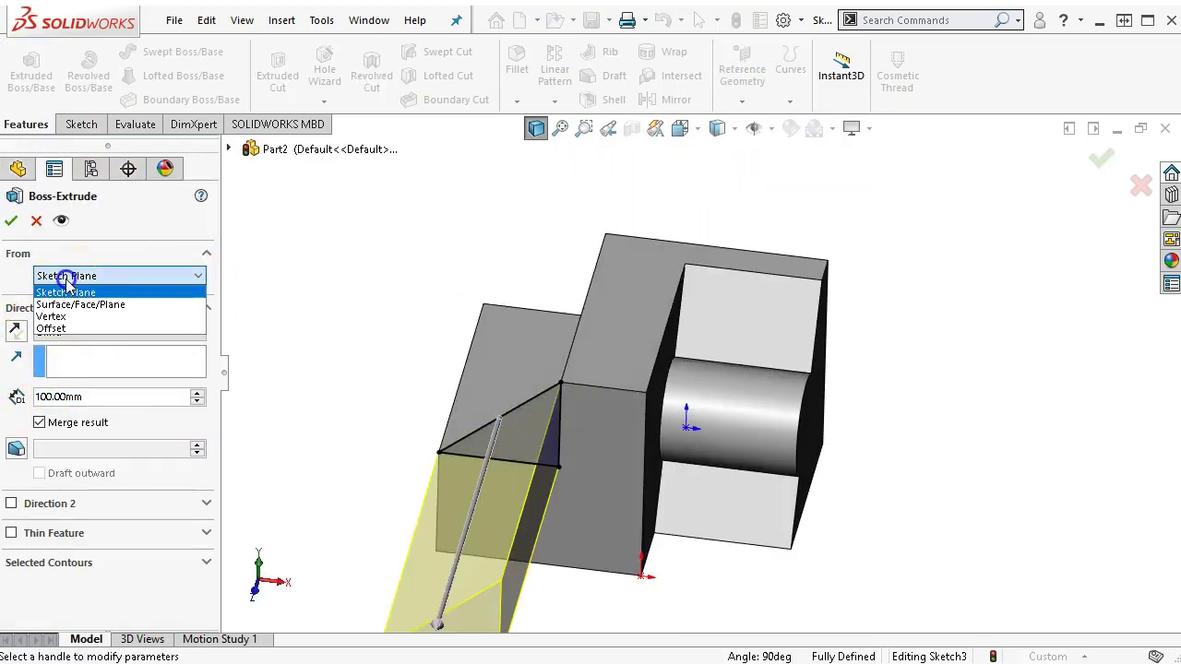
pyautogui.click(55, 329)
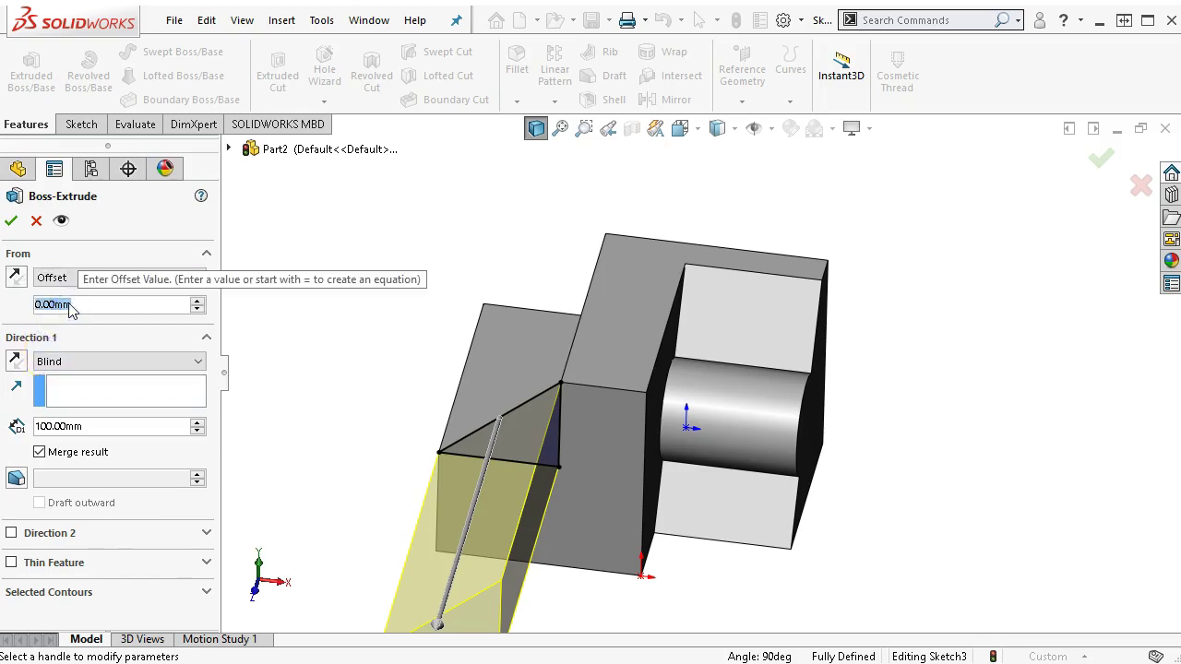
pyautogui.write('30')
pyautogui.press('Return')
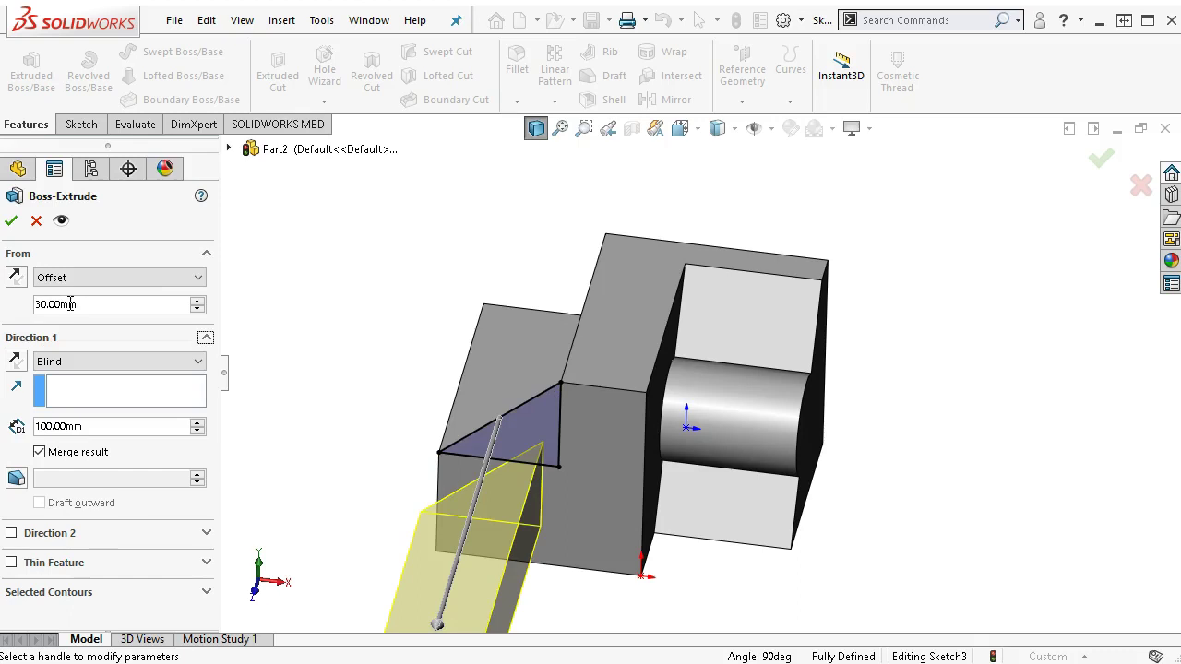
pyautogui.click(14, 279)
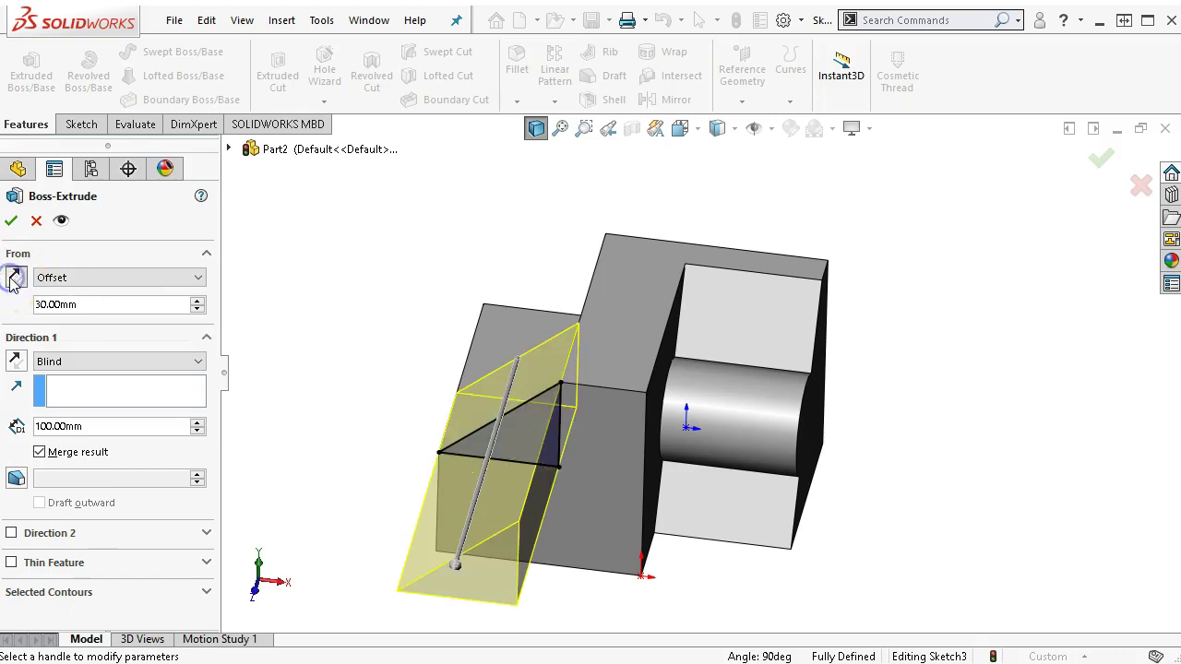
pyautogui.click(17, 358)
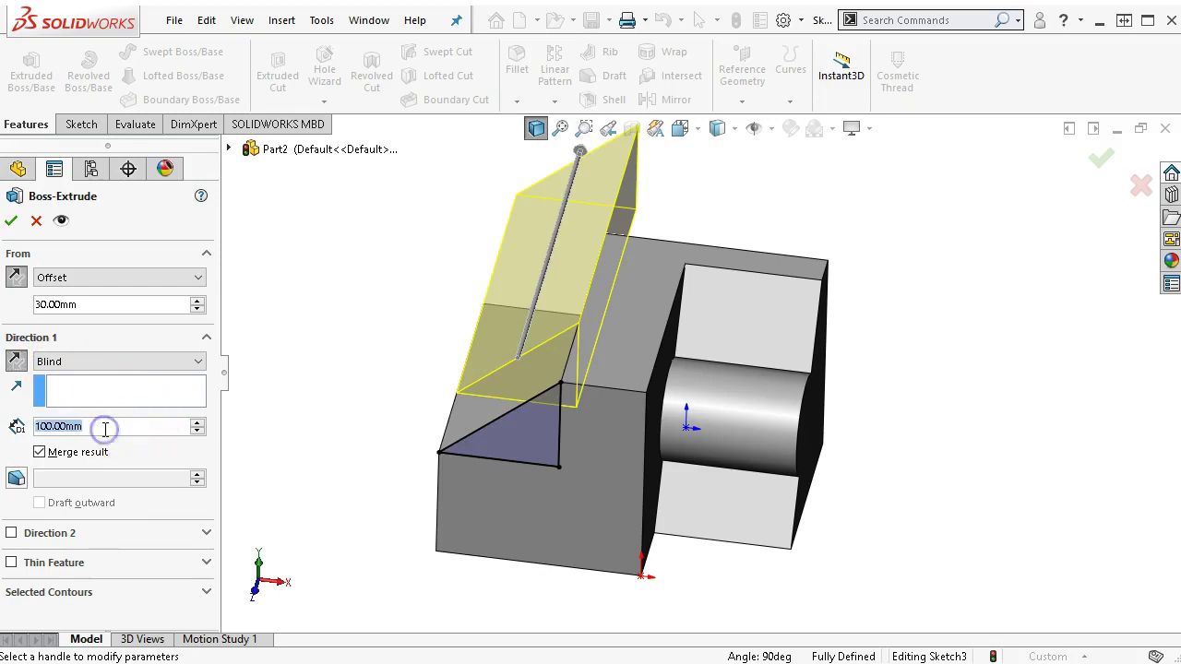
pyautogui.write('10')
pyautogui.press('Return')
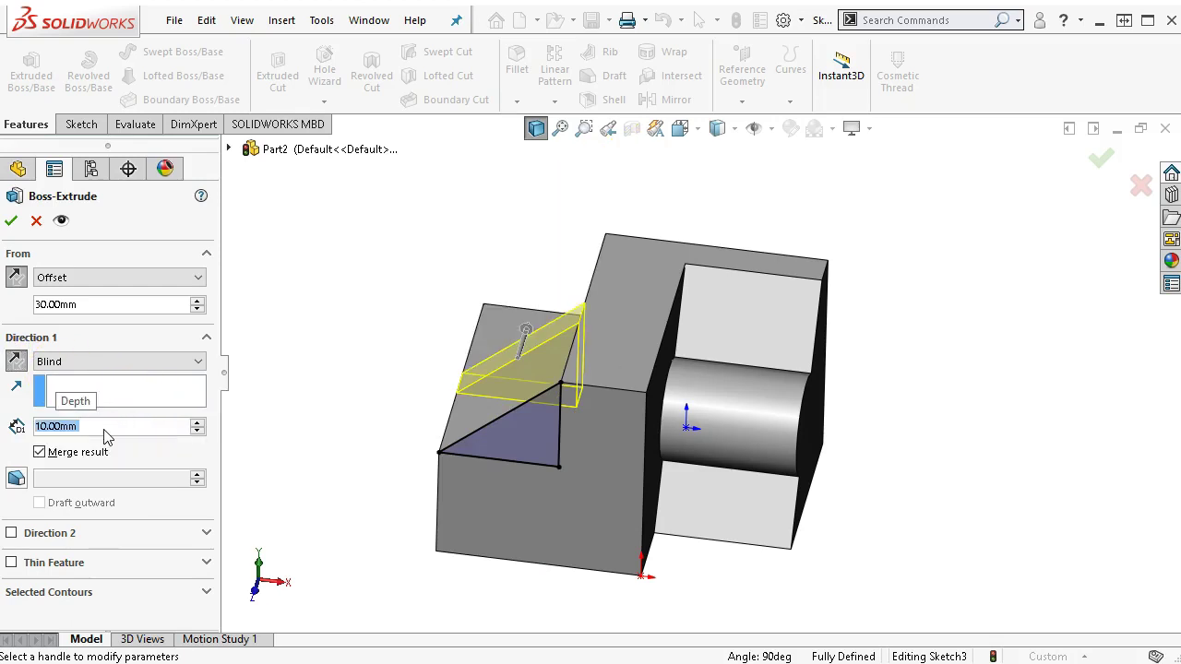
# Check the preview's orientation on the step and confirm the 10 mm rib as Boss-Extrude3.
pyautogui.moveTo(324, 405); pyautogui.dragTo(395, 388, button='middle')
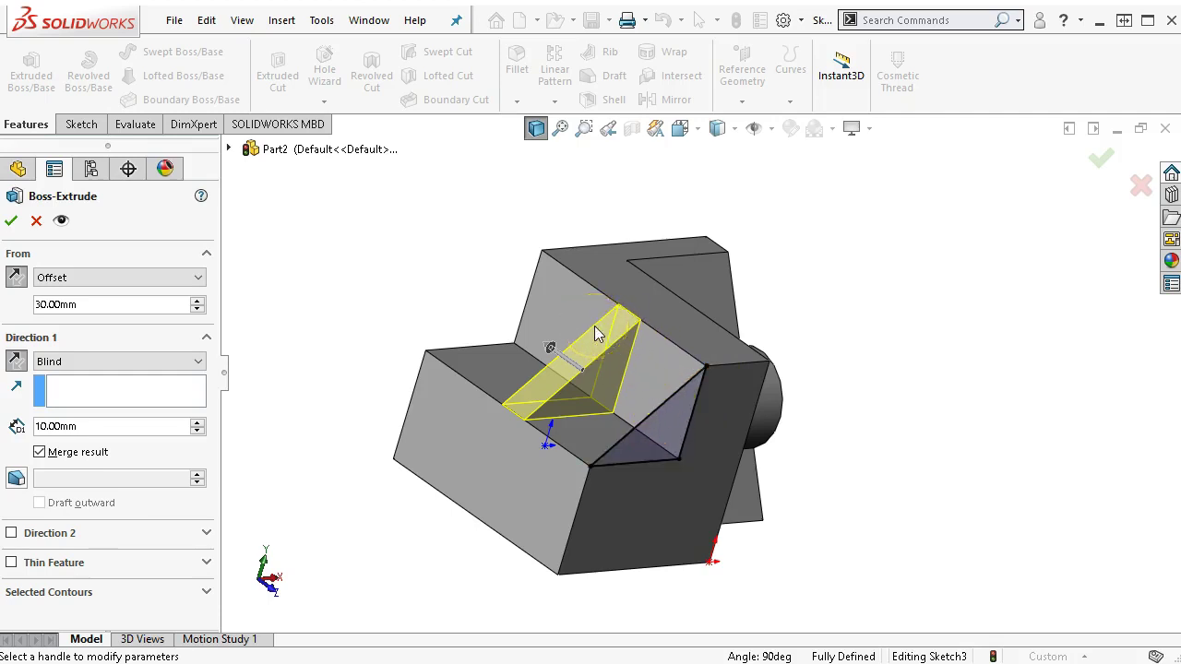
pyautogui.click(15, 277)
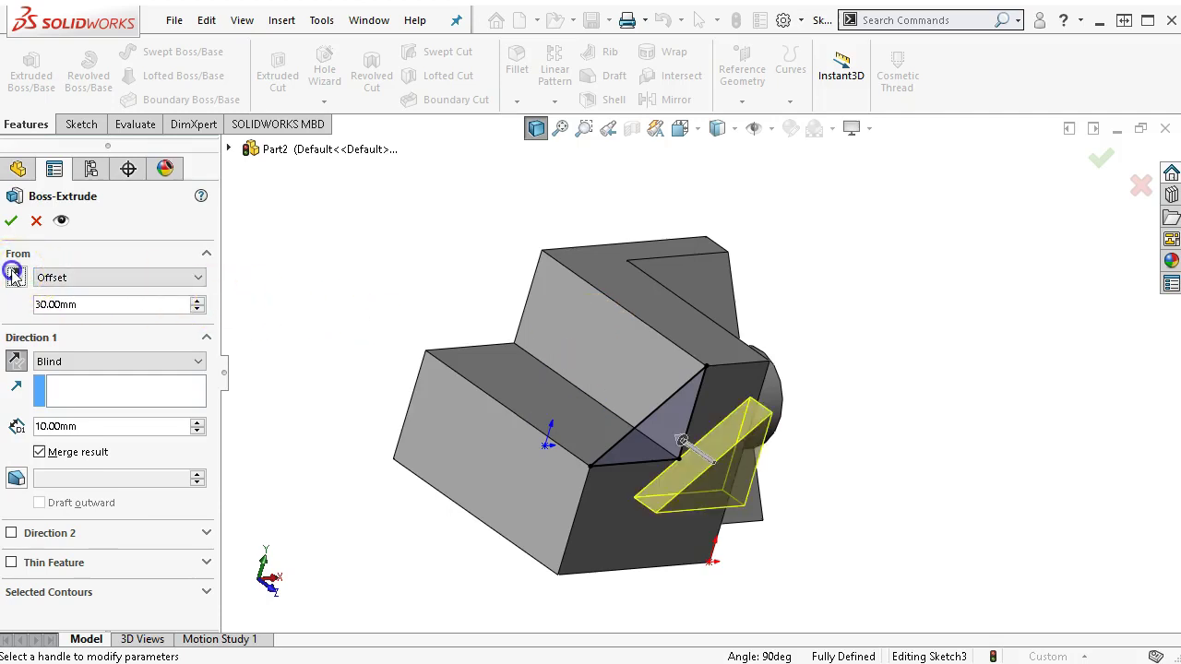
pyautogui.click(15, 277)
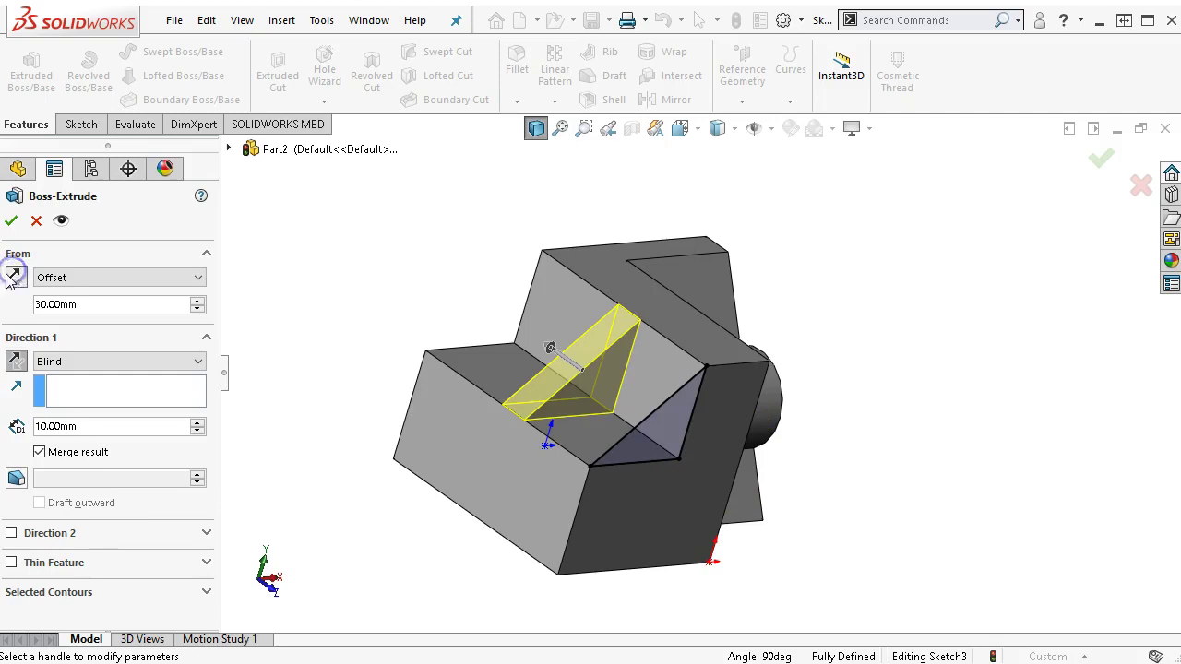
pyautogui.click(16, 361)
pyautogui.click(16, 361)
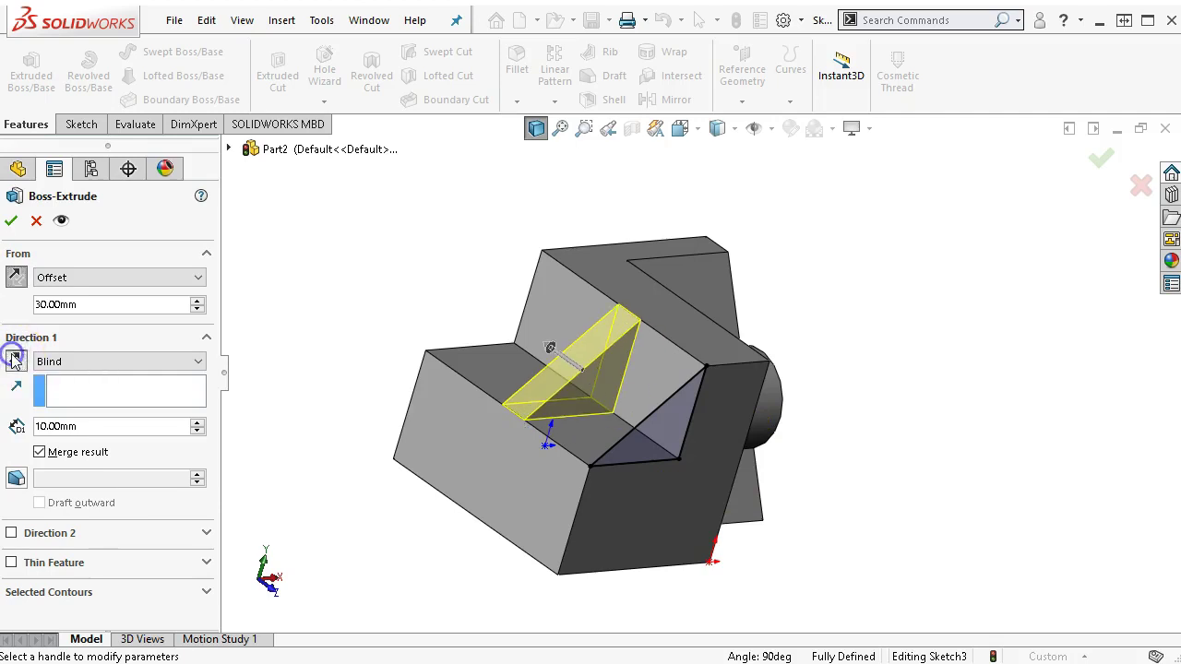
pyautogui.click(10, 220)
pyautogui.moveTo(298, 335); pyautogui.dragTo(276, 305, button='middle')
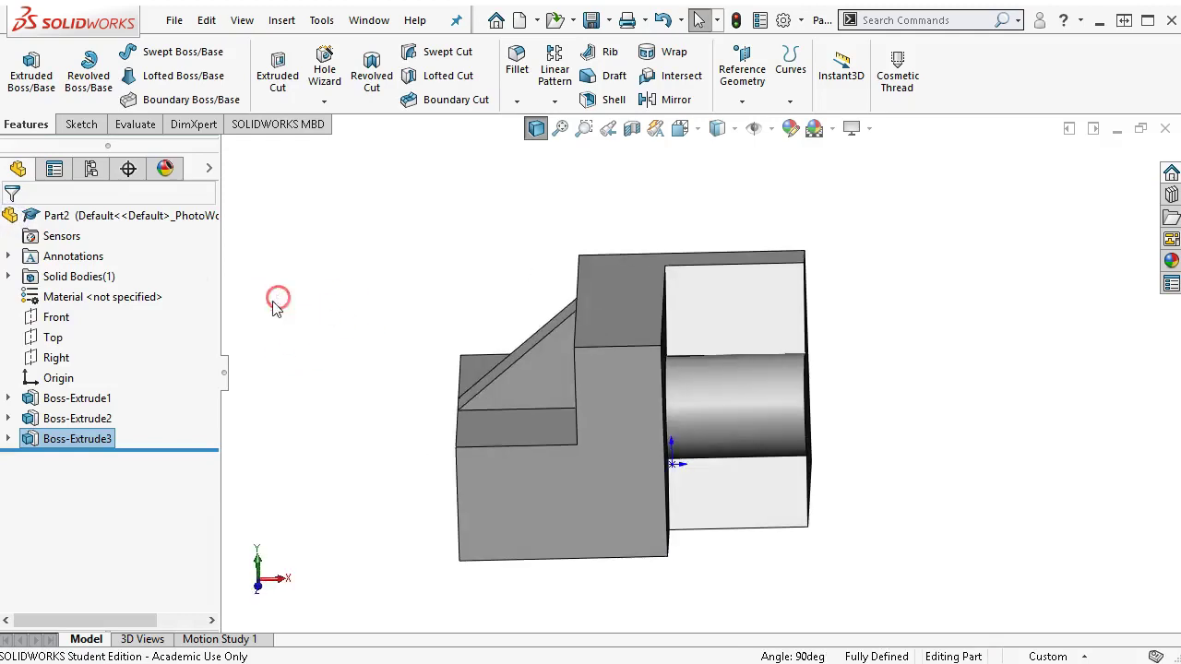
# Suppress Boss-Extrude3 in the FeatureManager tree so the wedge rib disappears.
pyautogui.rightClick(78, 439)
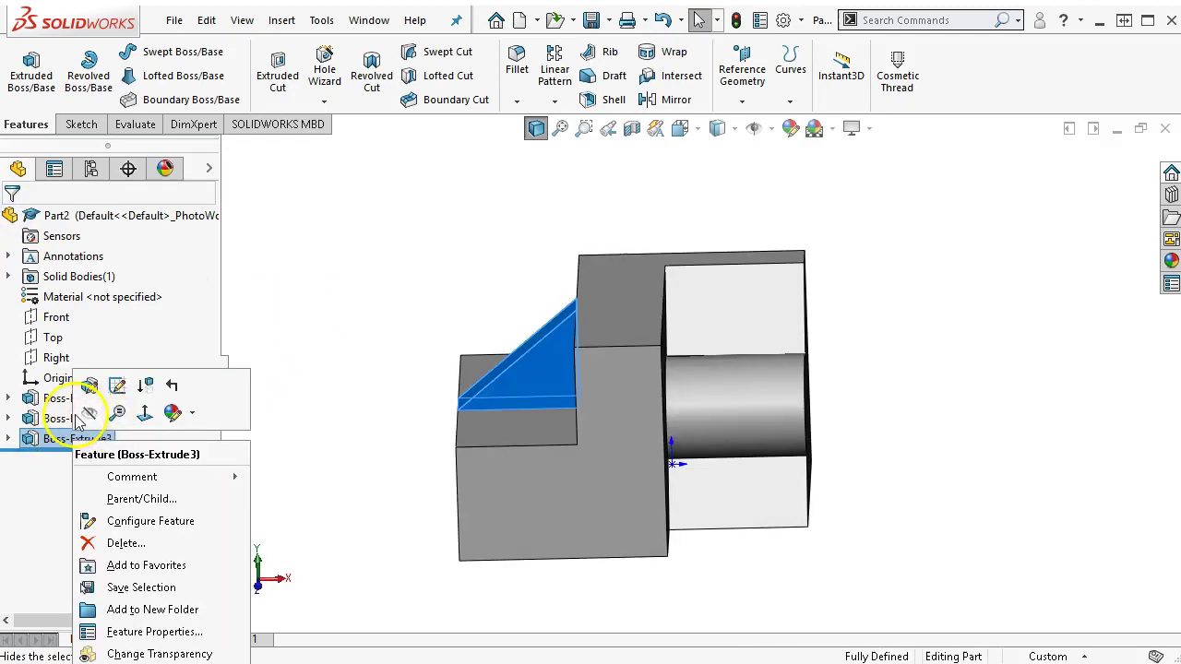
pyautogui.click(143, 387)
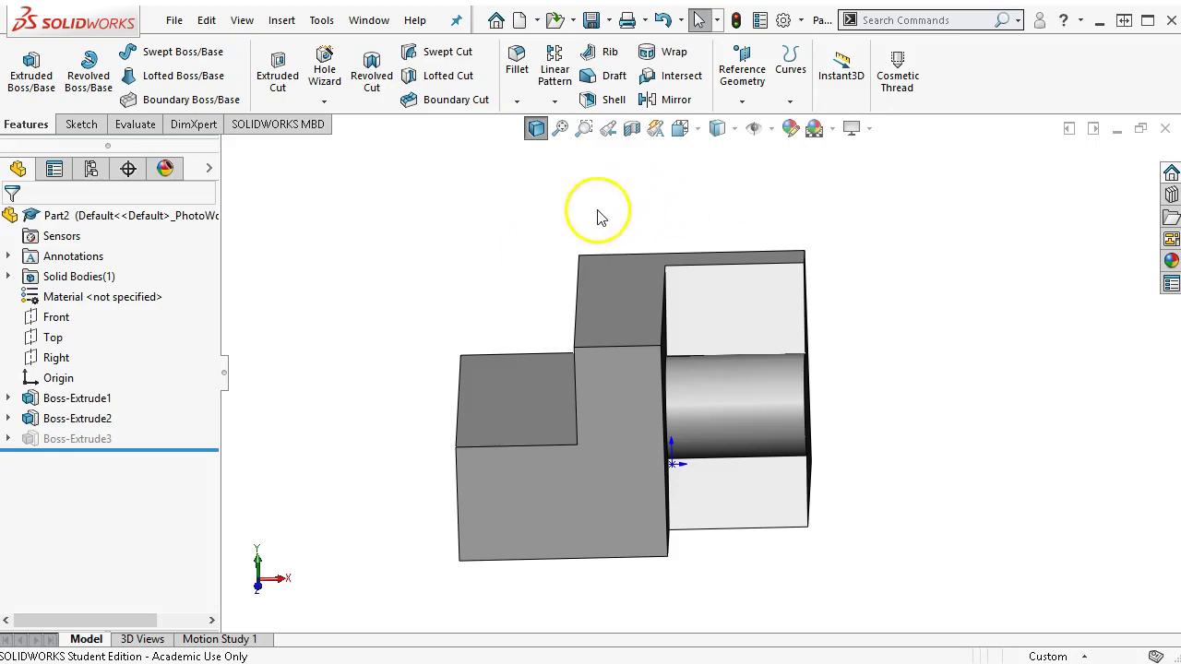
# Create Plane1 offset 30 mm from the block's side face, flipped inward through the step.
pyautogui.click(742, 103)
pyautogui.click(744, 109)
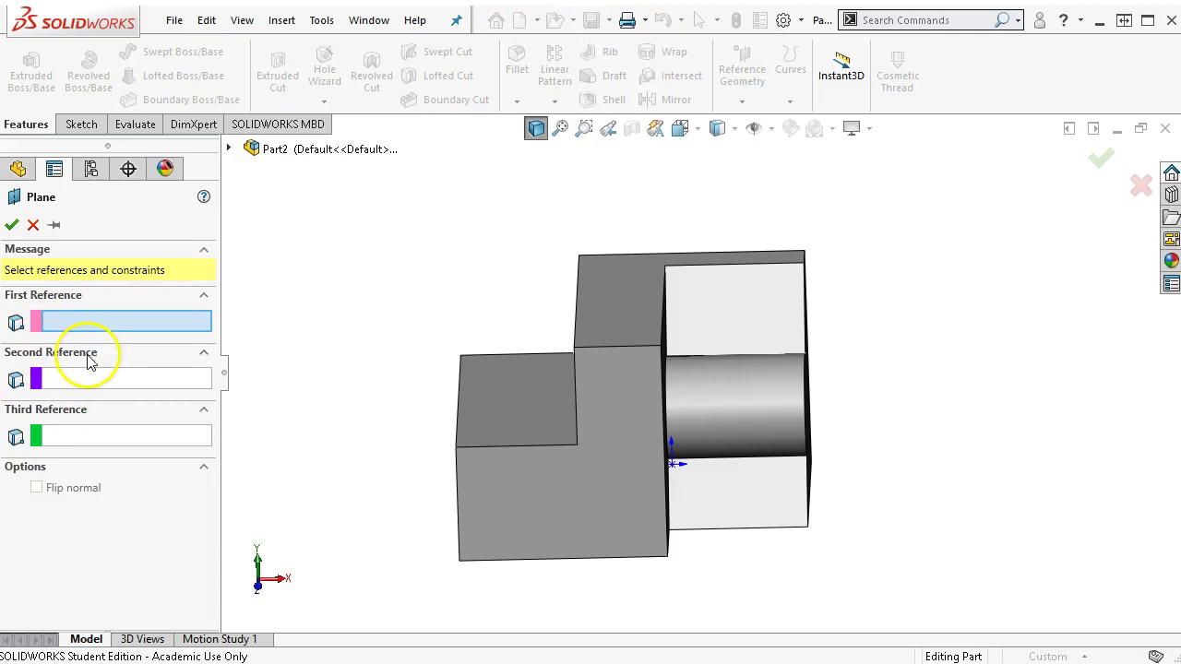
pyautogui.moveTo(541, 348); pyautogui.dragTo(633, 448, button='middle')
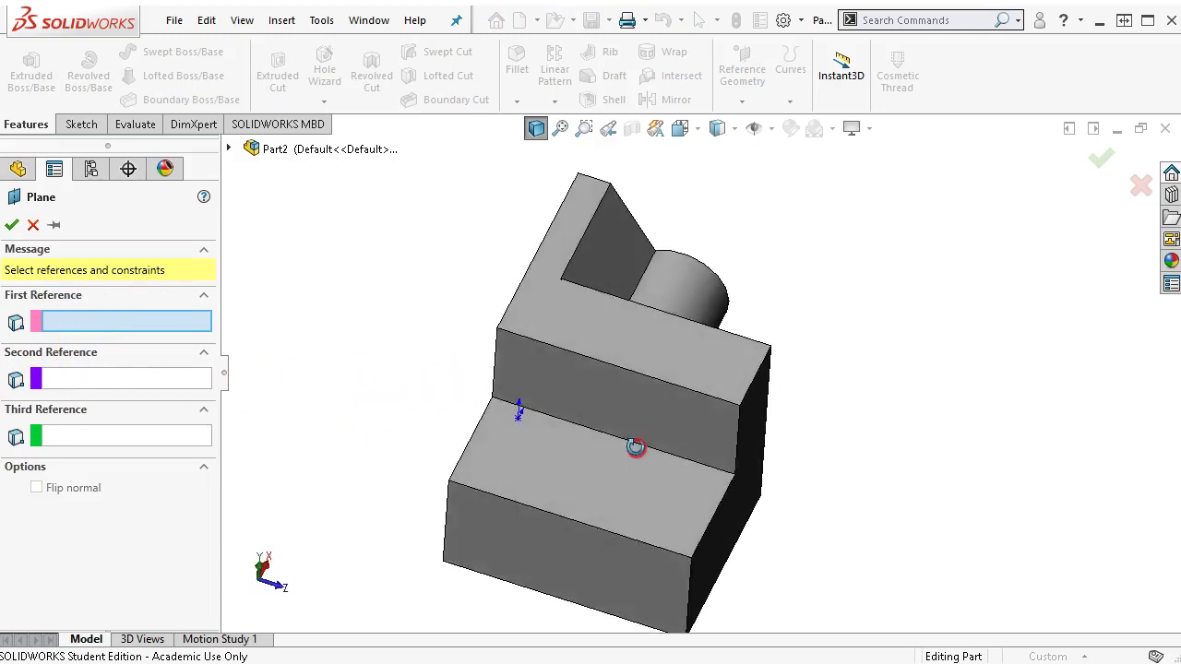
pyautogui.click(745, 505)
pyautogui.moveTo(957, 443); pyautogui.dragTo(943, 400, button='middle')
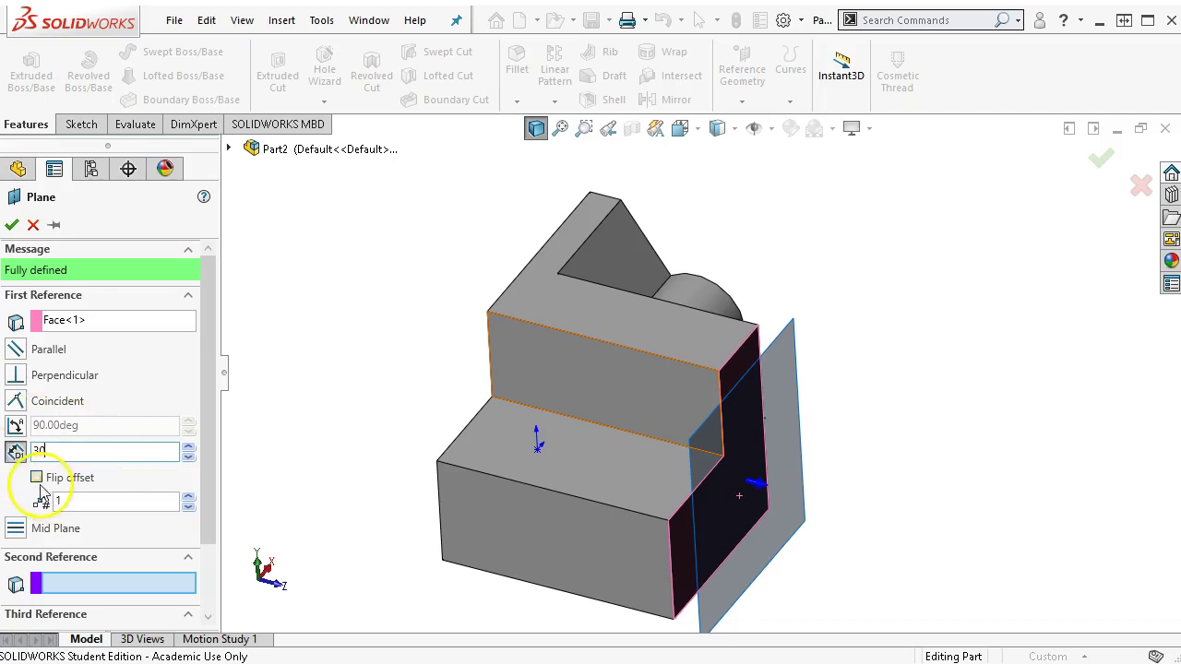
pyautogui.click(37, 478)
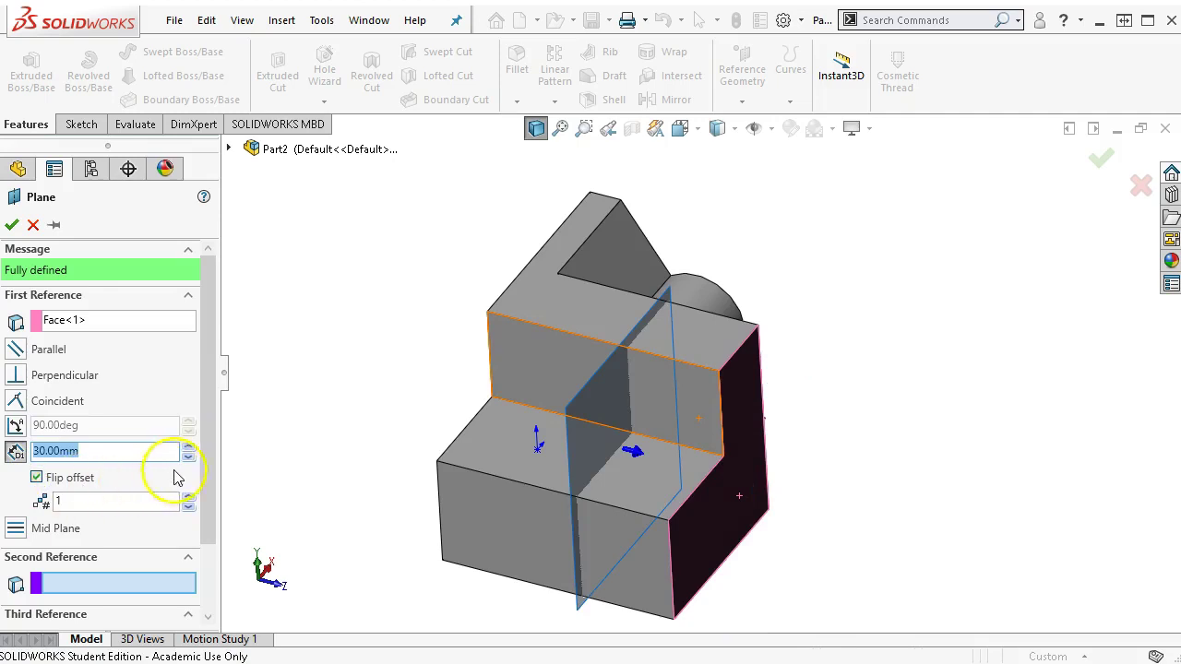
pyautogui.moveTo(211, 479); pyautogui.dragTo(211, 503)
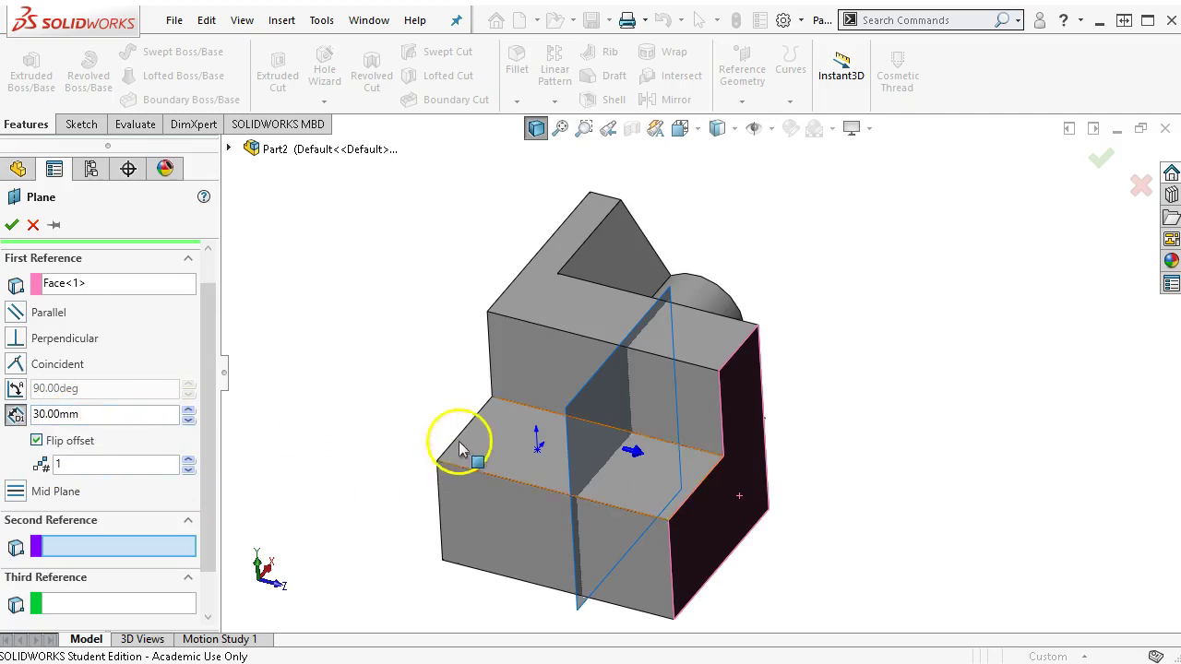
pyautogui.click(12, 225)
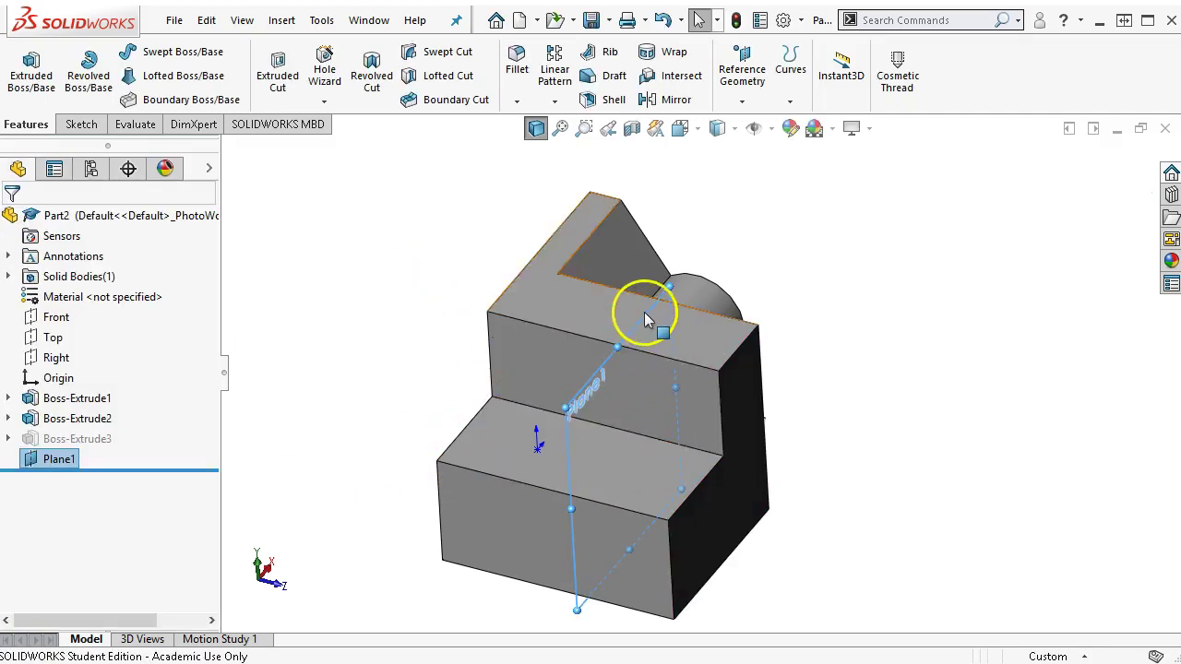
# On Plane1, sketch a diagonal line from the outer step corner to the top riser corner.
pyautogui.rightClick(57, 459)
pyautogui.click(81, 431)
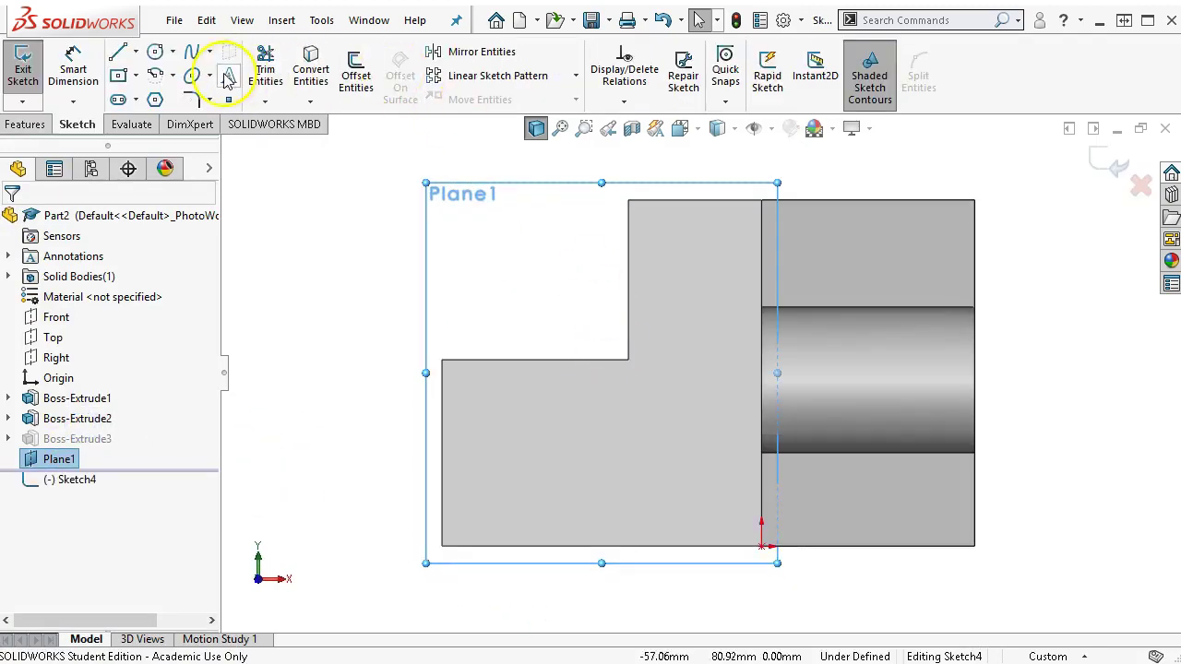
pyautogui.click(118, 55)
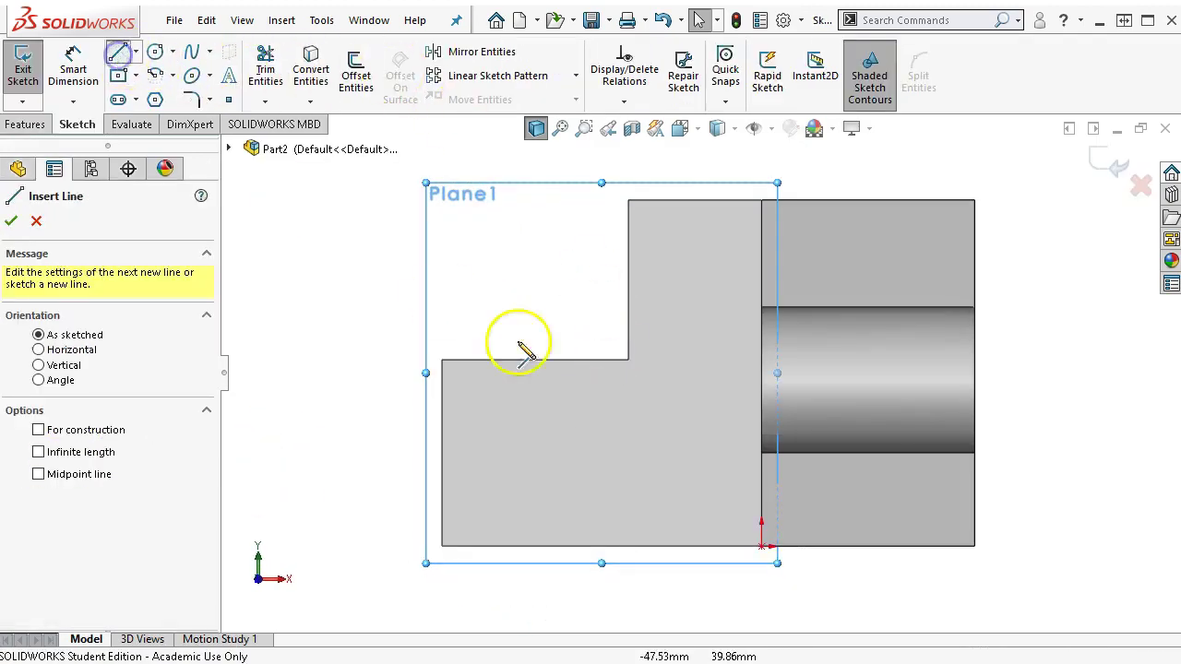
pyautogui.click(442, 360)
pyautogui.click(628, 199)
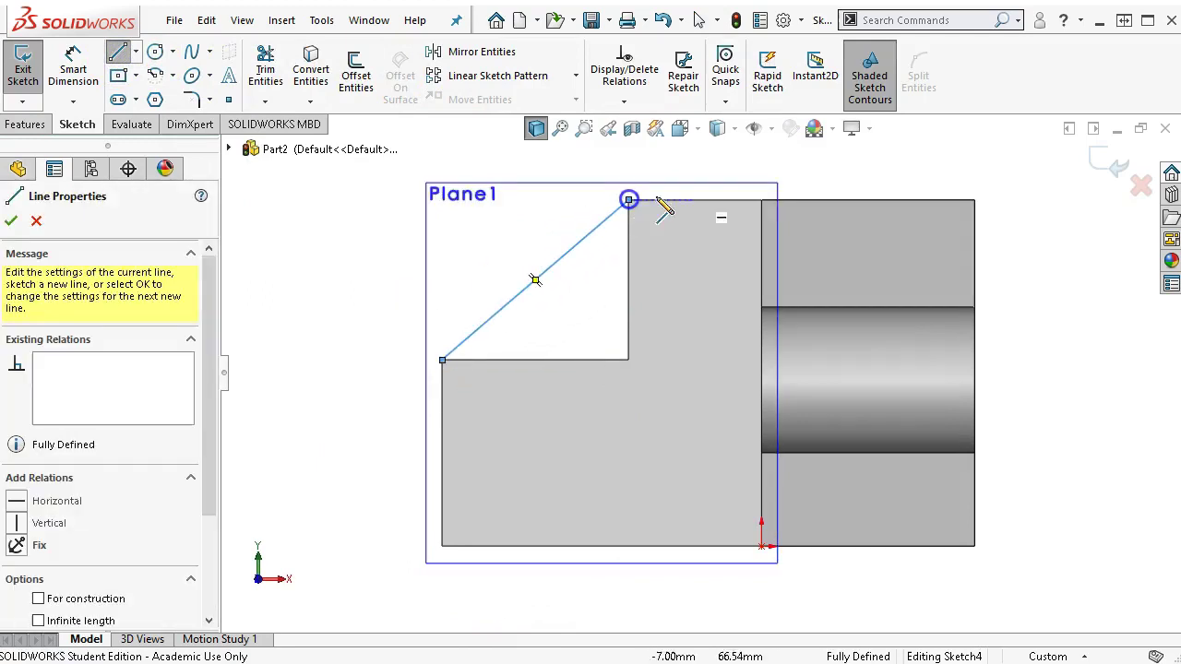
pyautogui.rightClick(810, 172)
pyautogui.click(857, 179)
pyautogui.moveTo(789, 260); pyautogui.dragTo(833, 392, button='middle')
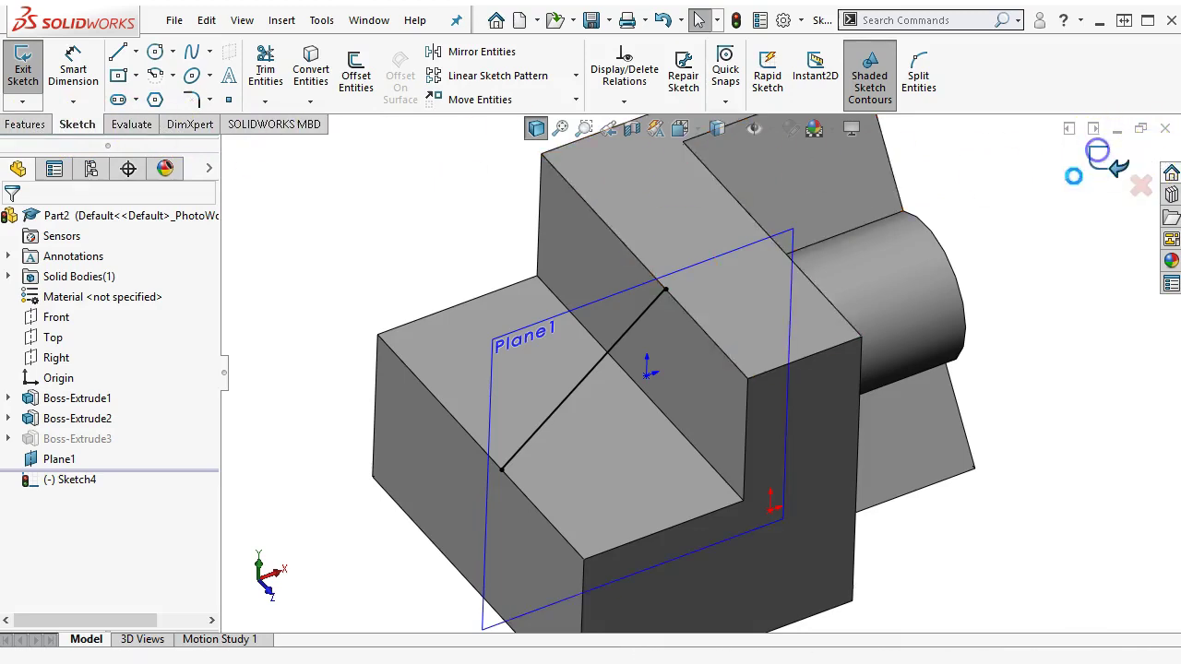
pyautogui.click(1107, 162)
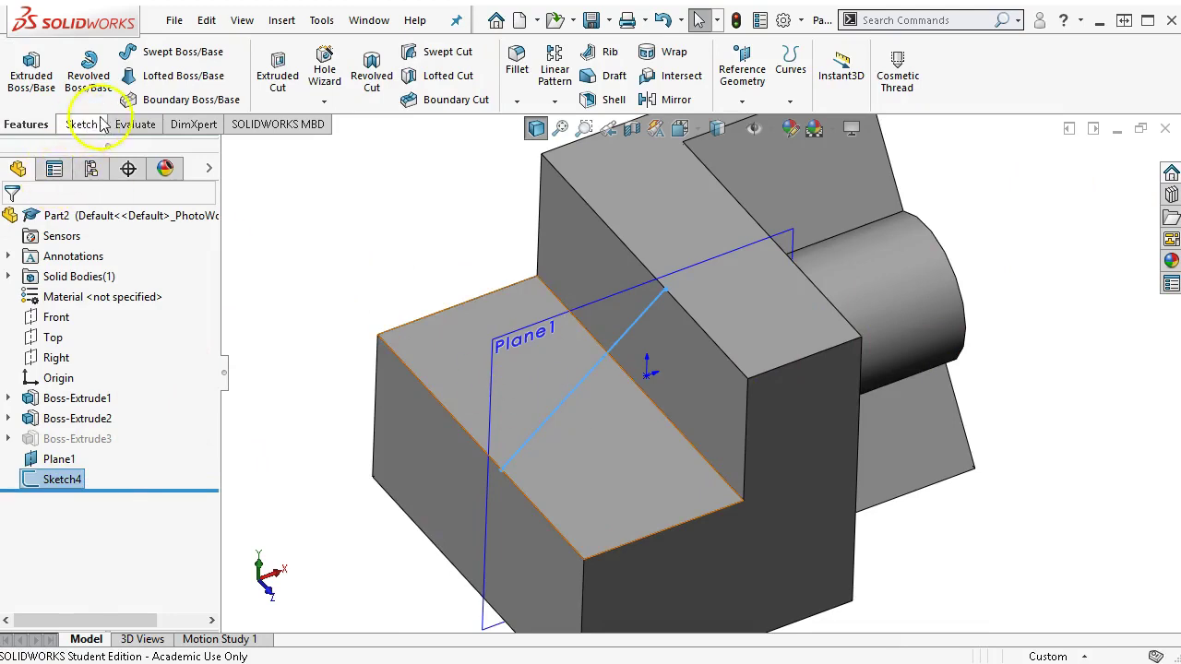
# Create Rib1 from Sketch4 with a 10 mm one-sided thickness.
pyautogui.click(604, 55)
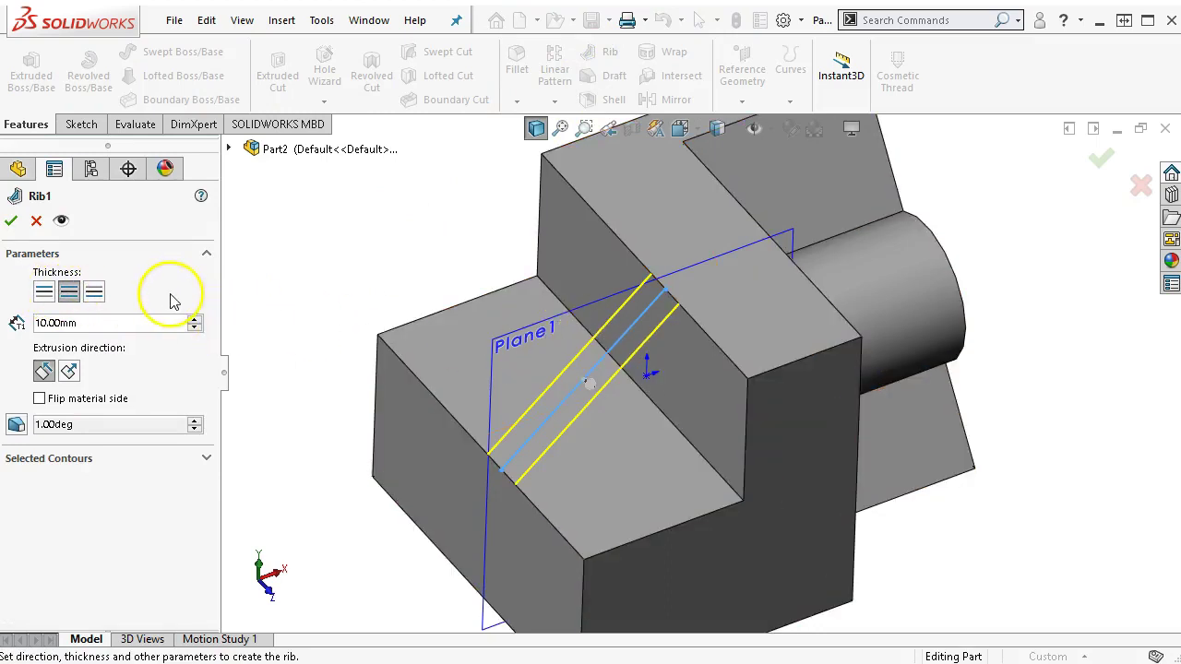
pyautogui.click(44, 292)
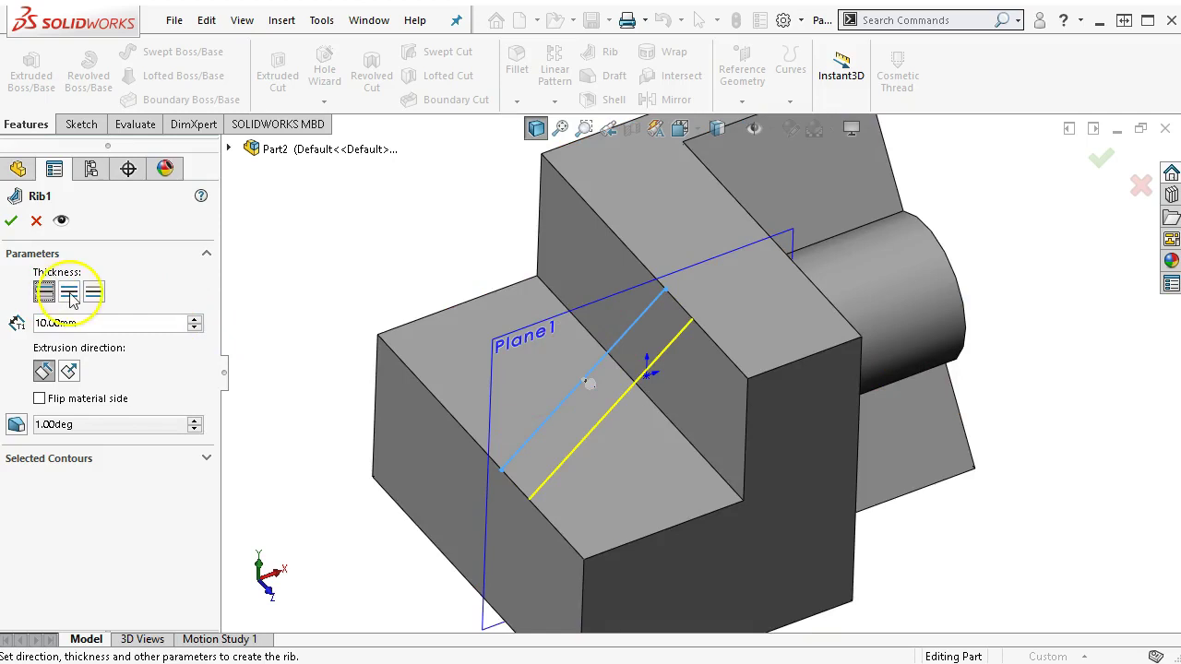
pyautogui.click(90, 293)
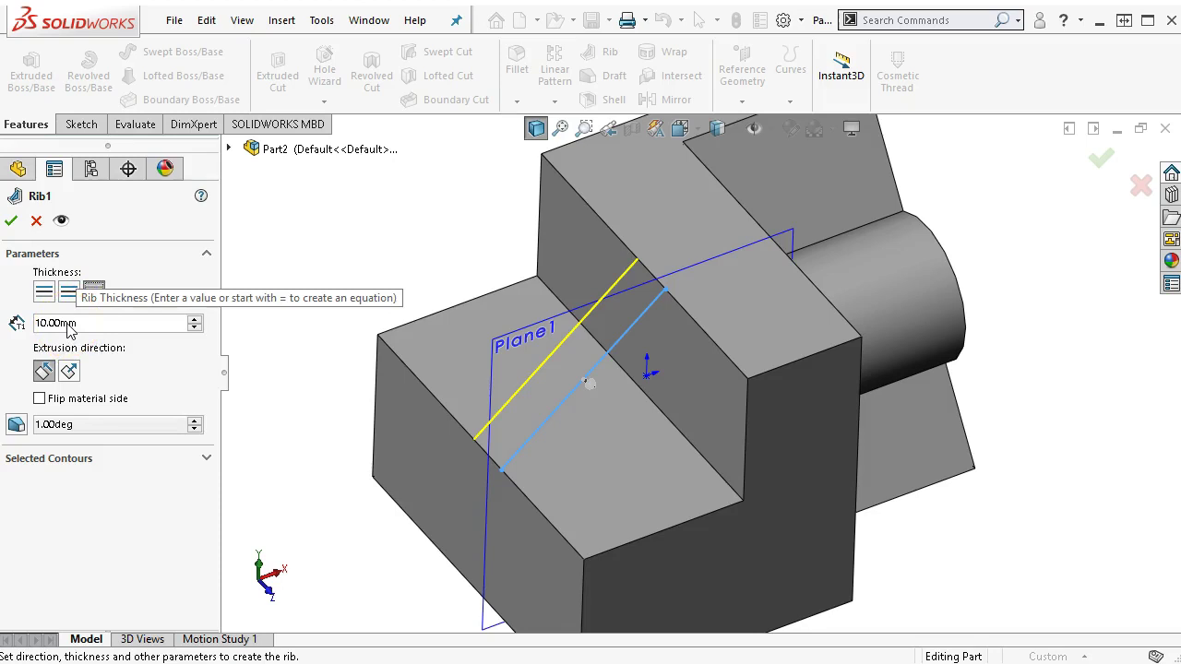
pyautogui.click(585, 432)
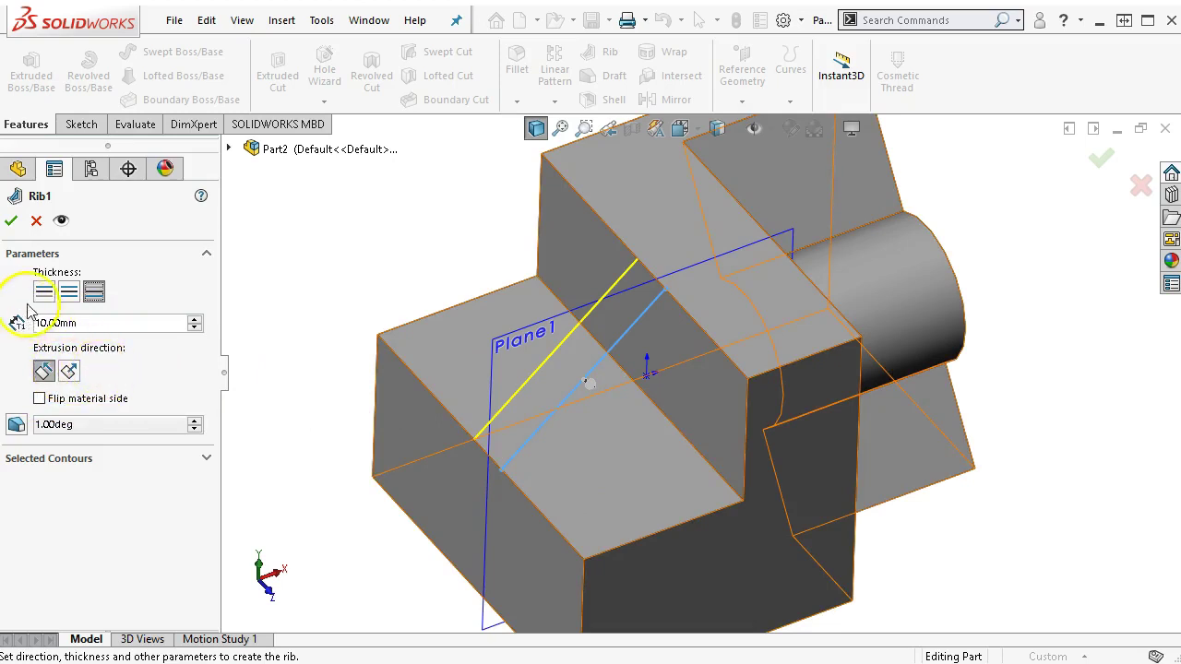
pyautogui.click(15, 222)
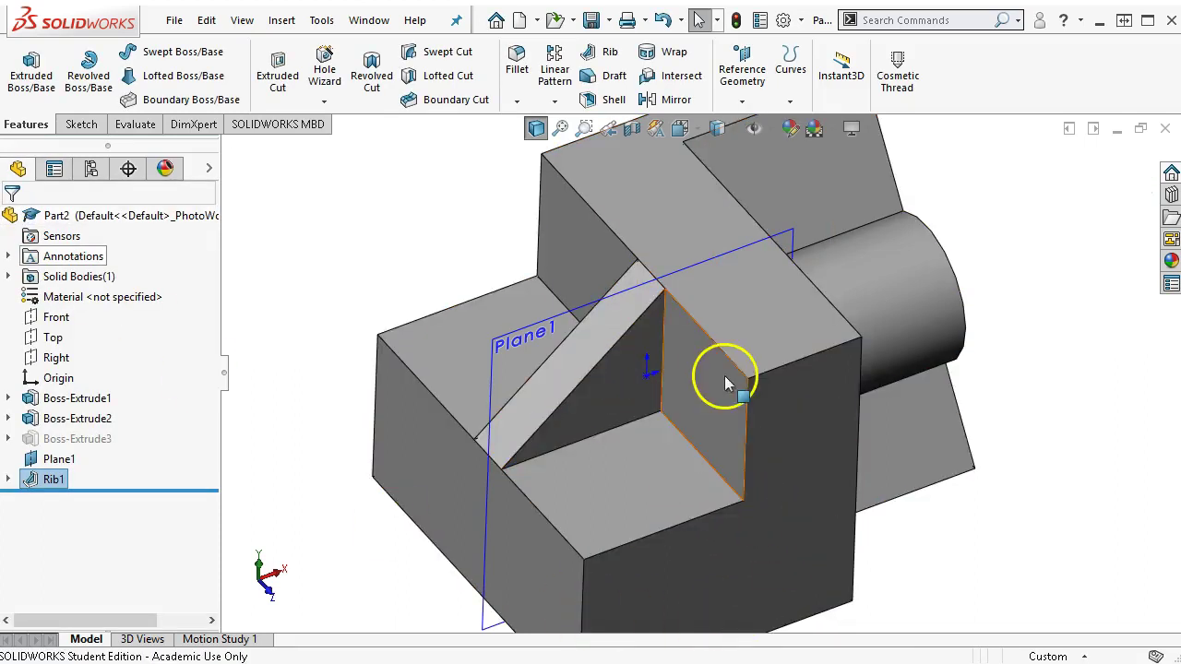
# Discard an accidentally opened sketch on Plane1.
pyautogui.rightClick(535, 325)
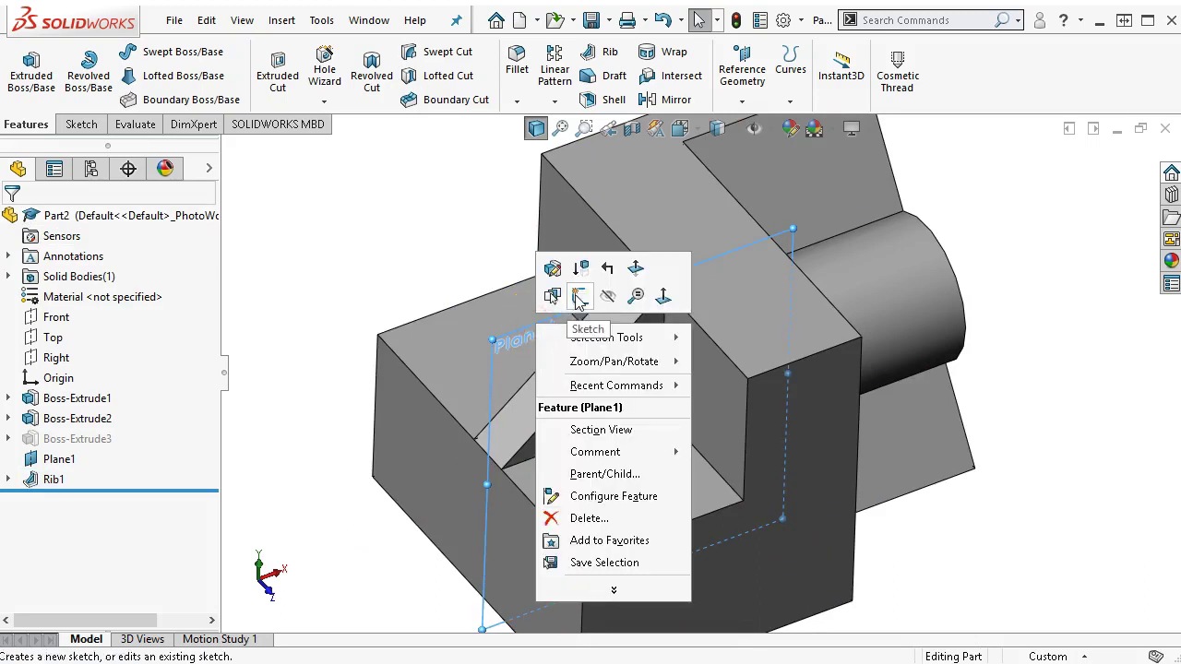
pyautogui.click(575, 294)
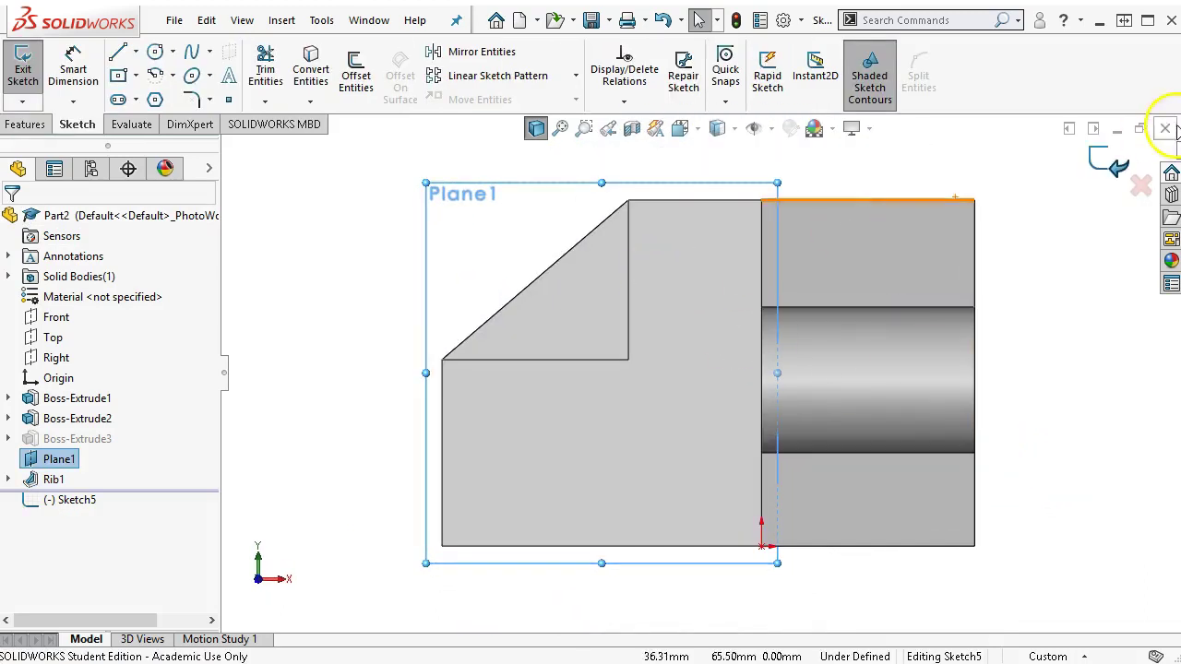
pyautogui.click(1141, 187)
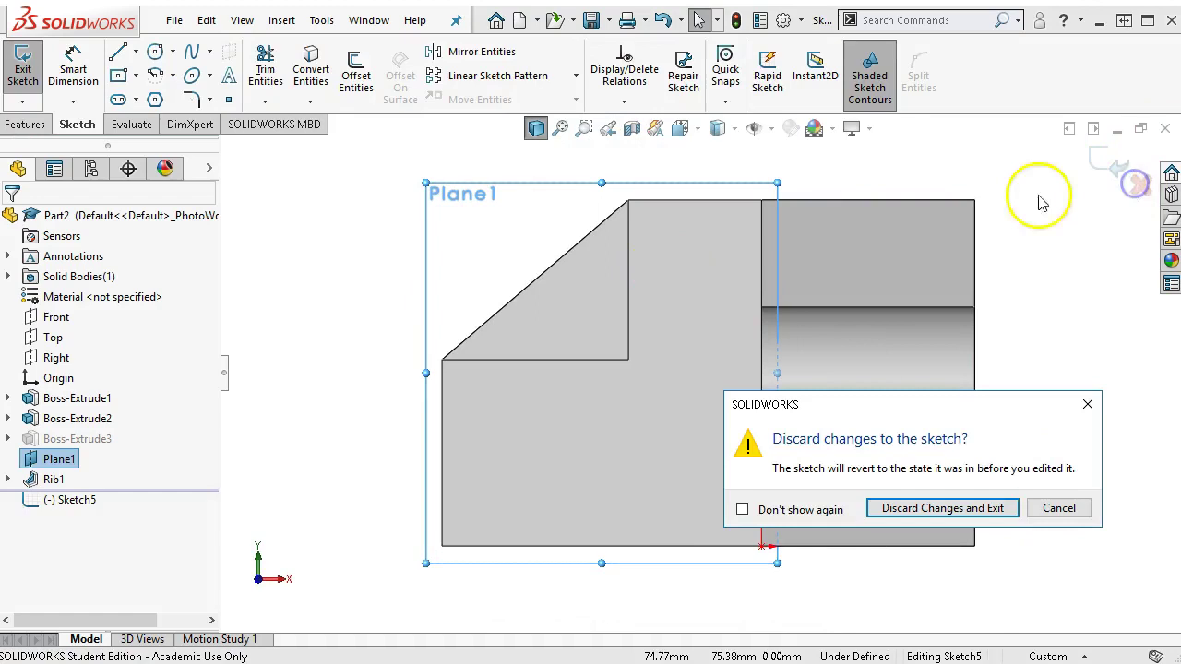
pyautogui.click(980, 505)
# Hide Plane1 and return to the isometric view.
pyautogui.rightClick(461, 185)
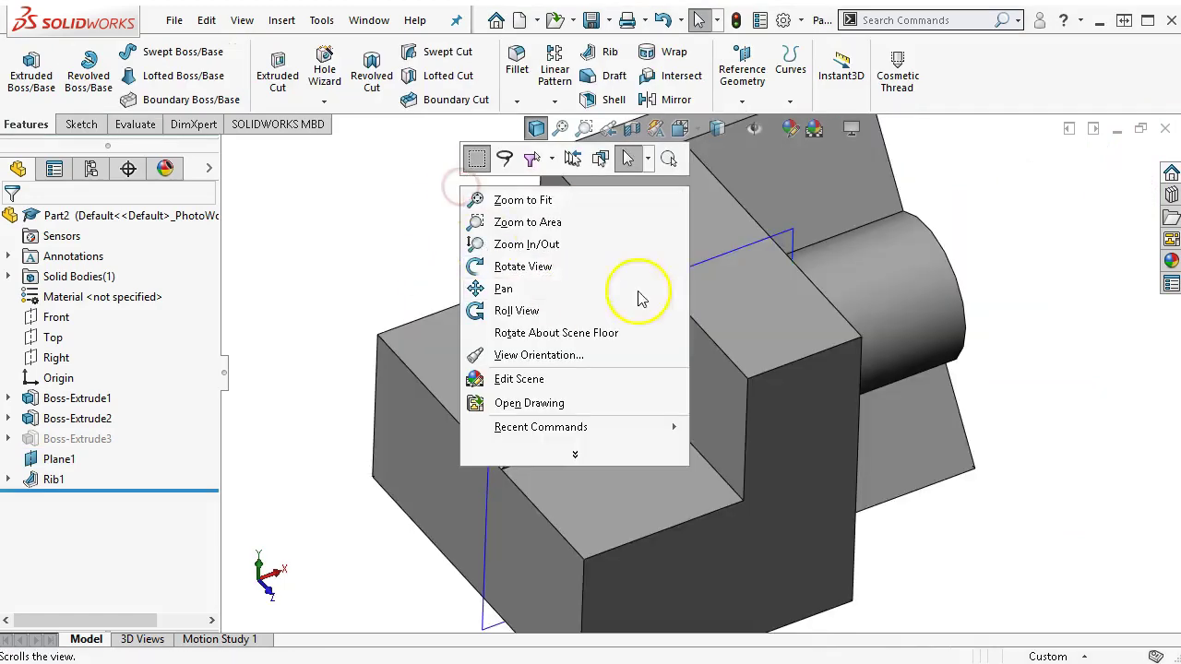
pyautogui.rightClick(751, 251)
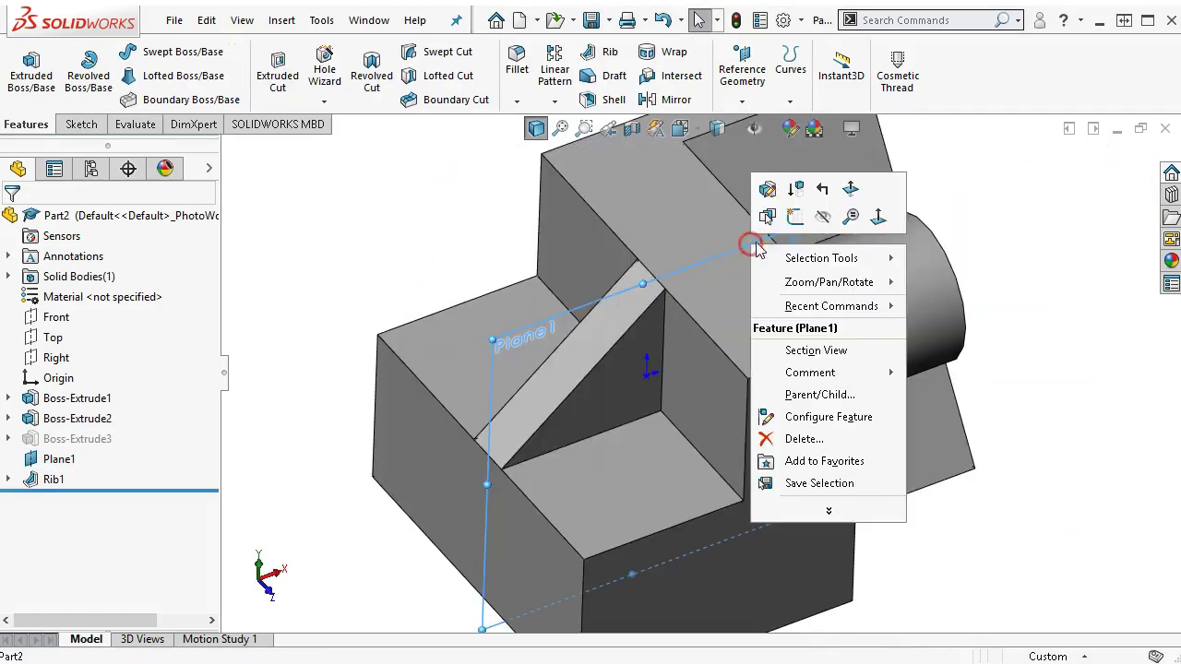
pyautogui.click(820, 217)
pyautogui.click(1039, 472)
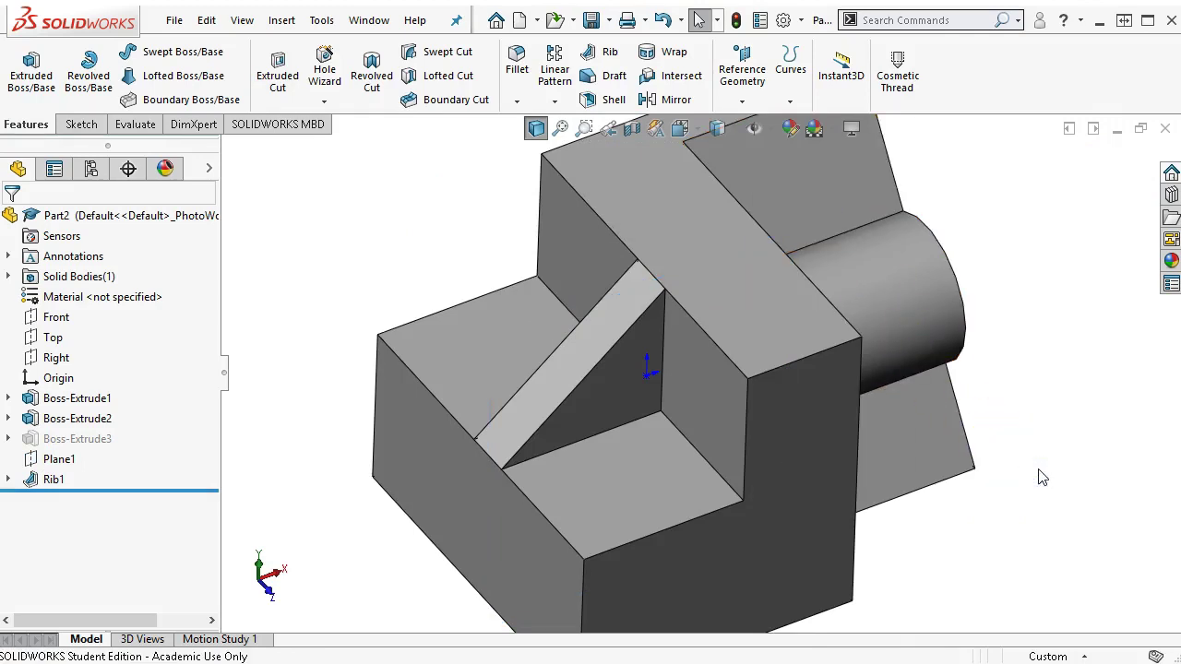
pyautogui.hotkey('ctrl', '7')
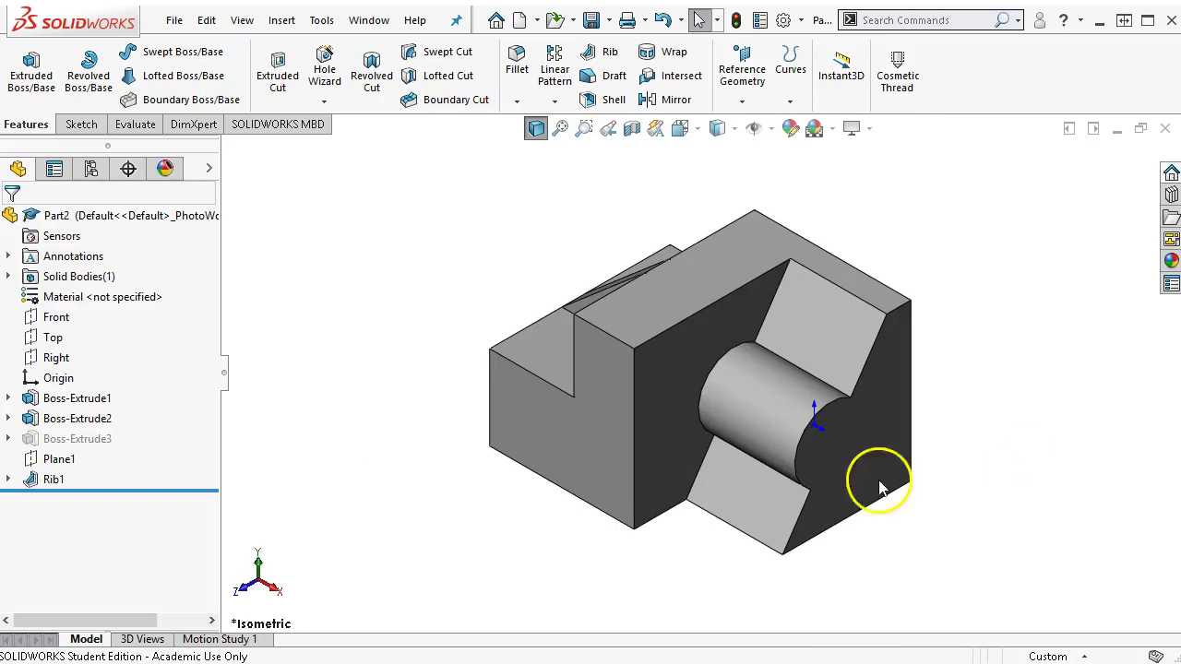
pyautogui.scroll(-1, 698, 306)
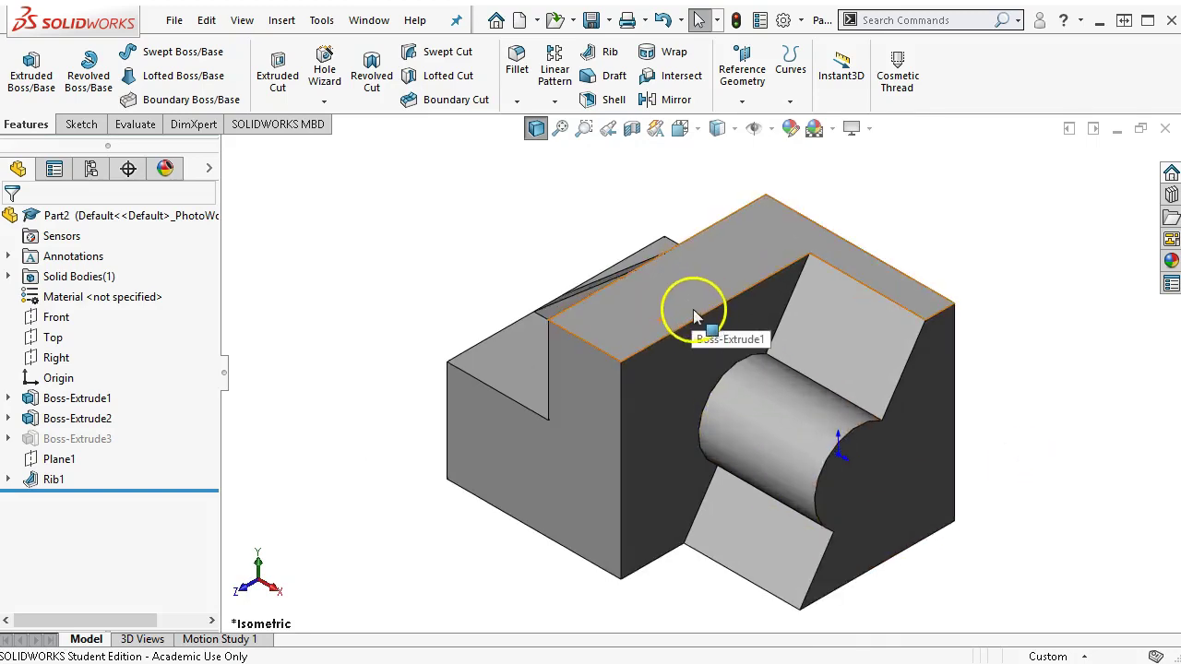
# Save the part as P3-24 jl SW2018.SLDPRT in the Ch3-1 assignments folder.
pyautogui.click(593, 20)
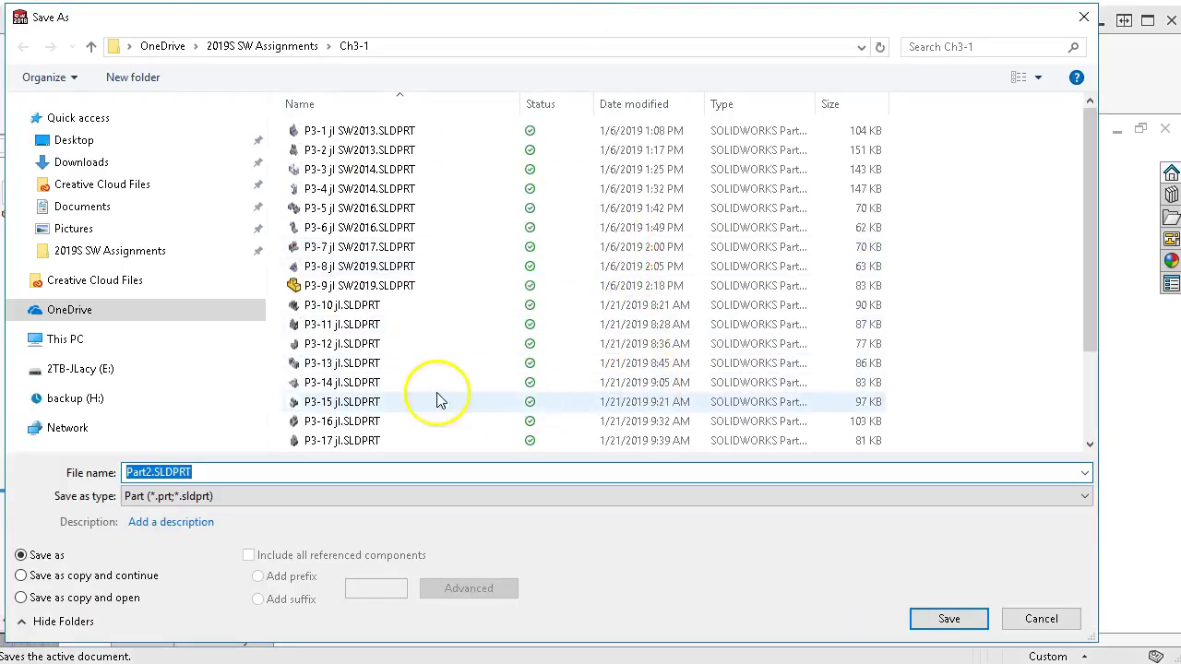
pyautogui.scroll(-2, 415, 387)
pyautogui.click(349, 443)
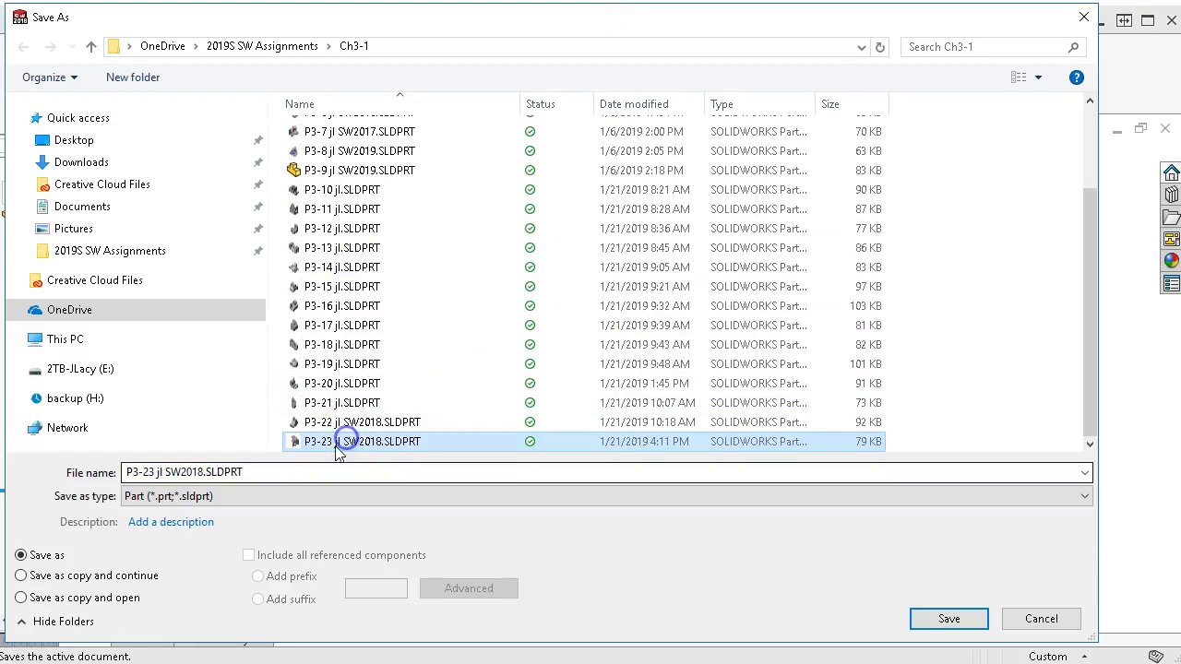
pyautogui.tripleClick(148, 471)
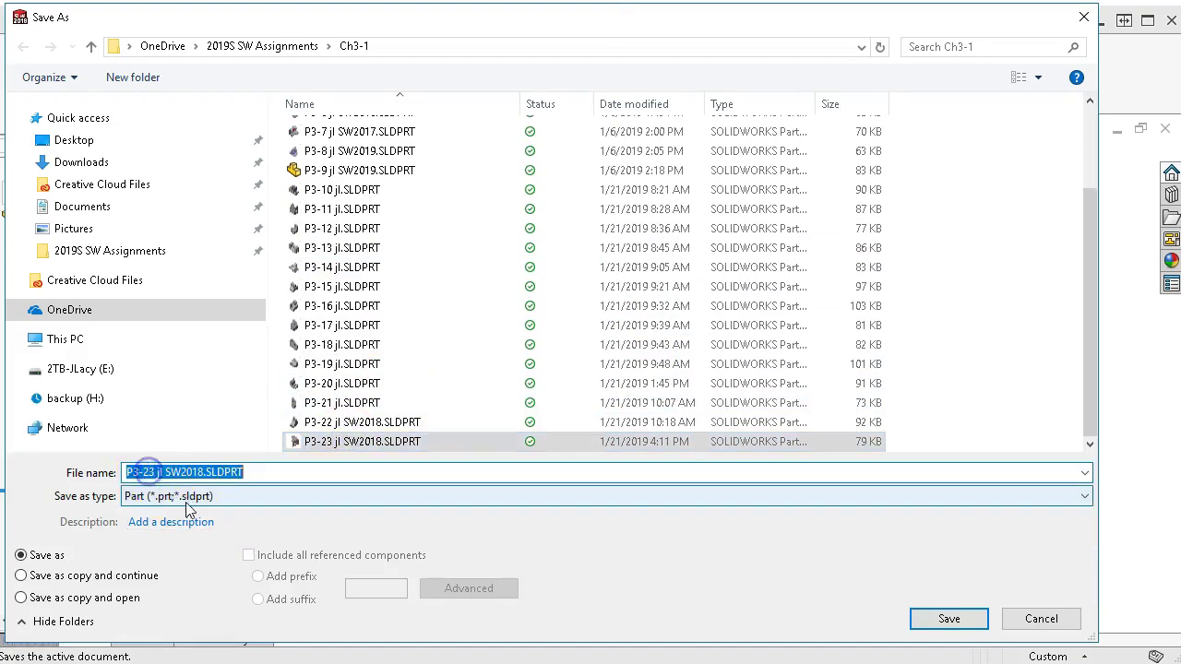
pyautogui.click(148, 472)
pyautogui.press('BackSpace')
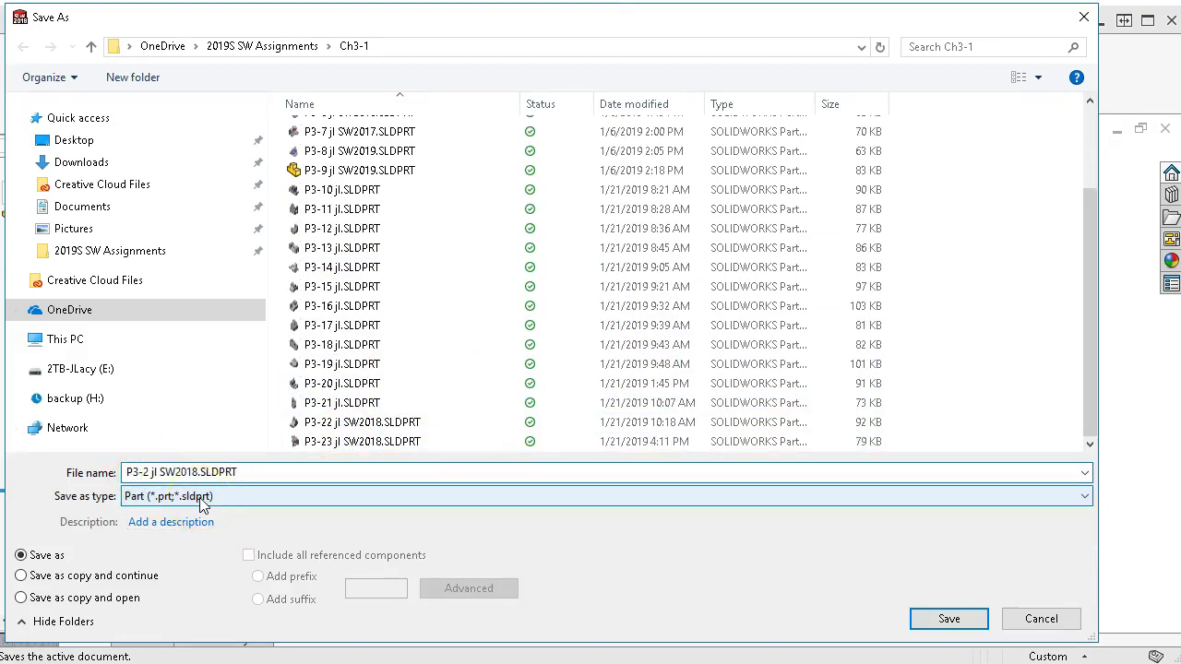
pyautogui.press('Return')
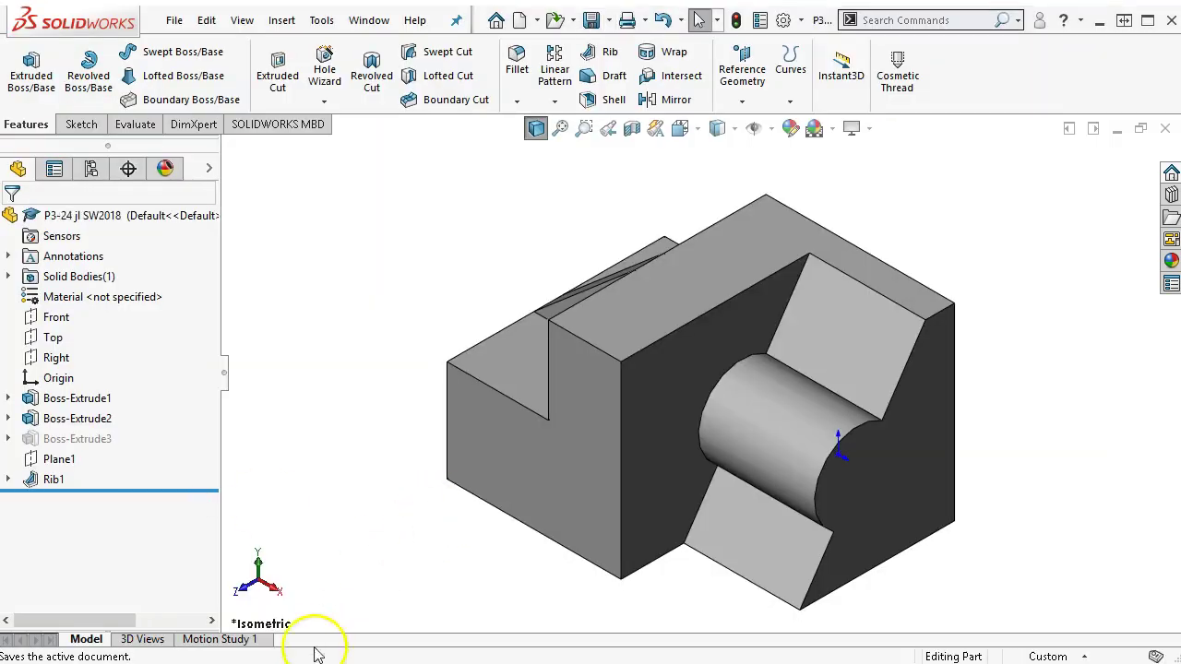